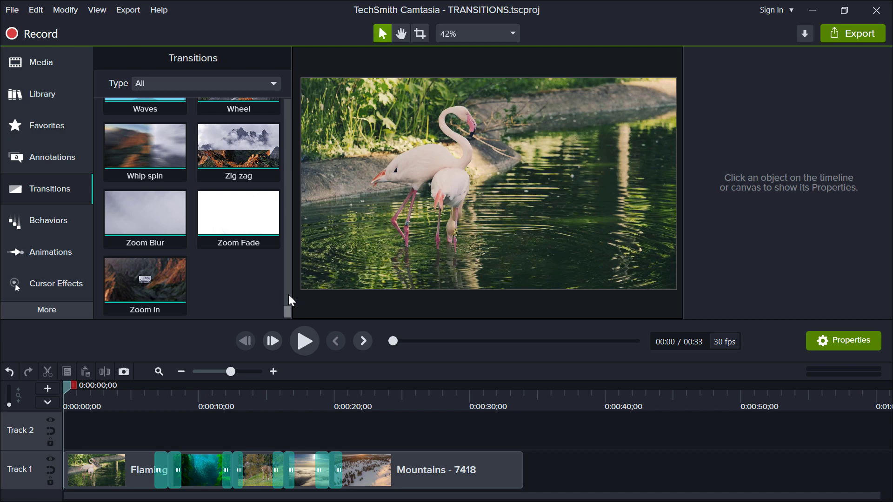
List the available transition types.
{"action": "left_click", "coordinate": [202, 85]}
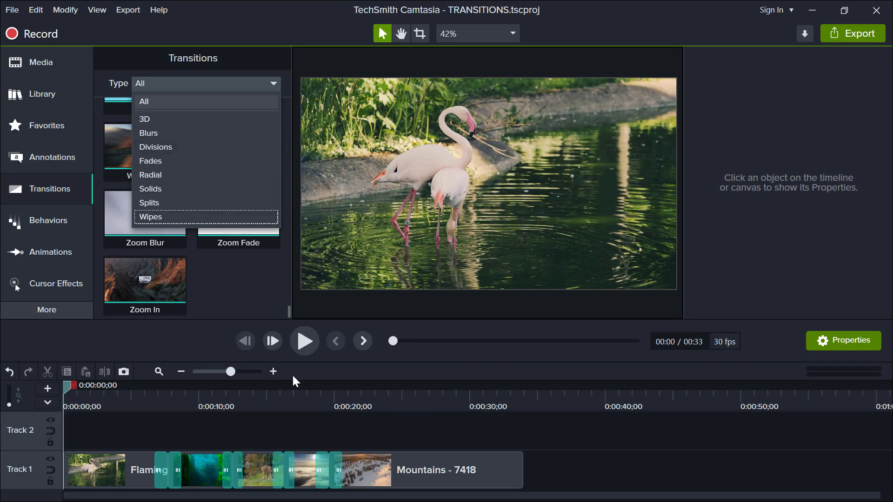
{"action": "left_click", "coordinate": [303, 333]}
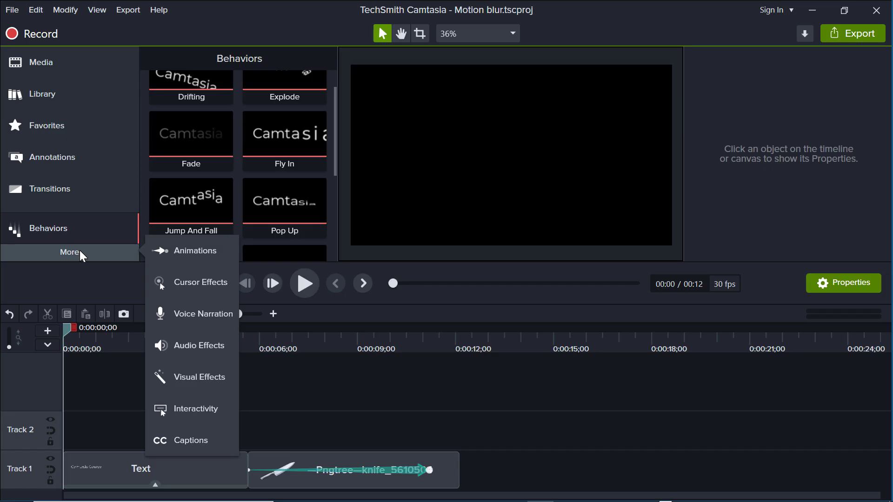
Bring up the visual effects as far as Motion Blur, and preview the Text clip's exploding letter animation from its start.
{"action": "left_click", "coordinate": [205, 378]}
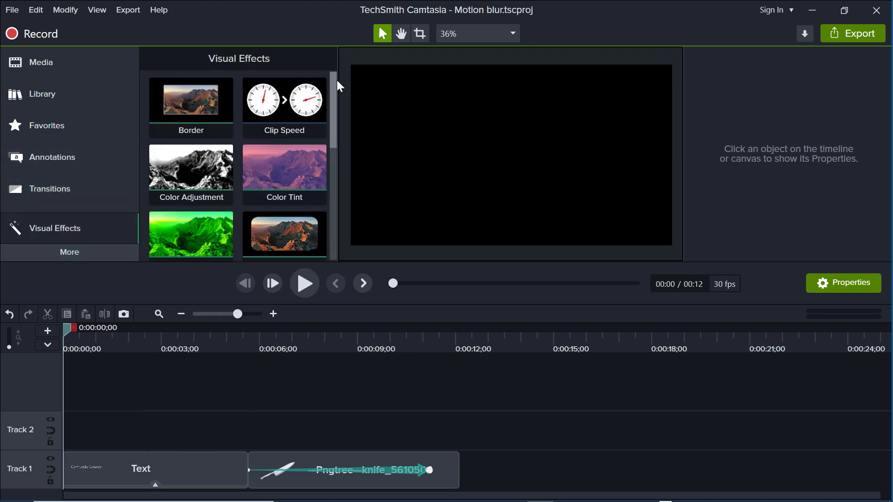
{"action": "left_click_drag", "start_coordinate": [337, 80], "coordinate": [331, 192]}
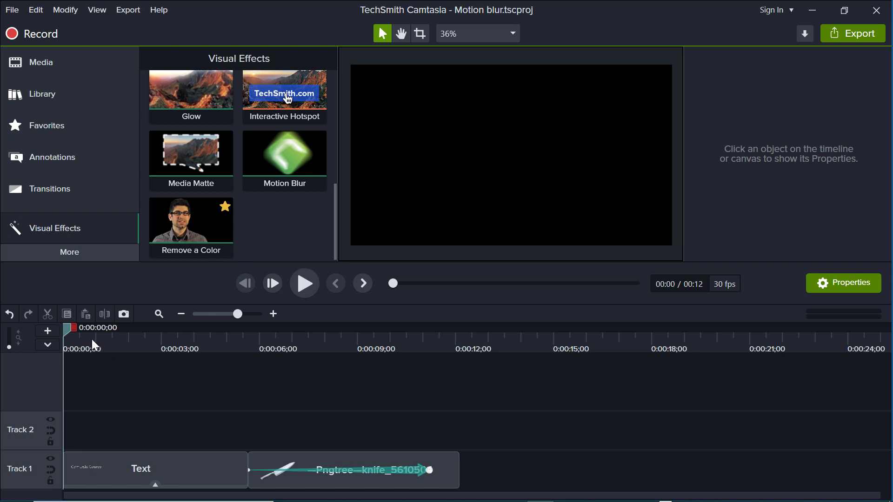
{"action": "left_click_drag", "start_coordinate": [88, 348], "coordinate": [98, 349]}
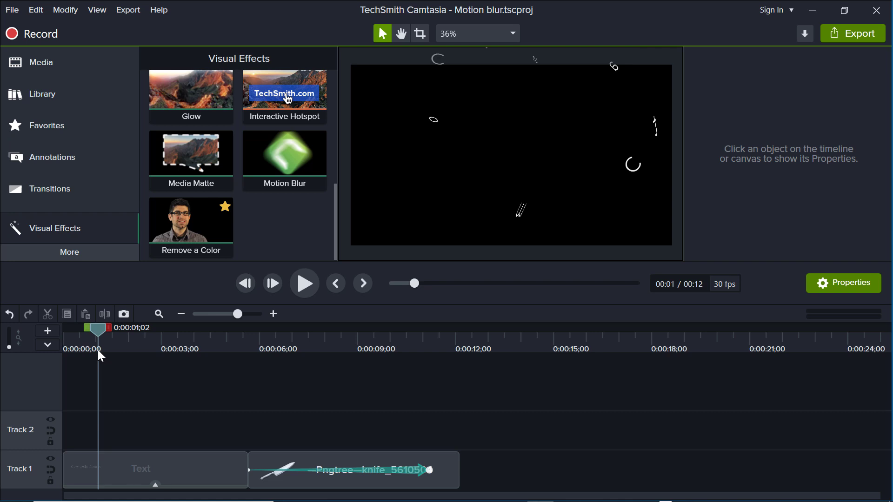
{"action": "left_click_drag", "start_coordinate": [98, 350], "coordinate": [161, 356]}
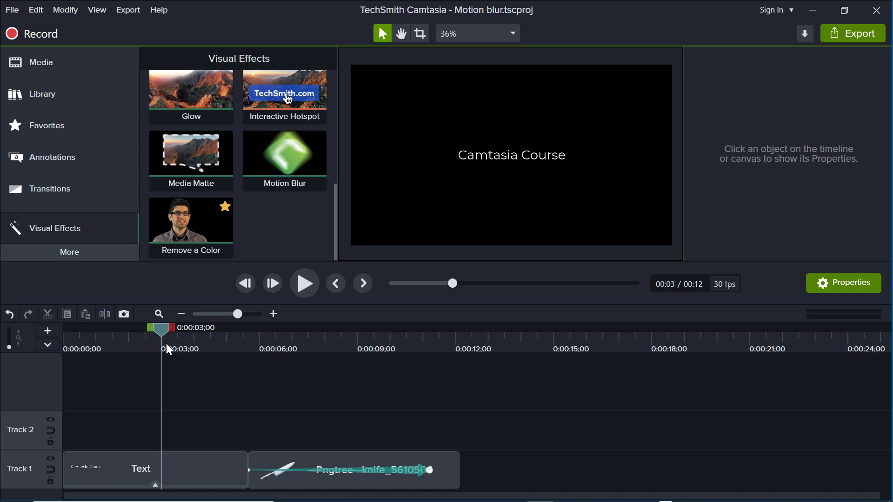
{"action": "left_click_drag", "start_coordinate": [166, 343], "coordinate": [52, 341]}
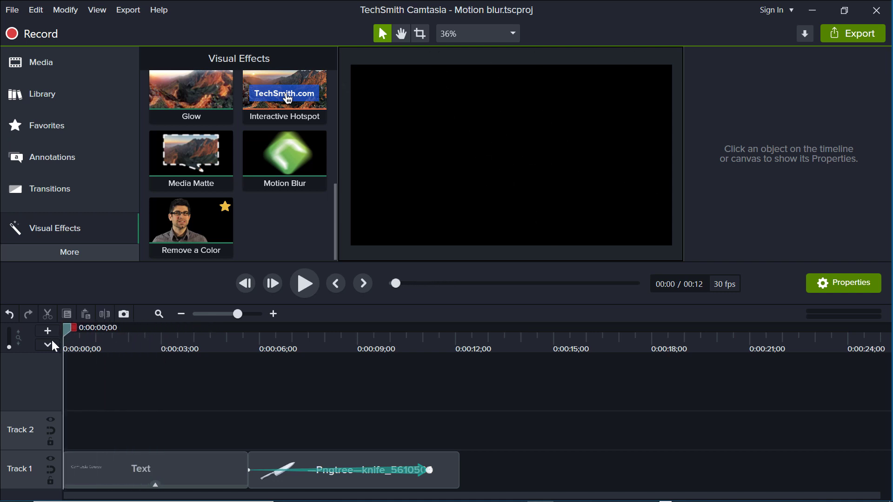
{"action": "left_click", "coordinate": [299, 289]}
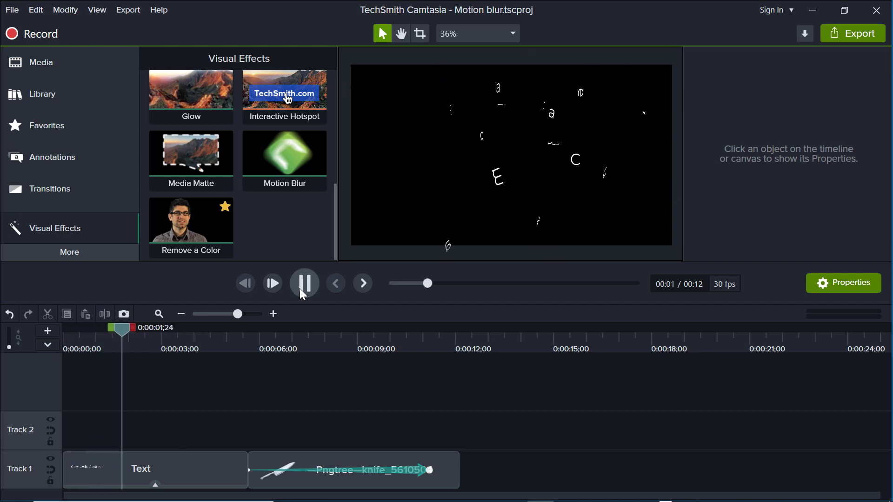
{"action": "left_click", "coordinate": [299, 289]}
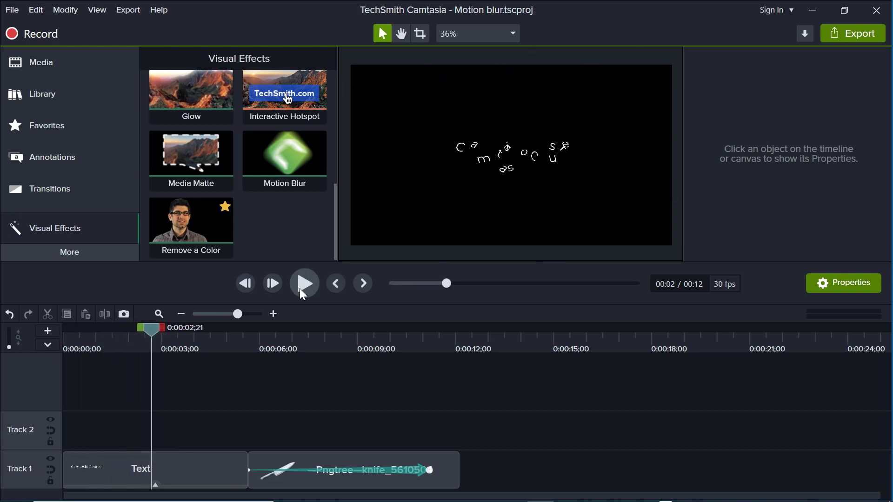
Apply the Motion Blur effect to the Text clip on Track 1 and preview its animation.
{"action": "left_click_drag", "start_coordinate": [265, 151], "coordinate": [131, 470]}
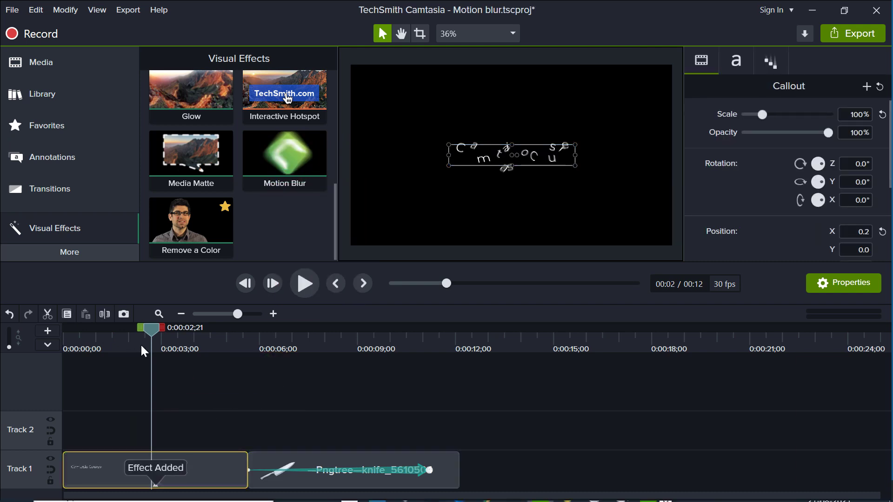
{"action": "left_click_drag", "start_coordinate": [141, 347], "coordinate": [36, 347]}
{"action": "left_click", "coordinate": [305, 283]}
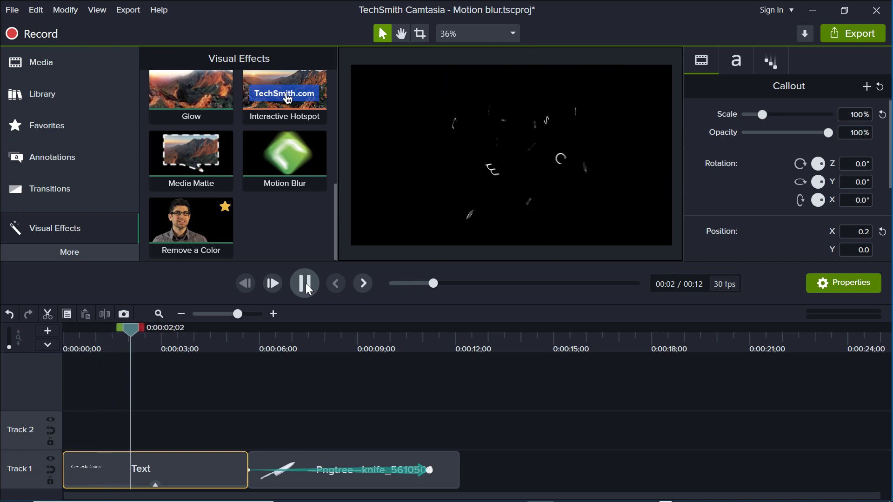
{"action": "left_click", "coordinate": [306, 283]}
{"action": "left_click_drag", "start_coordinate": [153, 331], "coordinate": [117, 344]}
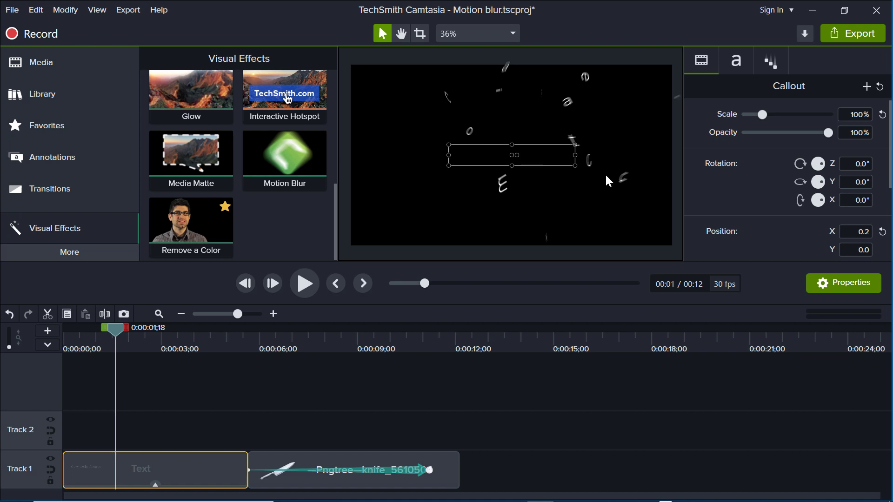
Set the speed of the Text clip's Explode In behavior to 78%.
{"action": "left_click", "coordinate": [763, 59]}
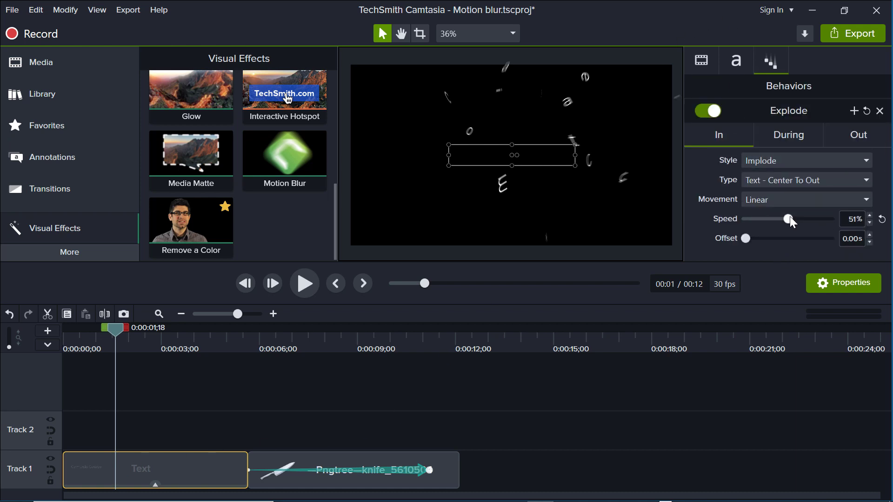
{"action": "left_click_drag", "start_coordinate": [789, 216], "coordinate": [811, 216]}
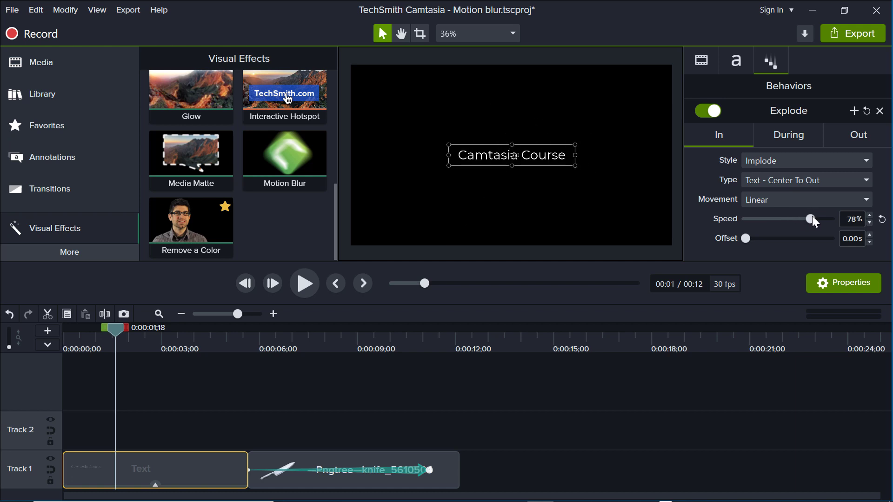
{"action": "left_click", "coordinate": [94, 353]}
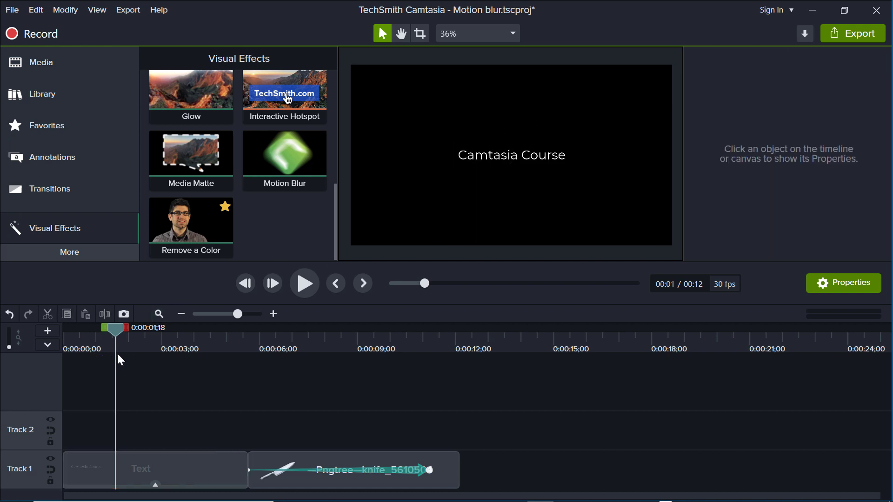
Play back the Text clip's faster animation from the start of the timeline and check the blurred letters.
{"action": "left_click_drag", "start_coordinate": [105, 341], "coordinate": [55, 340]}
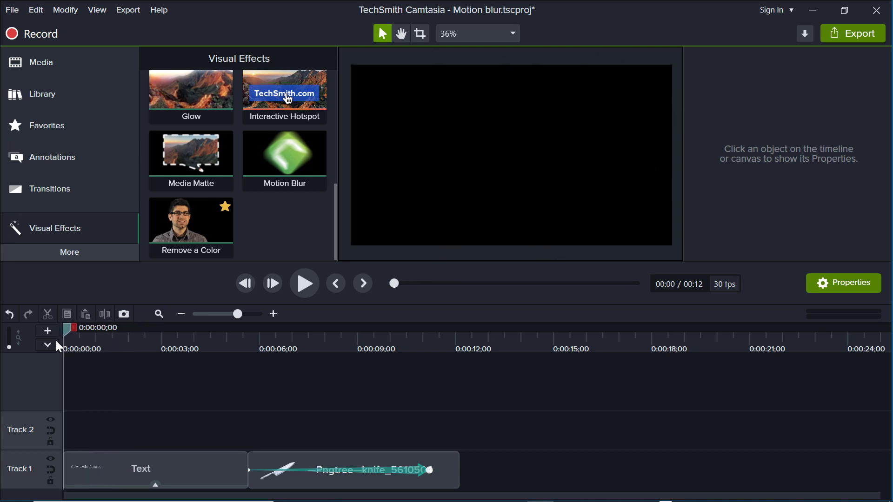
{"action": "left_click", "coordinate": [300, 290]}
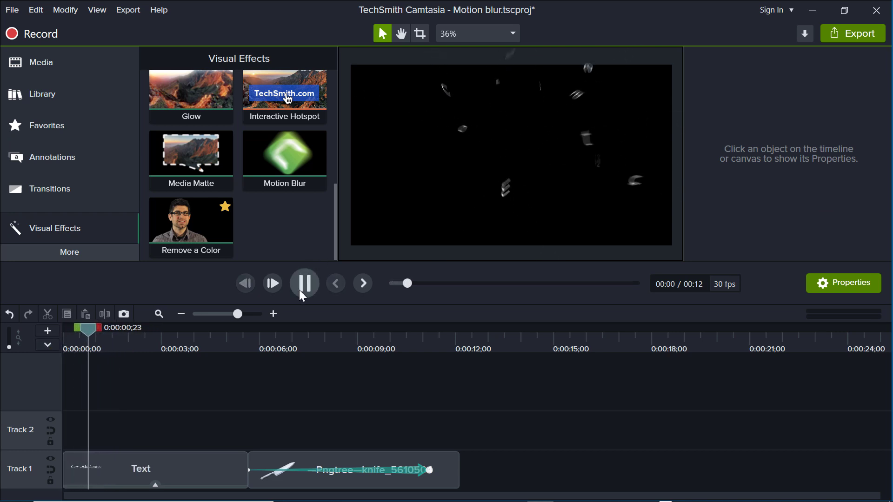
{"action": "left_click", "coordinate": [293, 289]}
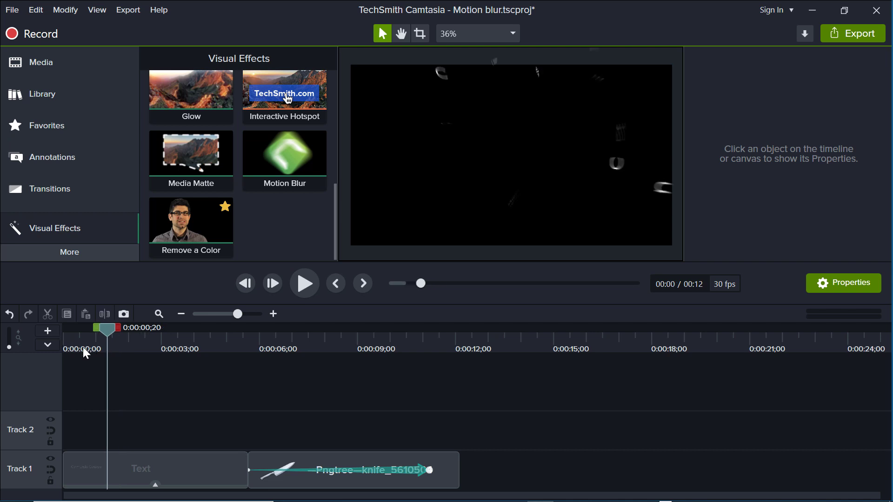
{"action": "left_click", "coordinate": [82, 348]}
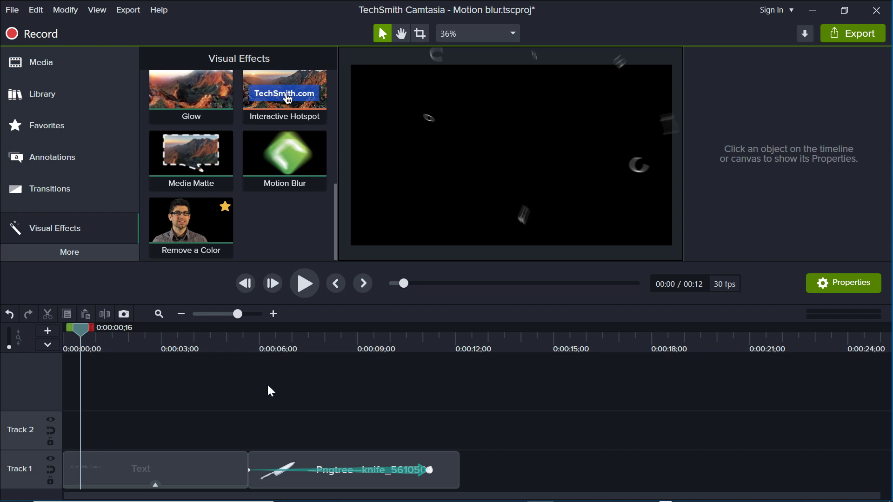
Apply Motion Blur to the knife image clip on Track 1, play its animation and inspect the blurred knife up close.
{"action": "left_click_drag", "start_coordinate": [271, 342], "coordinate": [343, 344]}
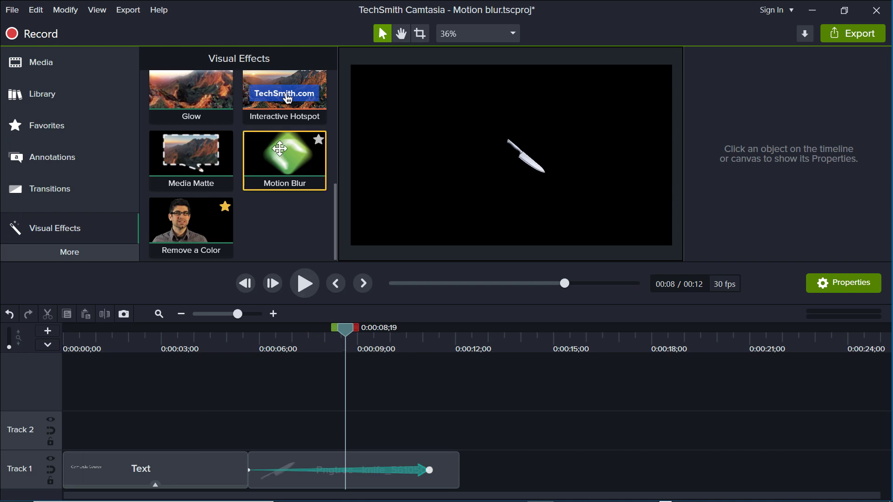
{"action": "left_click_drag", "start_coordinate": [283, 167], "coordinate": [335, 473]}
{"action": "left_click_drag", "start_coordinate": [328, 340], "coordinate": [247, 350]}
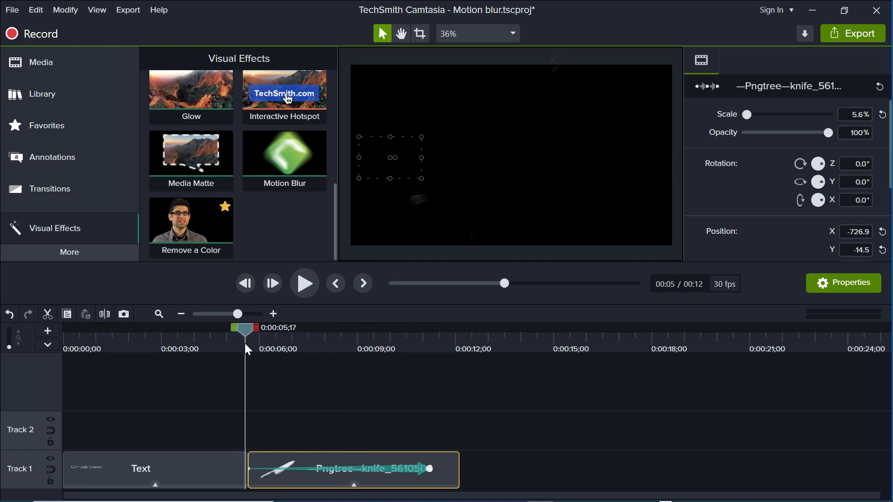
{"action": "left_click", "coordinate": [302, 281]}
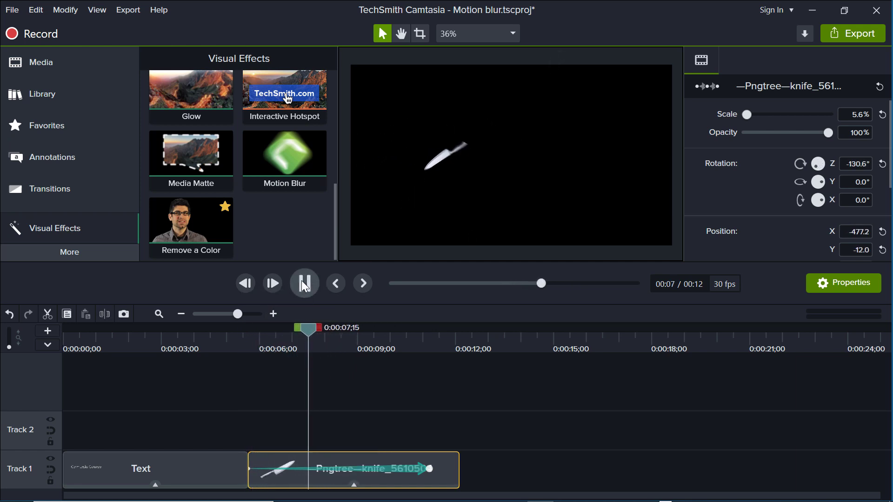
{"action": "left_click", "coordinate": [304, 283]}
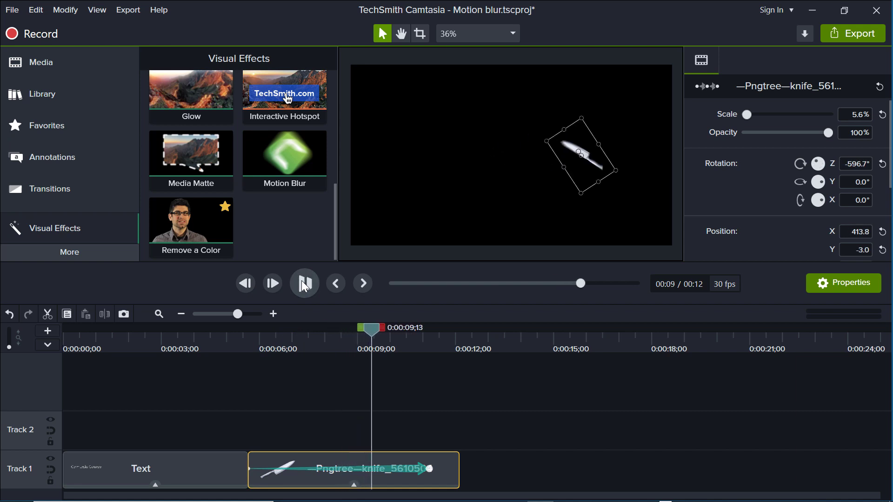
{"action": "scroll", "coordinate": [564, 139], "scroll_direction": "up", "scroll_amount": 5, "text": "ctrl"}
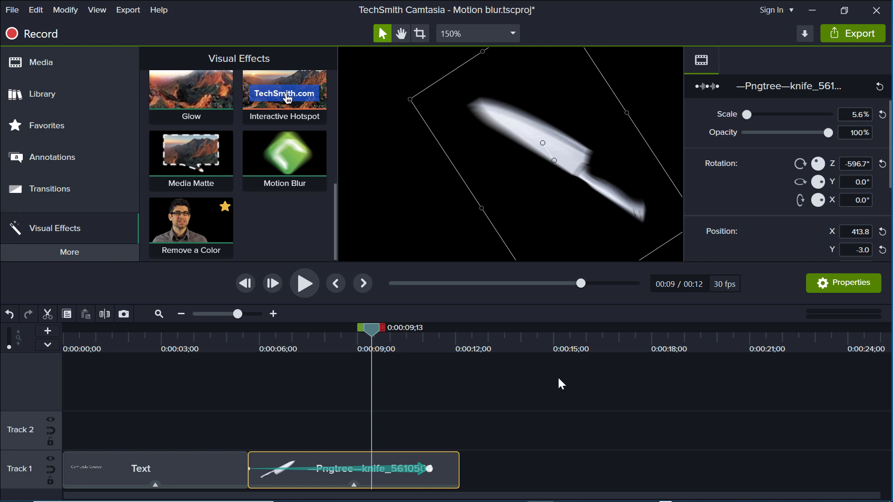
Shorten the knife clip's animation so it ends at about 0:00:08, and inspect the blur at 0:00:06;24.
{"action": "left_click_drag", "start_coordinate": [428, 468], "coordinate": [301, 467]}
{"action": "left_click", "coordinate": [307, 347]}
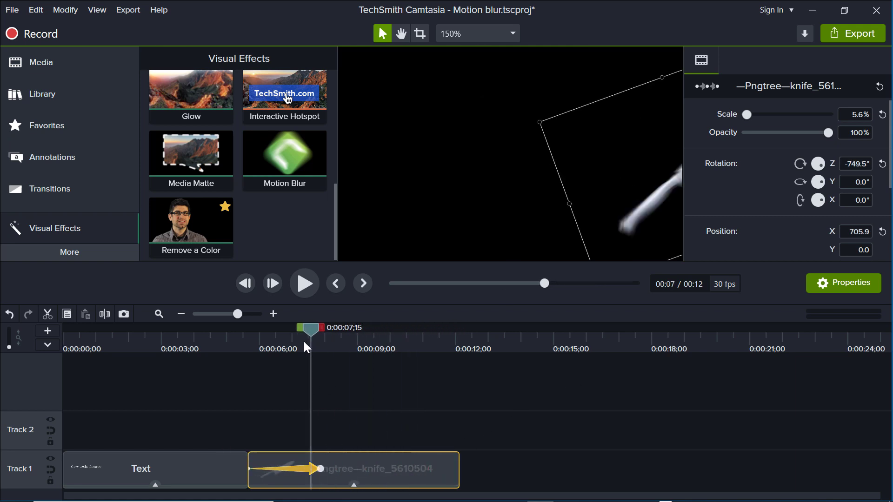
{"action": "left_click_drag", "start_coordinate": [307, 348], "coordinate": [285, 348]}
{"action": "left_click", "coordinate": [511, 33]}
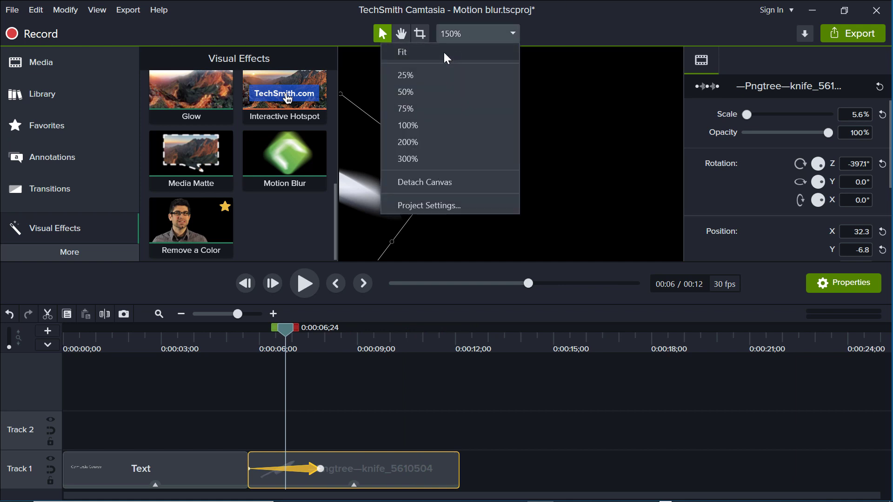
{"action": "left_click", "coordinate": [443, 52]}
{"action": "scroll", "coordinate": [534, 145], "scroll_direction": "up", "scroll_amount": 4}
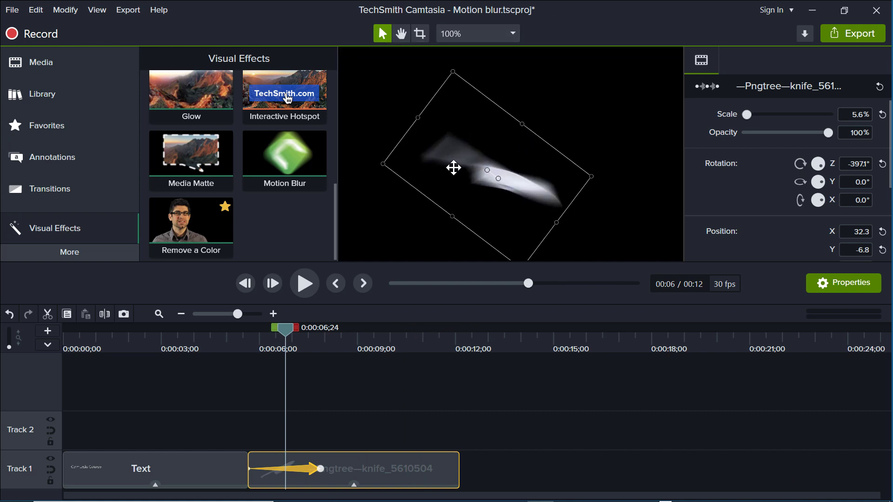
{"action": "left_click", "coordinate": [476, 31]}
{"action": "left_click", "coordinate": [462, 50]}
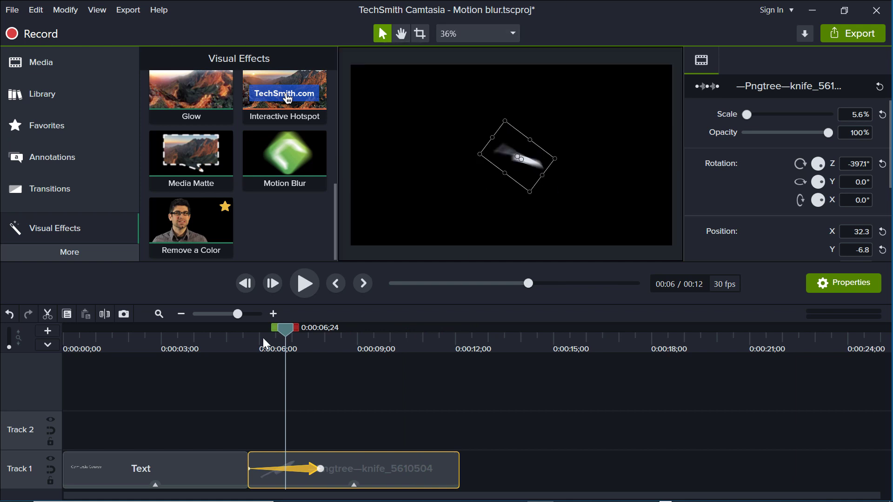
Play the shortened knife animation from the clip's start, and stretch the animation's end point back toward the end of the clip.
{"action": "left_click_drag", "start_coordinate": [264, 338], "coordinate": [244, 339]}
{"action": "key", "text": "space"}
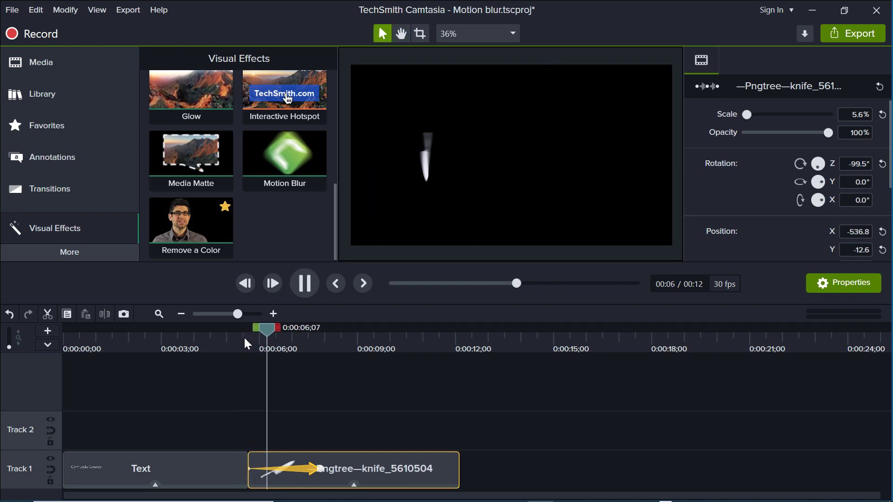
{"action": "key", "text": "space"}
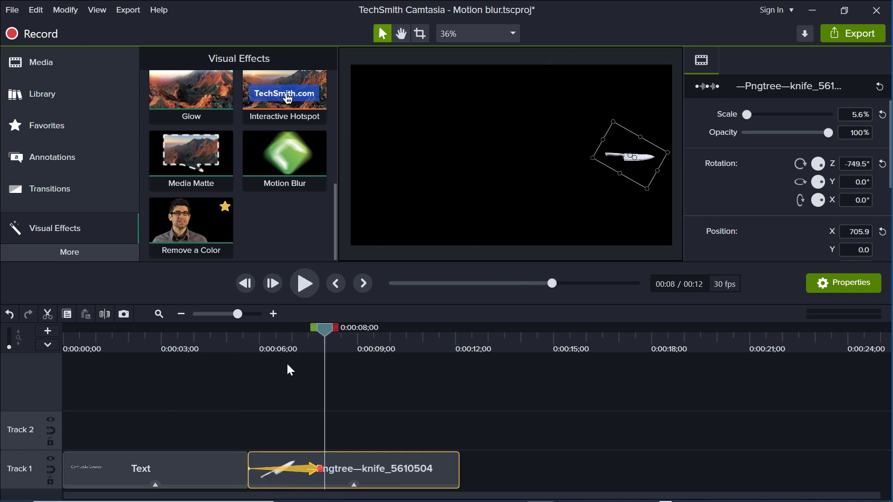
{"action": "left_click_drag", "start_coordinate": [321, 470], "coordinate": [437, 480]}
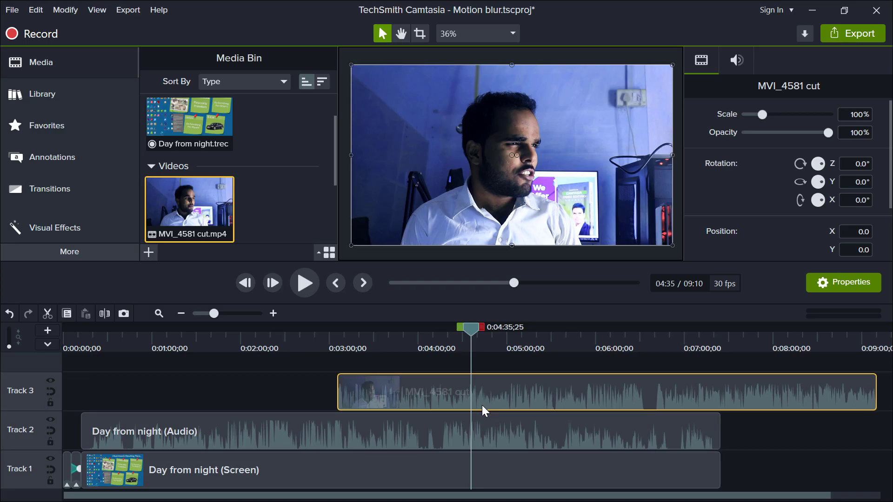
Check the properties of the Day from night audio and screen clips, and select the MVI_4581 cut clip on Track 3.
{"action": "left_click", "coordinate": [383, 422]}
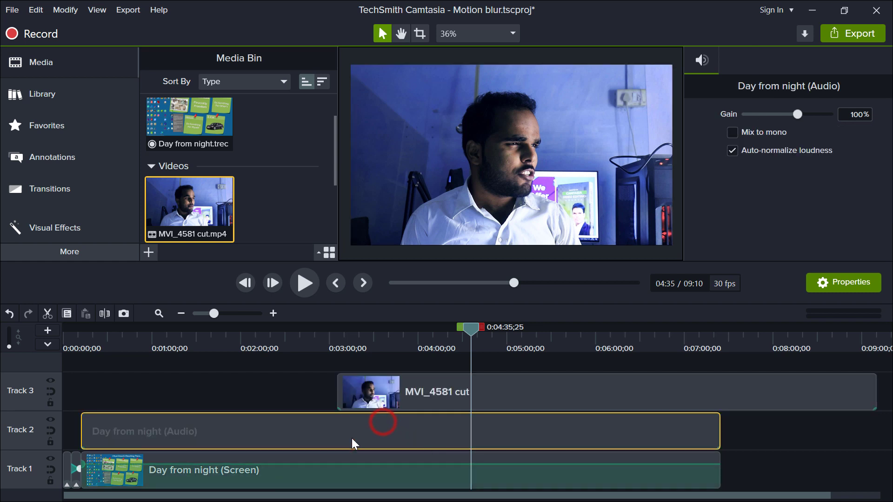
{"action": "left_click", "coordinate": [417, 361]}
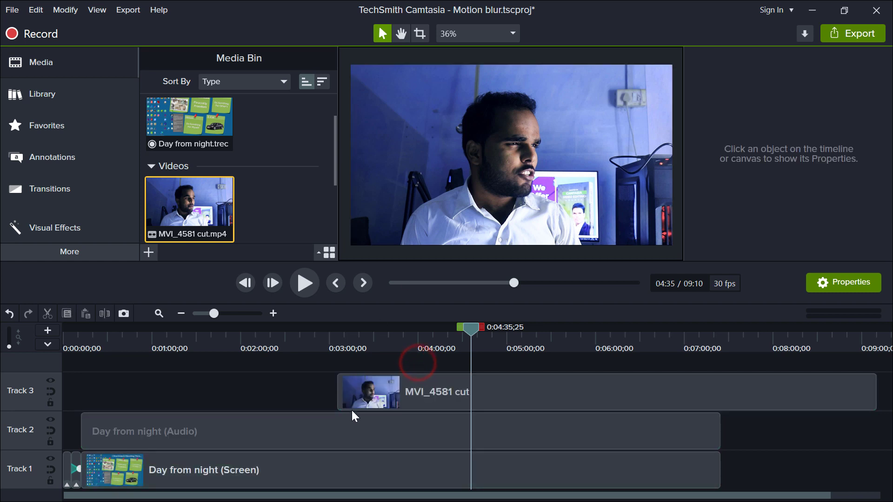
{"action": "left_click", "coordinate": [372, 461]}
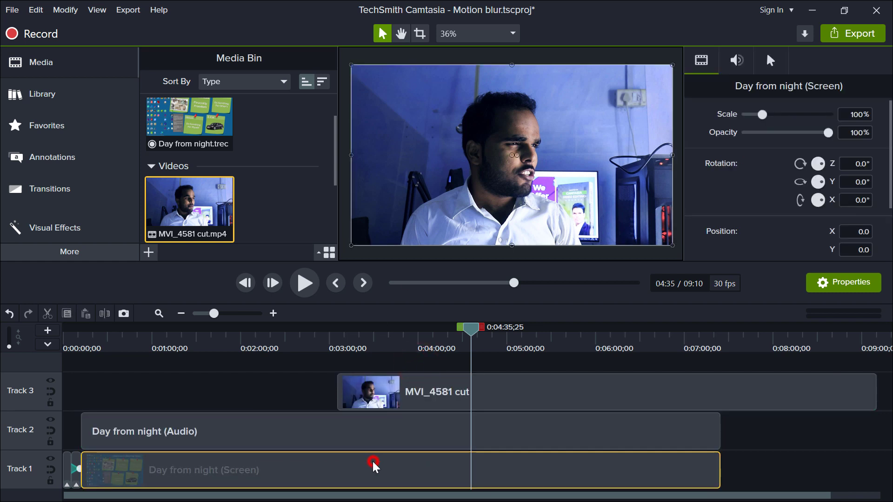
{"action": "left_click", "coordinate": [483, 399]}
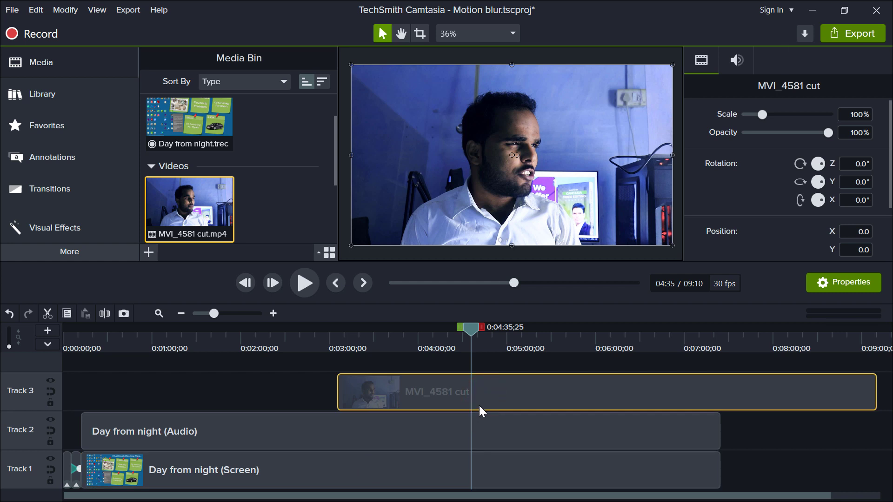
Add an animation just before the playhead on the MVI_4581 cut clip and apply the Corner Rounding effect to the clip.
{"action": "key", "text": "shift+a"}
{"action": "mouse_move", "coordinate": [463, 392]}
{"action": "left_mouse_down"}
{"action": "mouse_move", "coordinate": [445, 391]}
{"action": "mouse_move", "coordinate": [453, 392]}
{"action": "left_mouse_up"}
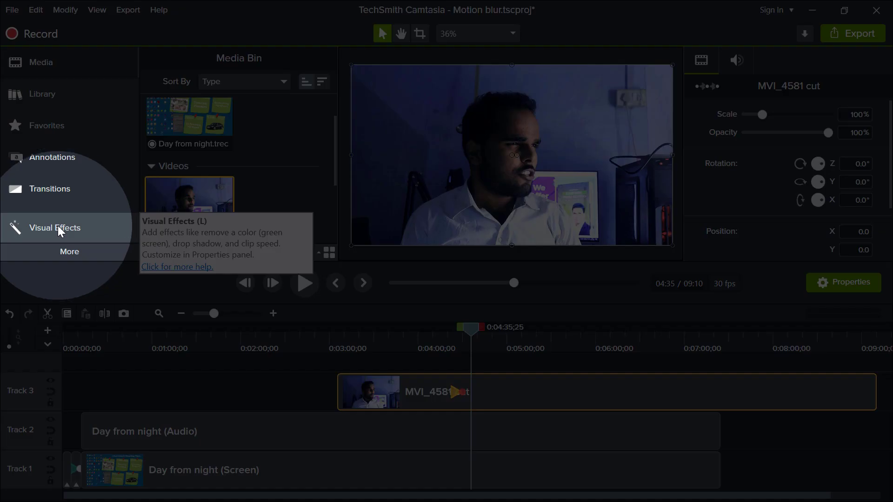
{"action": "left_click", "coordinate": [65, 228]}
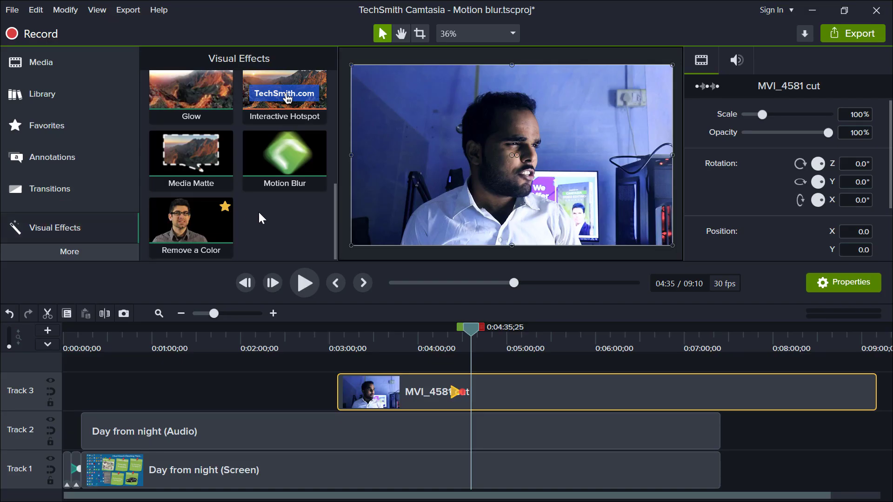
{"action": "left_click_drag", "start_coordinate": [332, 217], "coordinate": [331, 216]}
{"action": "left_click_drag", "start_coordinate": [327, 179], "coordinate": [326, 132]}
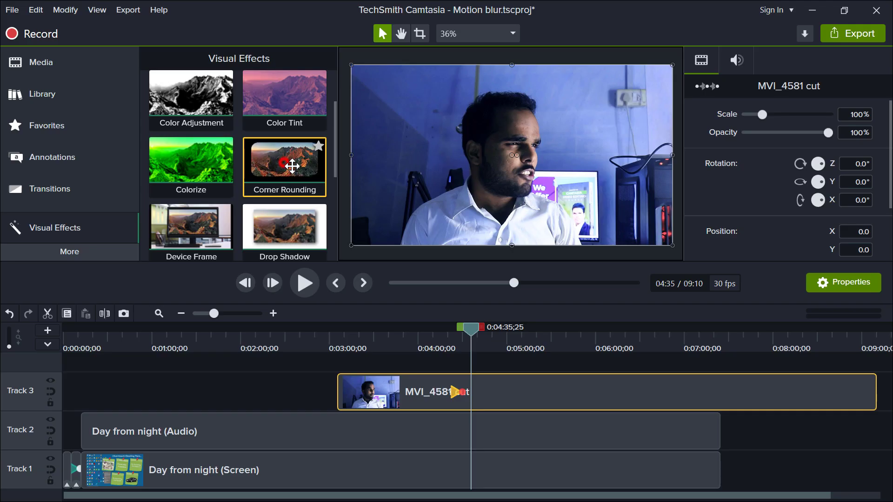
{"action": "left_click_drag", "start_coordinate": [289, 166], "coordinate": [504, 392]}
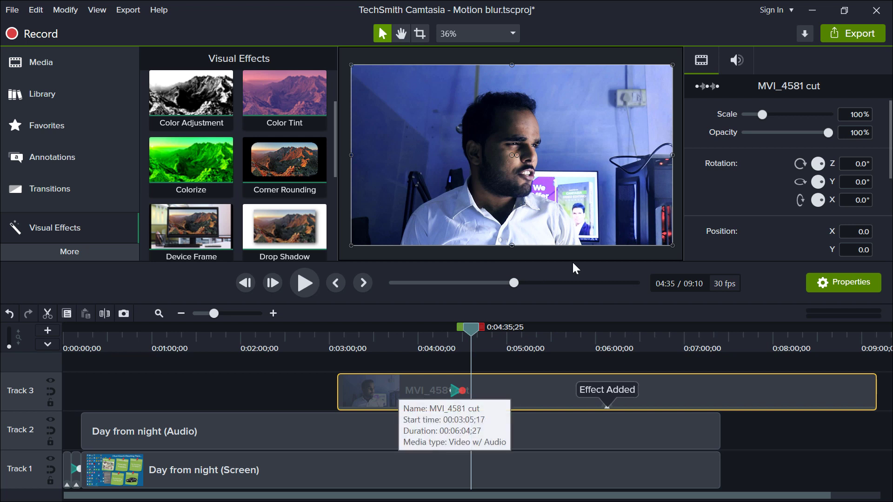
Scale the MVI_4581 cut video to about 43.4% in the canvas's lower-left corner and crop its left and right sides to about 433.6 wide.
{"action": "left_click_drag", "start_coordinate": [673, 64], "coordinate": [484, 170]}
{"action": "key", "text": "alt"}
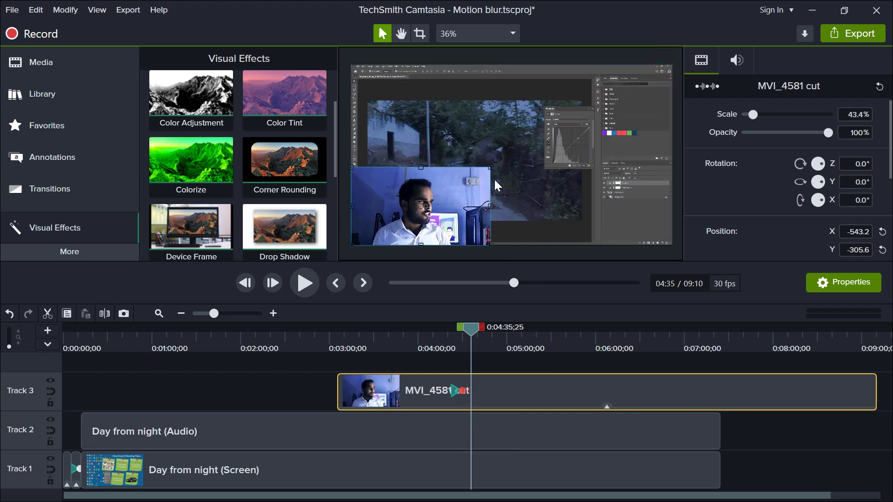
{"action": "left_click_drag", "start_coordinate": [487, 207], "coordinate": [454, 207]}
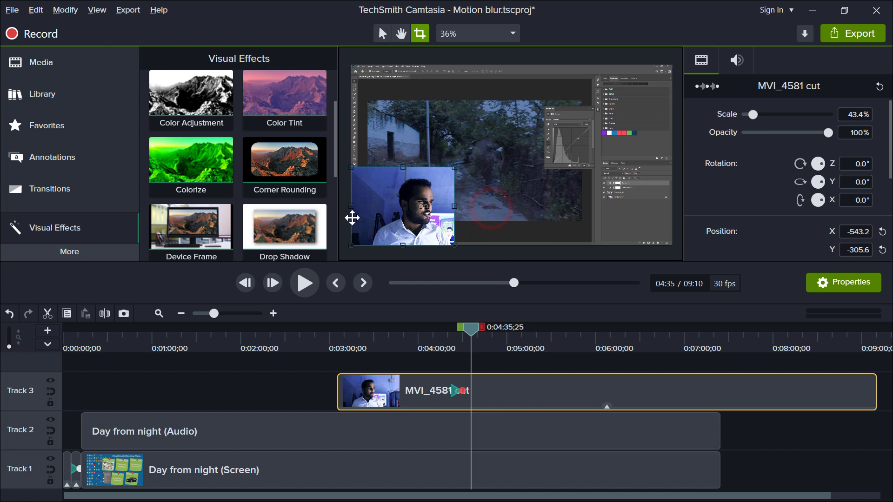
{"action": "left_click_drag", "start_coordinate": [352, 207], "coordinate": [382, 208]}
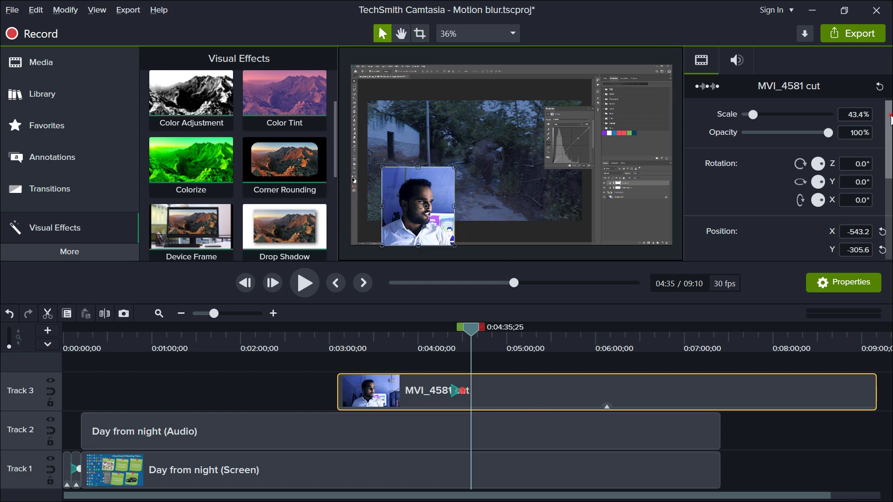
Limit Corner Rounding to the clip's upper-left and lower-right corners and set the radius to 229.
{"action": "left_click_drag", "start_coordinate": [889, 121], "coordinate": [889, 214]}
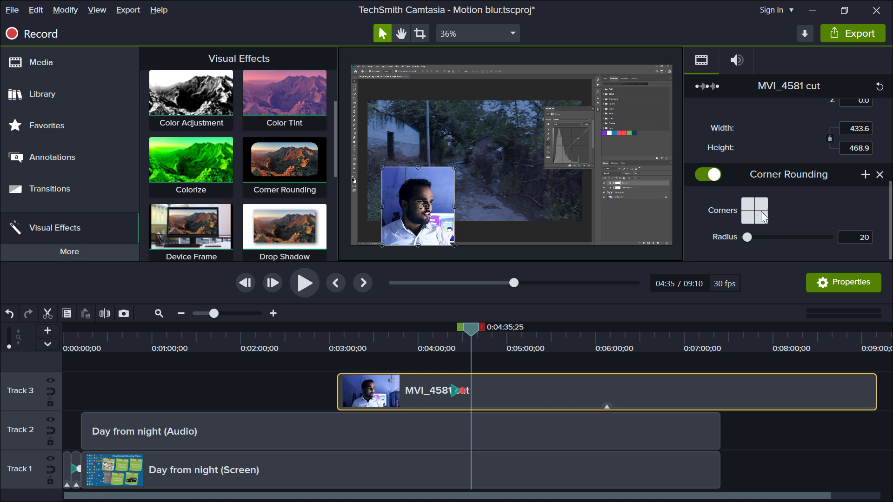
{"action": "left_click", "coordinate": [762, 202]}
{"action": "left_click", "coordinate": [751, 219]}
{"action": "left_click_drag", "start_coordinate": [747, 235], "coordinate": [765, 235]}
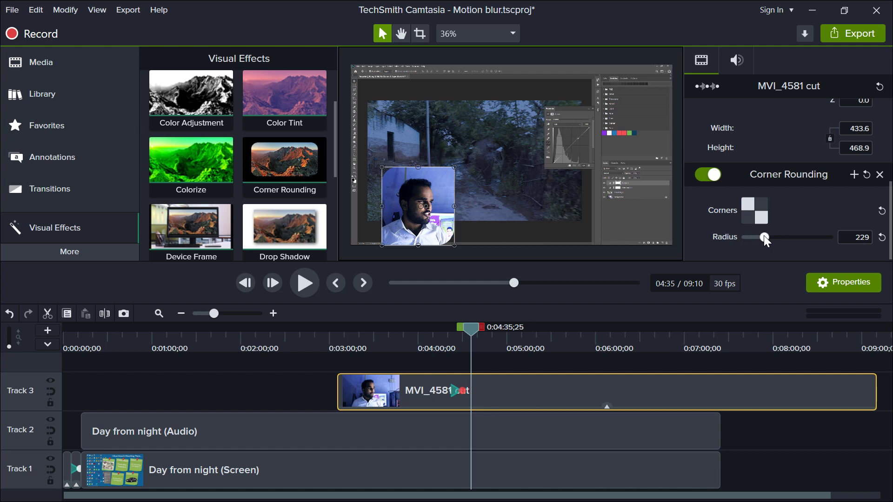
Round only the clip's upper-right and lower-left corners with a radius of 280, and move the clip slightly left and up.
{"action": "left_click", "coordinate": [747, 204]}
{"action": "left_click", "coordinate": [759, 217]}
{"action": "left_click", "coordinate": [747, 217]}
{"action": "left_click", "coordinate": [763, 202]}
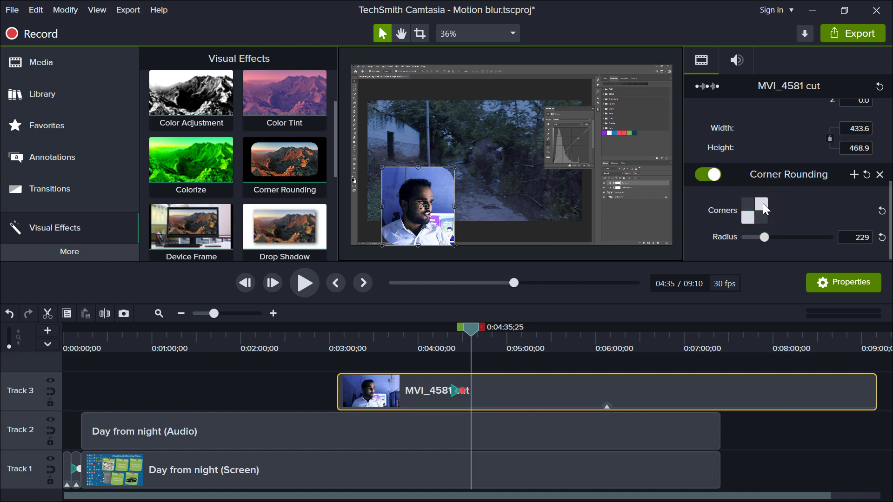
{"action": "left_click_drag", "start_coordinate": [765, 237], "coordinate": [769, 233]}
{"action": "left_click_drag", "start_coordinate": [420, 206], "coordinate": [398, 199]}
Play the clip's corner rounding animation from about 0:04:20 to about 0:04:32.
{"action": "left_click_drag", "start_coordinate": [467, 352], "coordinate": [447, 340]}
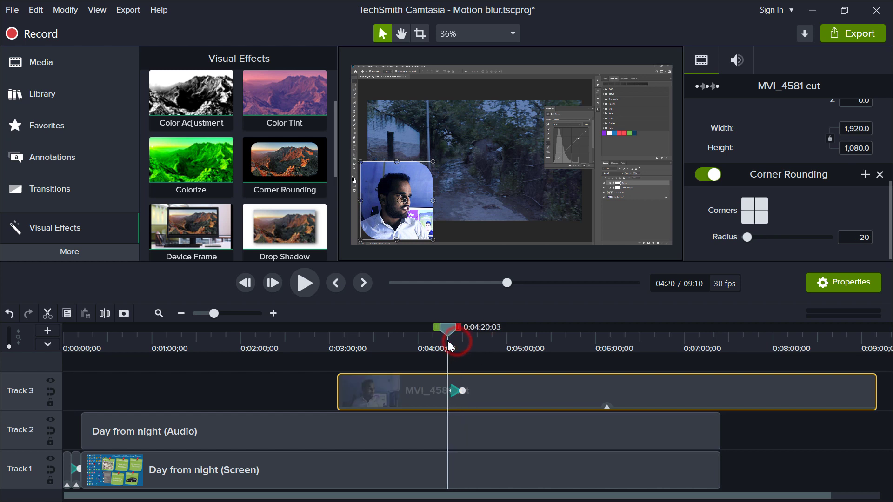
{"action": "left_click", "coordinate": [313, 279]}
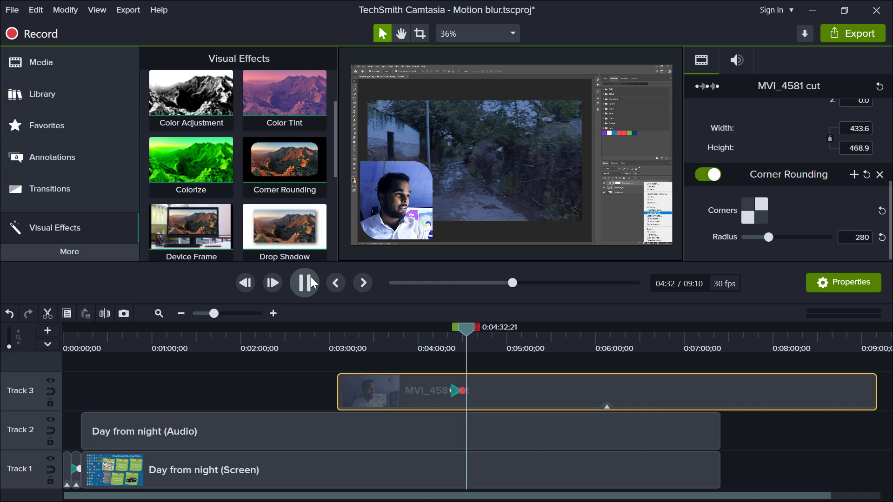
{"action": "left_click", "coordinate": [310, 282]}
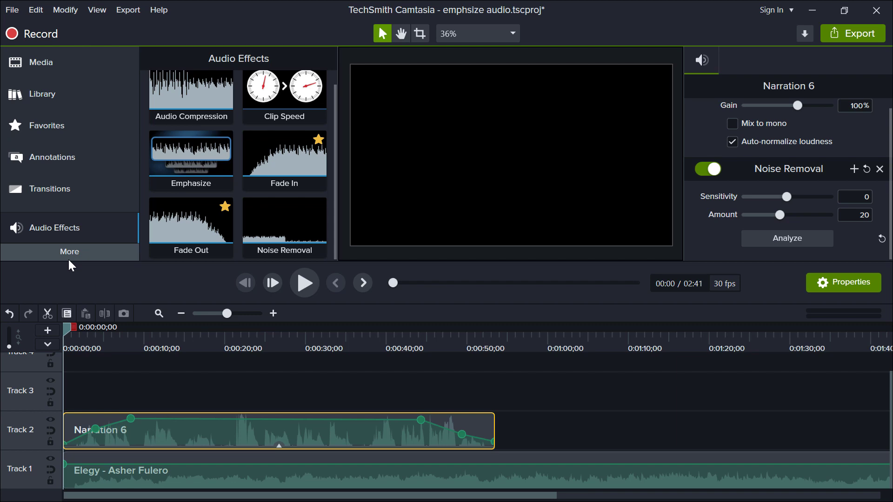
Select the Elegy - Asher Fulero music clip on Track 1 and try to apply the Emphasize audio effect to the Narration 6 clip.
{"action": "left_click", "coordinate": [171, 151]}
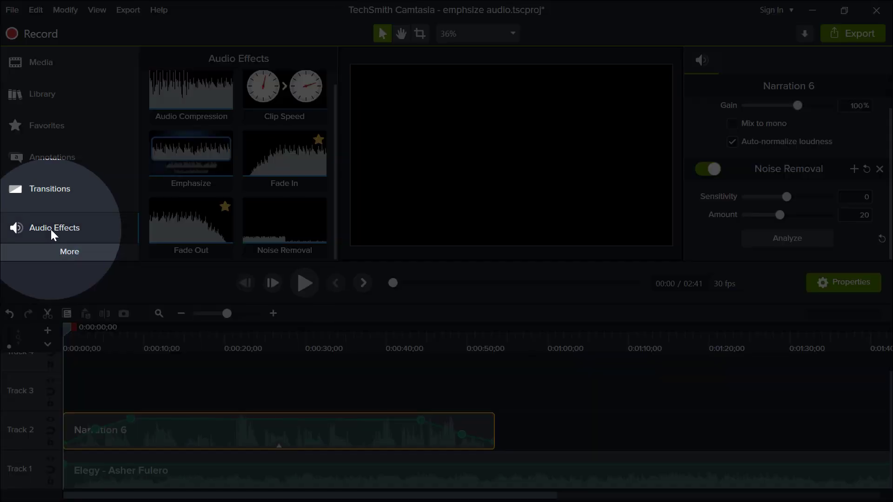
{"action": "left_click", "coordinate": [51, 228]}
{"action": "left_click", "coordinate": [49, 228]}
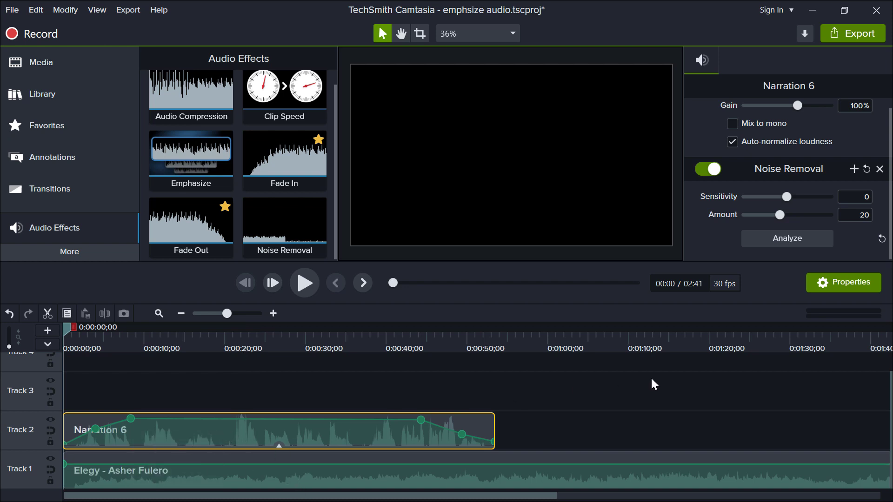
{"action": "left_click_drag", "start_coordinate": [633, 395], "coordinate": [224, 434]}
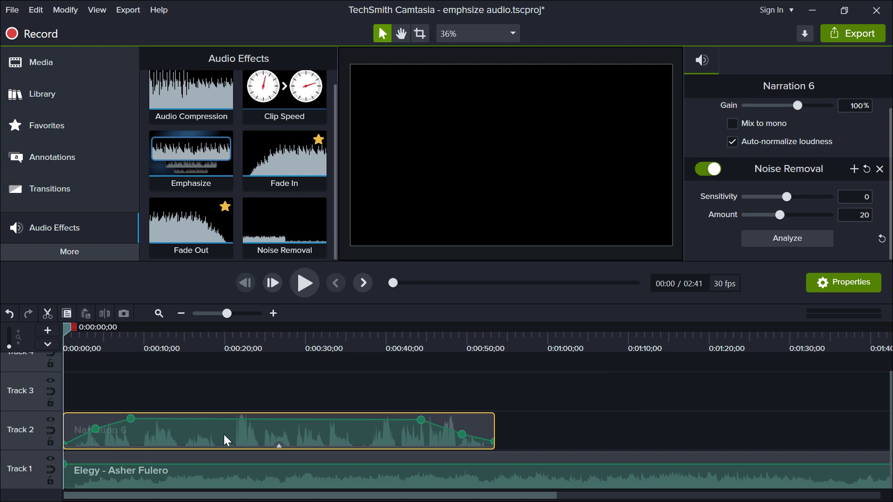
{"action": "left_click", "coordinate": [254, 409]}
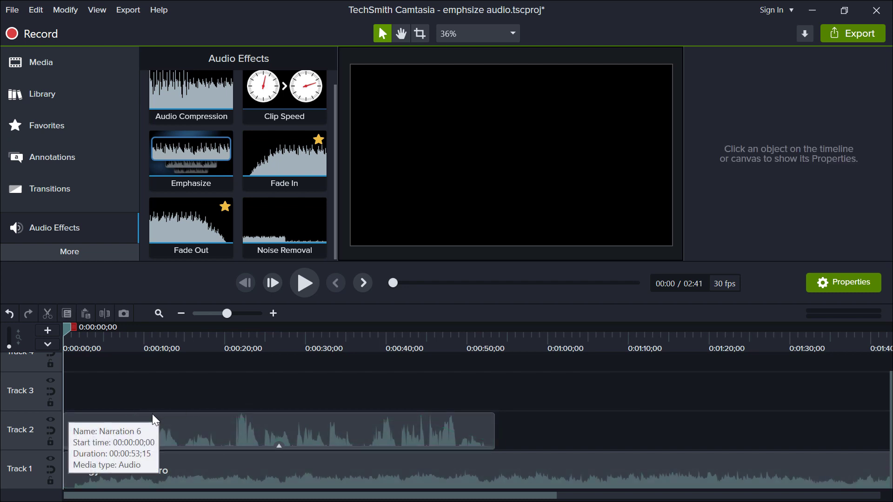
{"action": "left_click", "coordinate": [244, 468]}
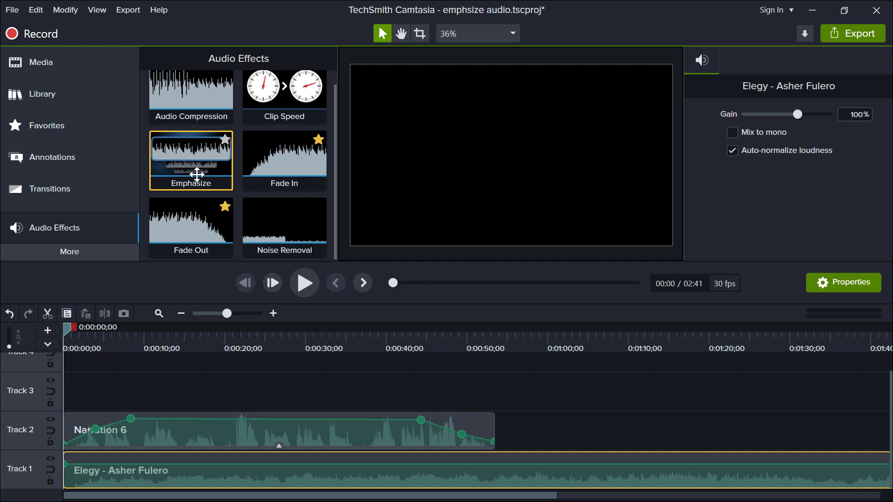
{"action": "left_click_drag", "start_coordinate": [197, 150], "coordinate": [215, 442]}
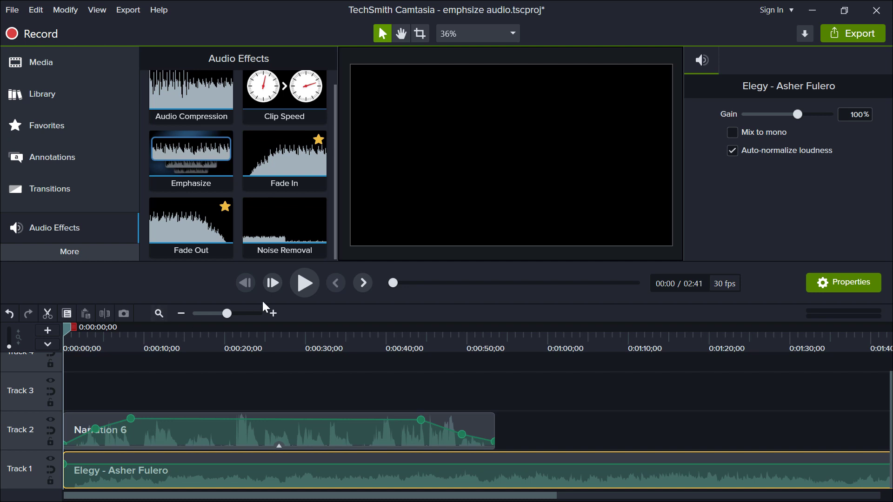
Play the narration and music together from the start to about 0:00:12.
{"action": "left_click", "coordinate": [315, 281]}
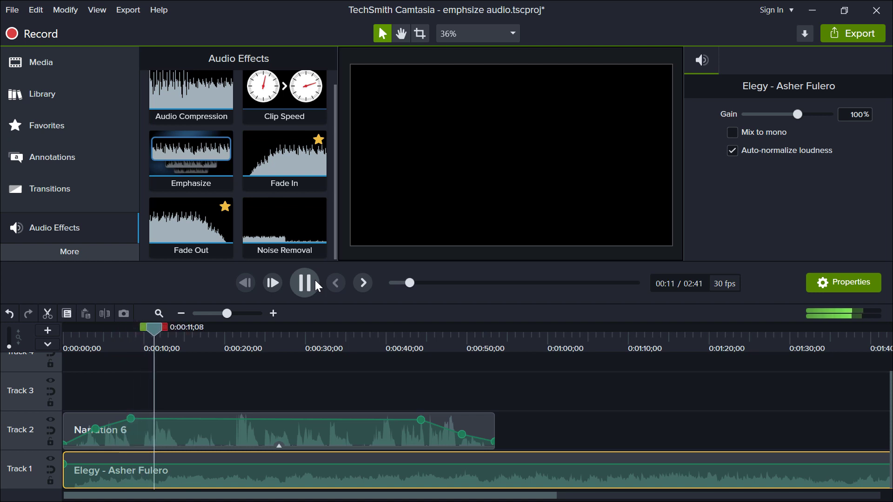
{"action": "left_click", "coordinate": [315, 280]}
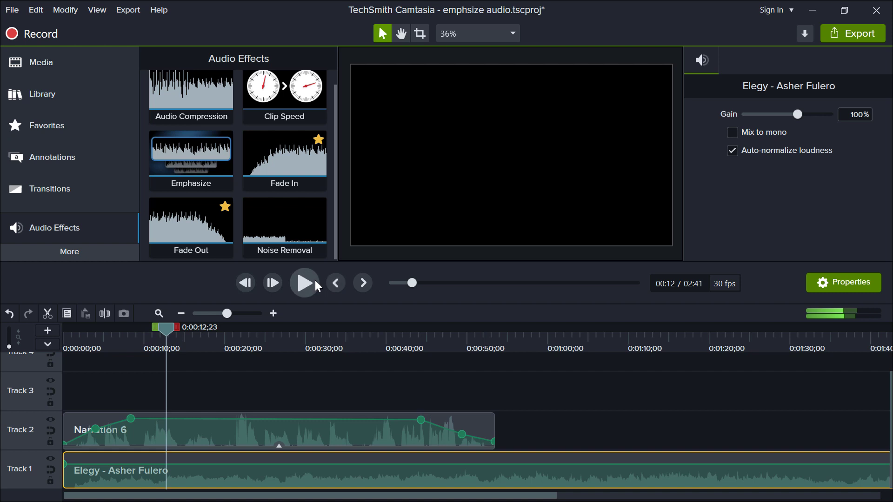
Add volume points to the Elegy clip at 0:00:15;08, about 0:00:17 and about 0:00:19, and lower the middle point.
{"action": "left_click", "coordinate": [236, 313]}
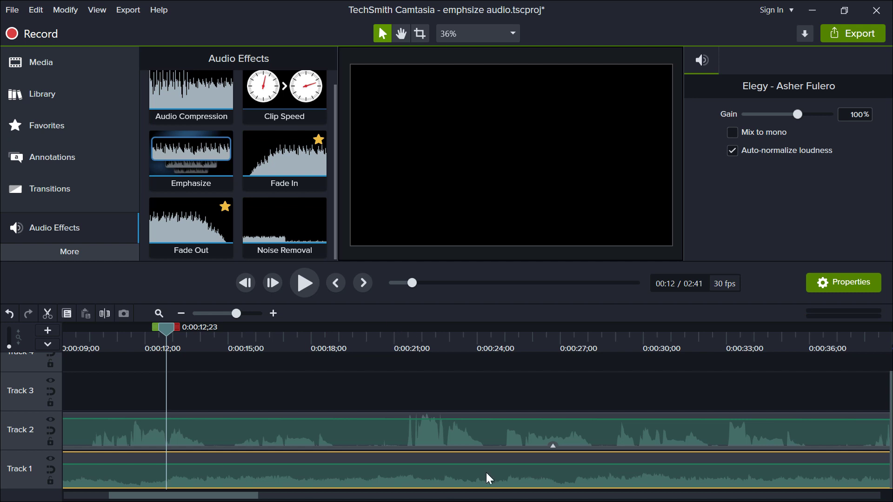
{"action": "left_click", "coordinate": [247, 348]}
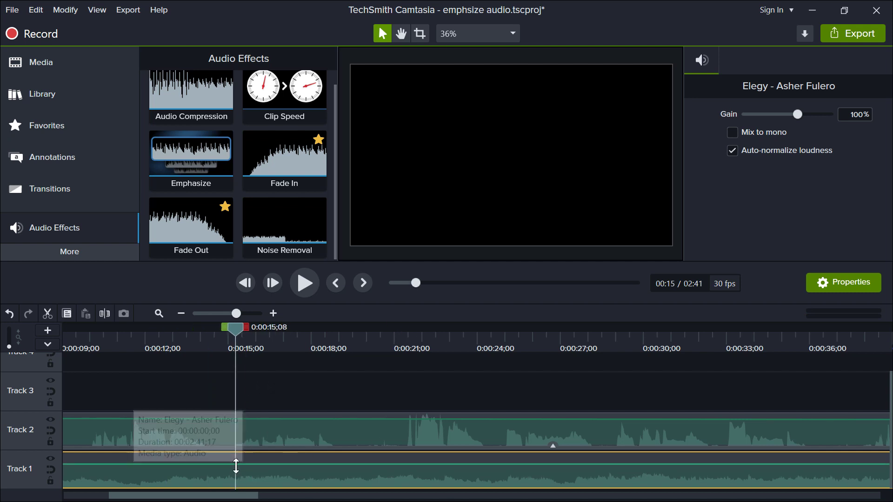
{"action": "double_click", "coordinate": [236, 464]}
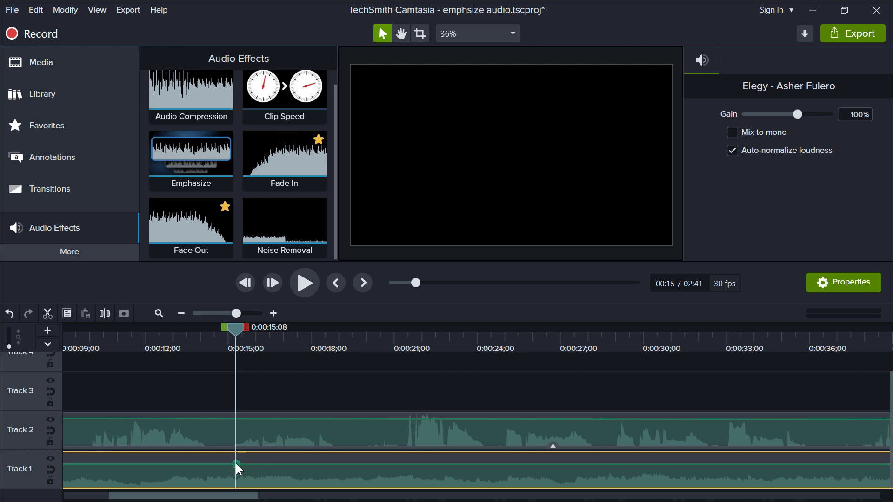
{"action": "double_click", "coordinate": [339, 464]}
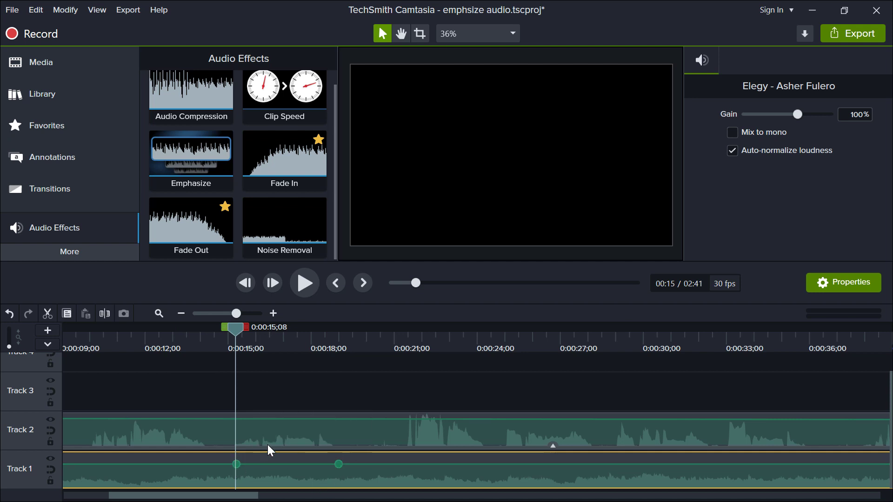
{"action": "double_click", "coordinate": [286, 464]}
{"action": "left_click_drag", "start_coordinate": [286, 463], "coordinate": [286, 476]}
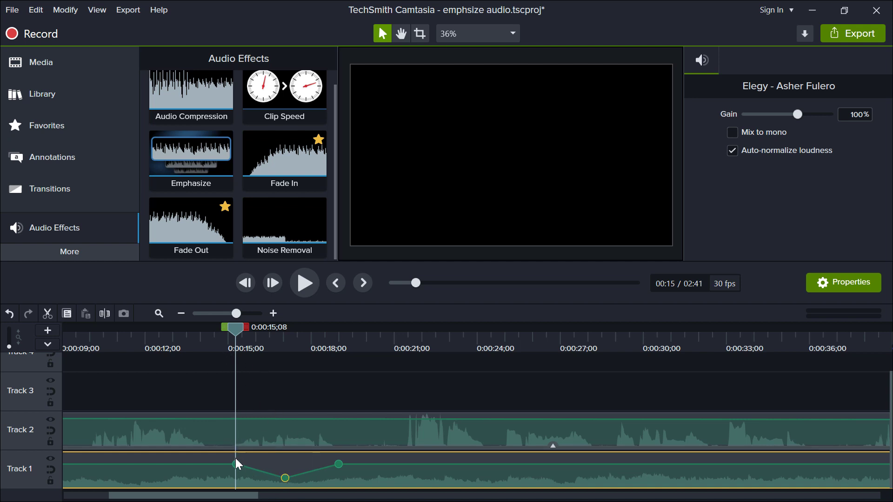
Reshape the Elegy volume points into a flat dip from about 0:00:15 to 0:00:18, adding a fourth point before the volume rises.
{"action": "left_click_drag", "start_coordinate": [286, 477], "coordinate": [235, 477]}
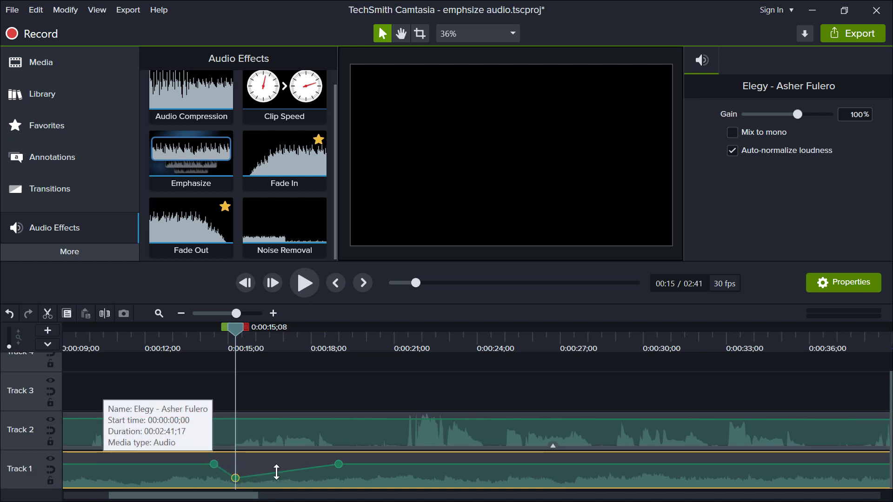
{"action": "left_click", "coordinate": [311, 469]}
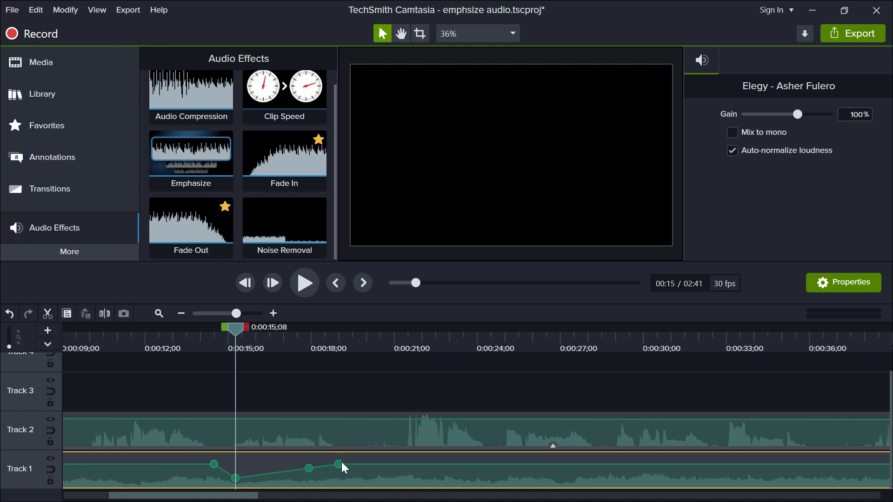
{"action": "mouse_move", "coordinate": [341, 461]}
{"action": "left_mouse_down"}
{"action": "mouse_move", "coordinate": [333, 474]}
{"action": "mouse_move", "coordinate": [366, 465]}
{"action": "mouse_move", "coordinate": [328, 481]}
{"action": "mouse_move", "coordinate": [346, 465]}
{"action": "left_mouse_up"}
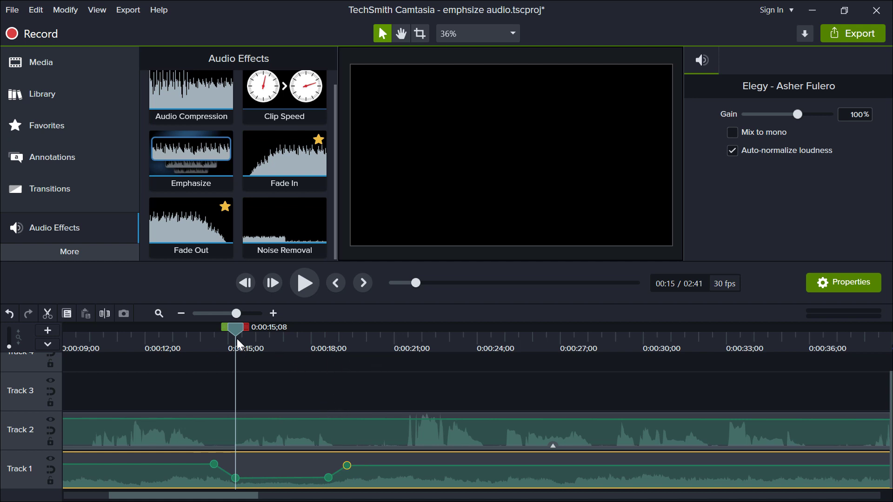
Play both audio tracks across the music's volume dip, from about 0:00:13 to 0:00:20.
{"action": "left_click_drag", "start_coordinate": [236, 339], "coordinate": [138, 325]}
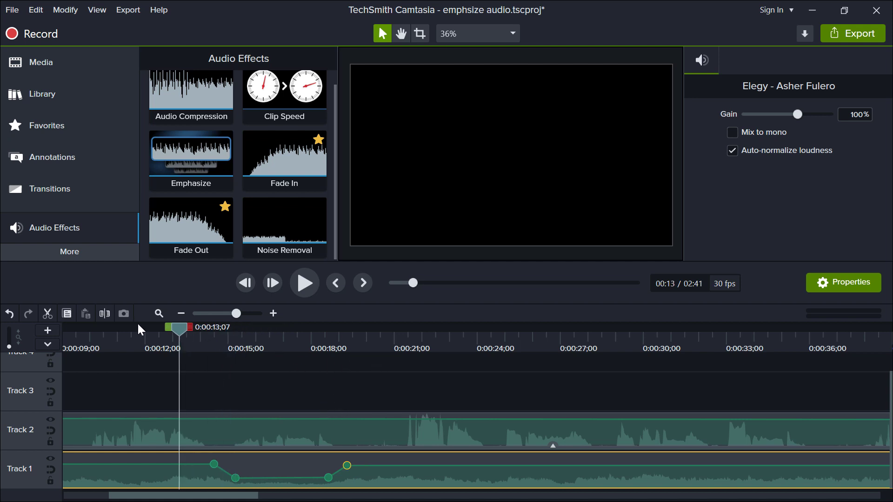
{"action": "left_click", "coordinate": [305, 282]}
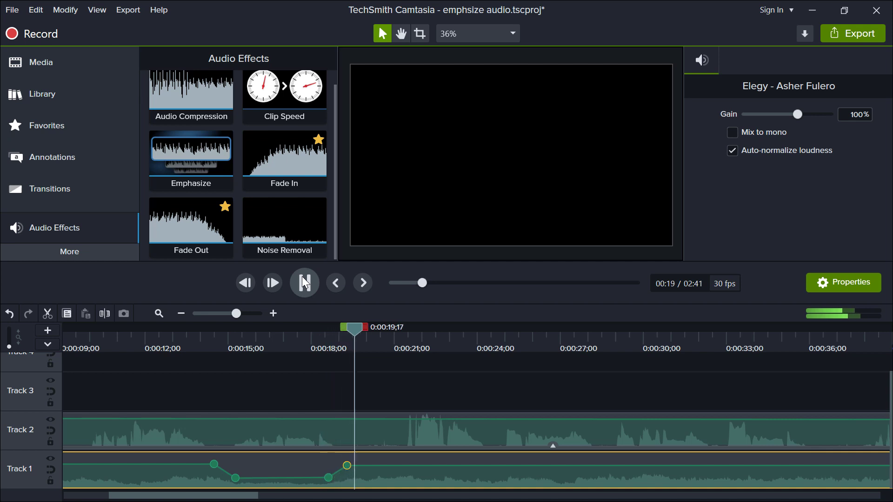
{"action": "left_click", "coordinate": [303, 280]}
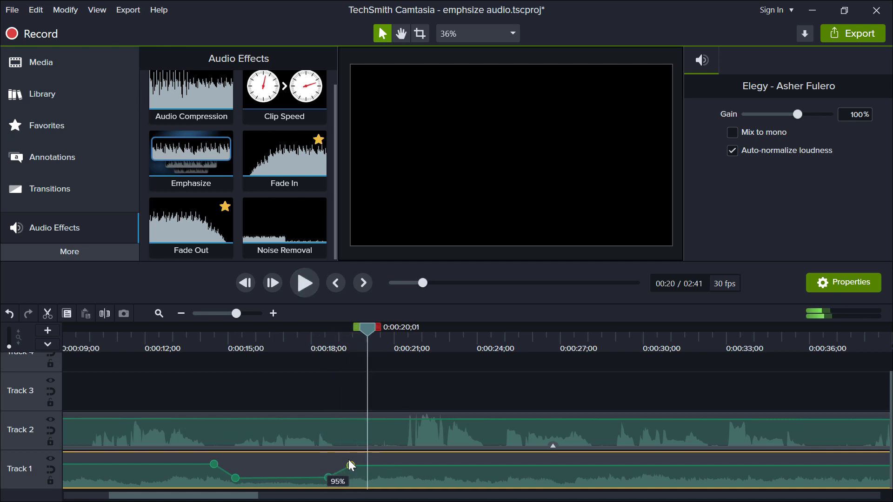
Try boosting the music after the dip by adding a volume point near 0:00:22 and raising the point near 0:00:19.
{"action": "double_click", "coordinate": [418, 465]}
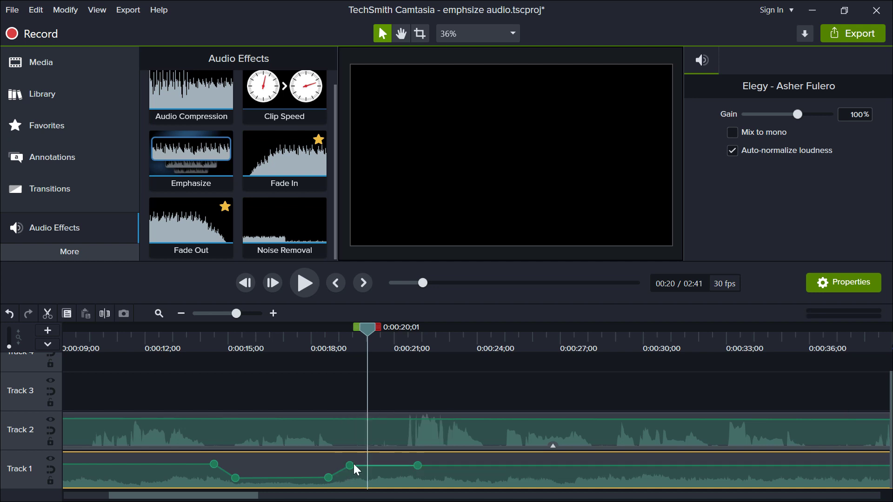
{"action": "left_click_drag", "start_coordinate": [350, 464], "coordinate": [351, 454]}
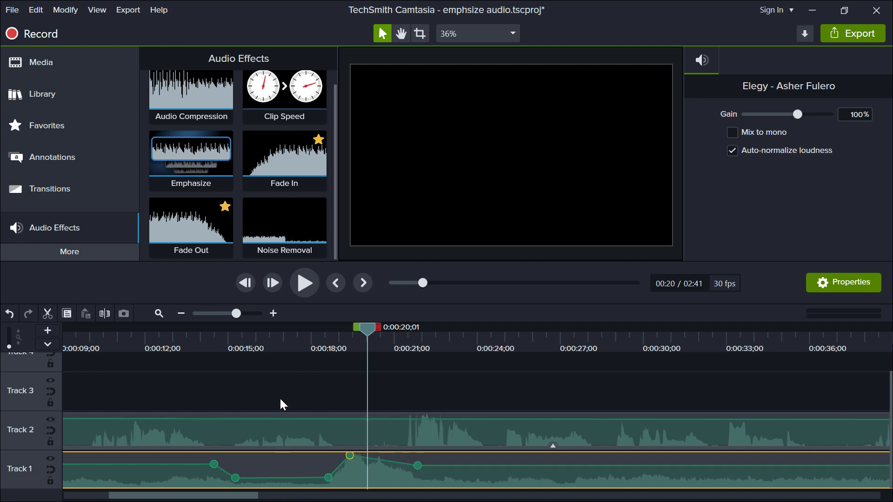
{"action": "left_click", "coordinate": [281, 400]}
Undo the Elegy clip's volume boost and the added volume point near 0:00:22.
{"action": "left_click", "coordinate": [351, 467]}
{"action": "key", "text": "ctrl+z"}
{"action": "key", "text": "ctrl+z"}
{"action": "key", "text": "ctrl+z"}
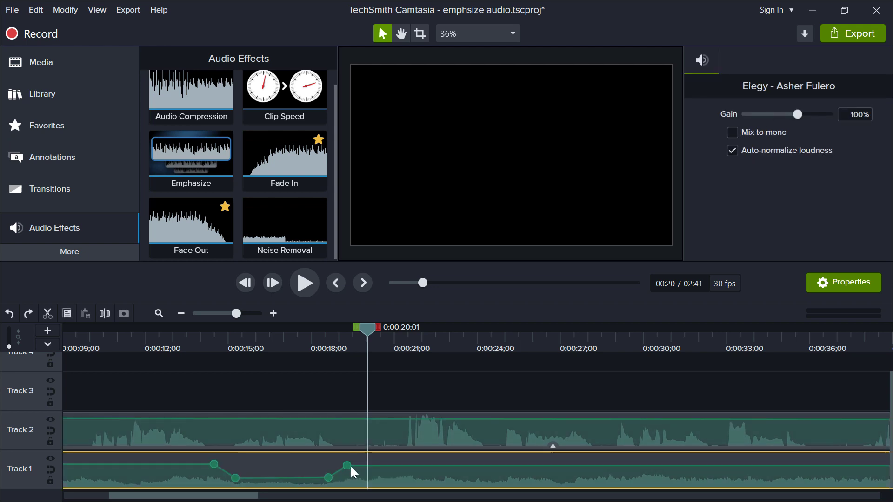
Undo all remaining volume points on the Elegy clip back to a flat volume line.
{"action": "key", "text": "ctrl+z"}
{"action": "key", "text": "ctrl+z"}
{"action": "key", "text": "ctrl+z"}
{"action": "key", "text": "ctrl+z"}
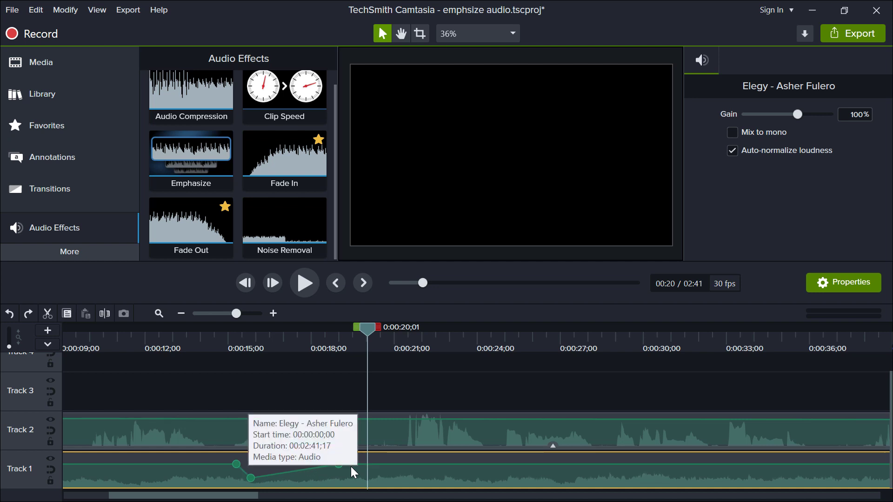
{"action": "key", "text": "ctrl+z"}
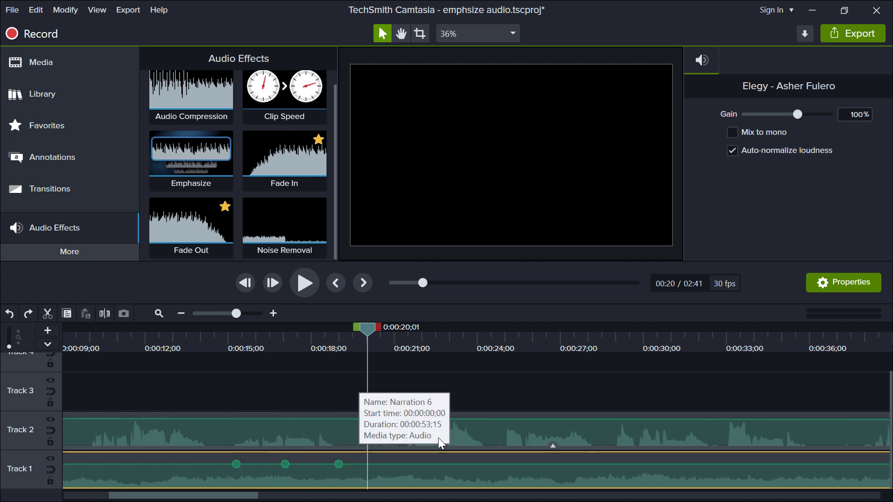
{"action": "key", "text": "ctrl+z"}
{"action": "key", "text": "ctrl+z"}
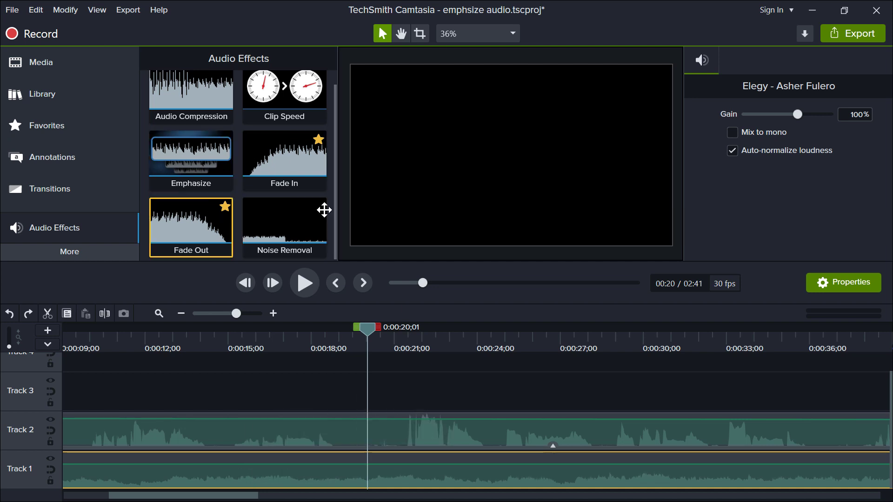
Apply the Emphasize audio effect to the Narration 6 clip on Track 2.
{"action": "left_click_drag", "start_coordinate": [228, 318], "coordinate": [222, 319]}
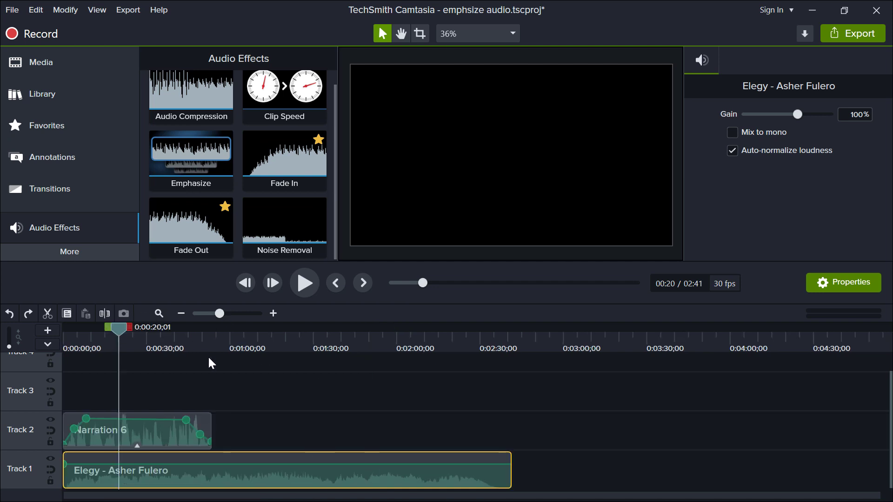
{"action": "left_click", "coordinate": [196, 143]}
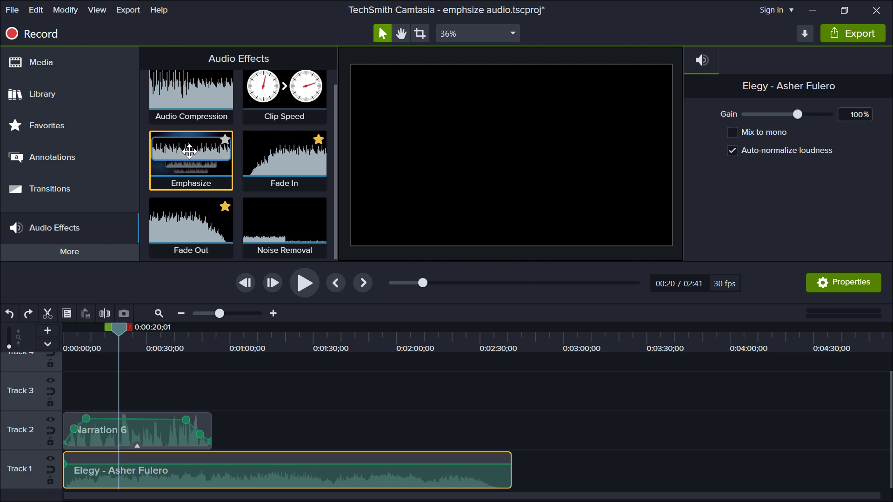
{"action": "left_click_drag", "start_coordinate": [186, 153], "coordinate": [158, 429]}
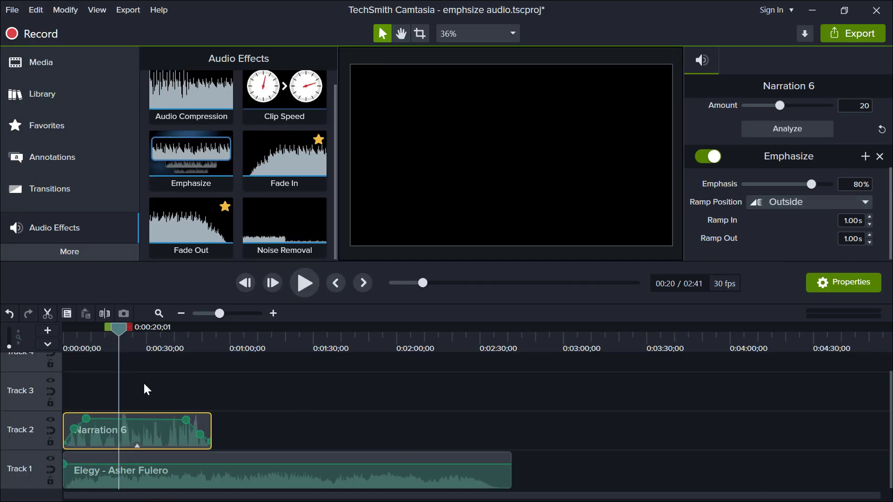
Play both audio tracks from the start of the timeline to about 0:00:19 with Emphasize applied.
{"action": "left_click_drag", "start_coordinate": [119, 339], "coordinate": [43, 345]}
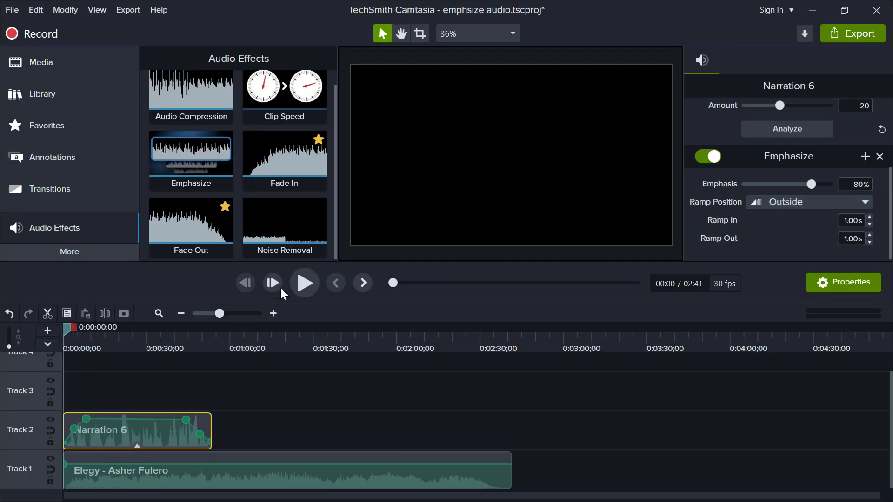
{"action": "left_click", "coordinate": [310, 285]}
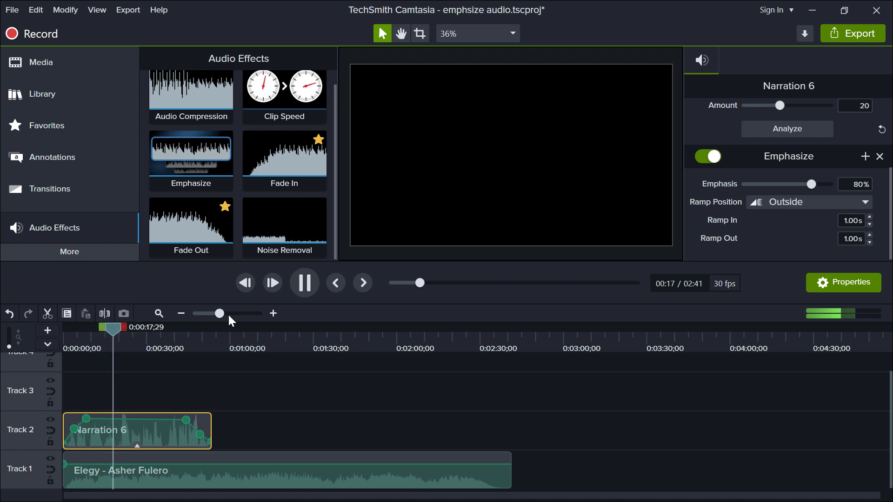
{"action": "key", "text": "space"}
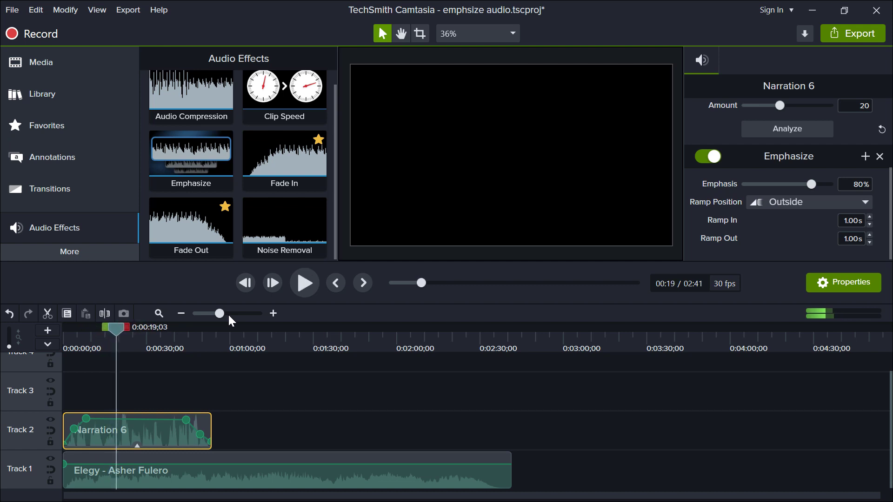
Play the mix across the end of the narration, from about 0:00:48 to 0:00:57.
{"action": "left_click", "coordinate": [196, 346]}
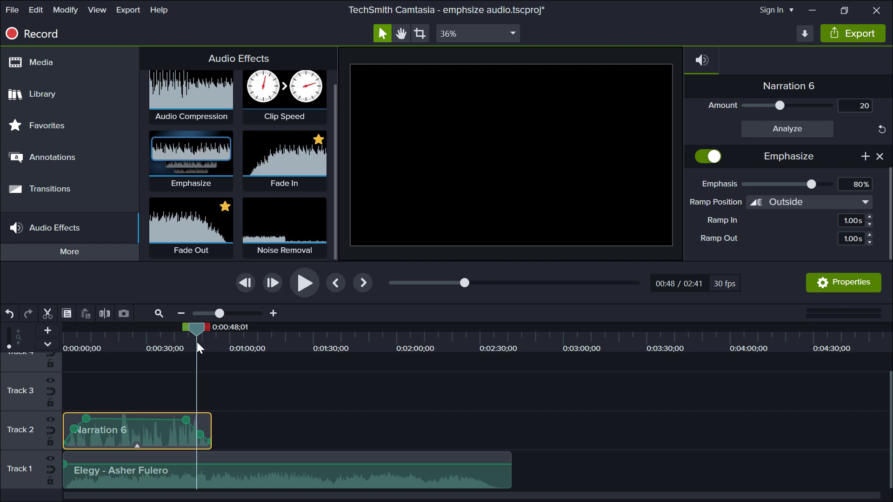
{"action": "left_click", "coordinate": [299, 282]}
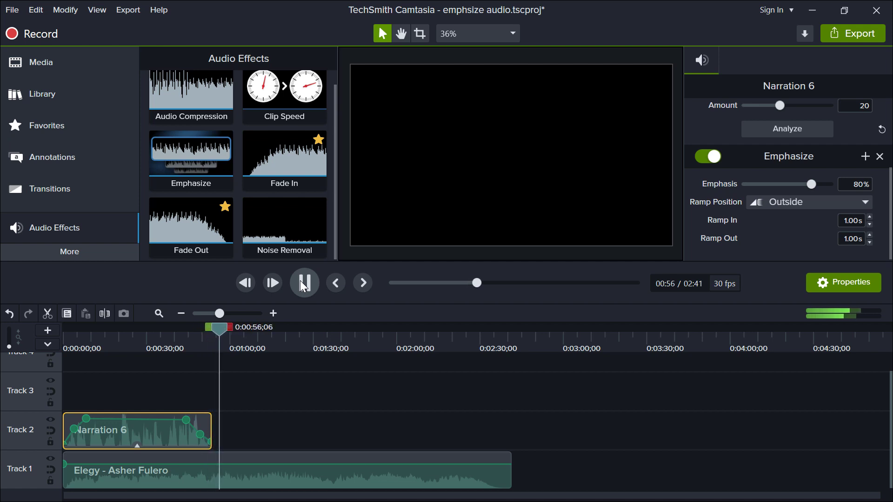
{"action": "left_click", "coordinate": [300, 283]}
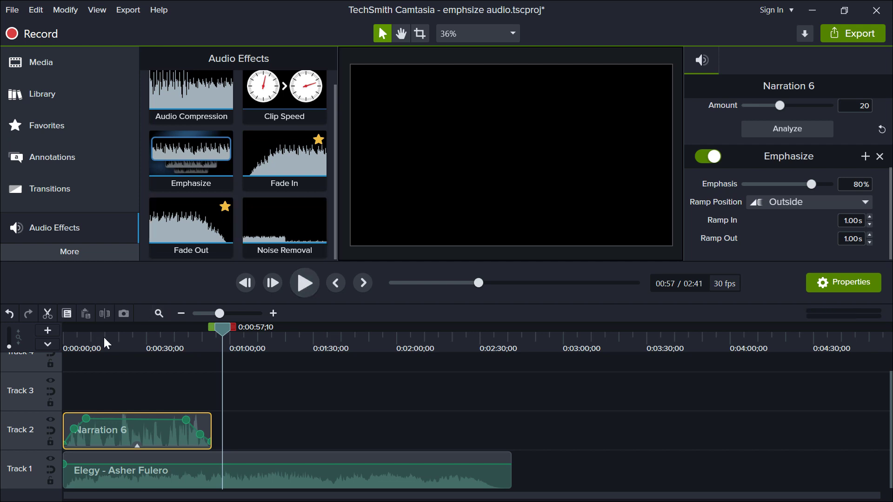
Compare the mix from about 0:00:05 with Narration 6's Emphasize effect switched off and back on.
{"action": "left_click_drag", "start_coordinate": [105, 343], "coordinate": [76, 343]}
{"action": "left_click", "coordinate": [707, 158]}
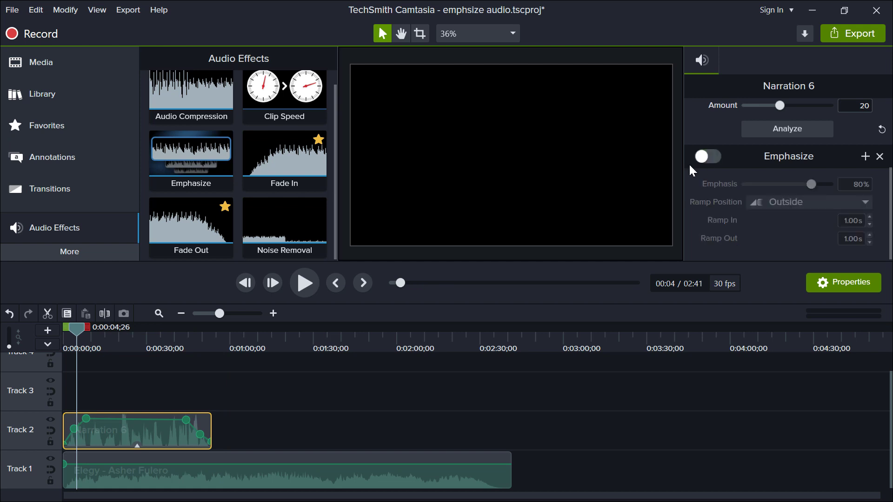
{"action": "left_click", "coordinate": [310, 288]}
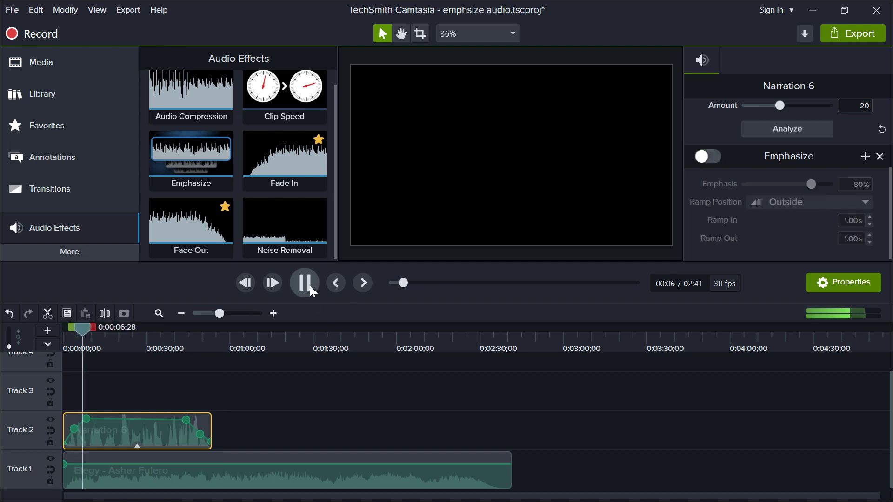
{"action": "left_click", "coordinate": [309, 286]}
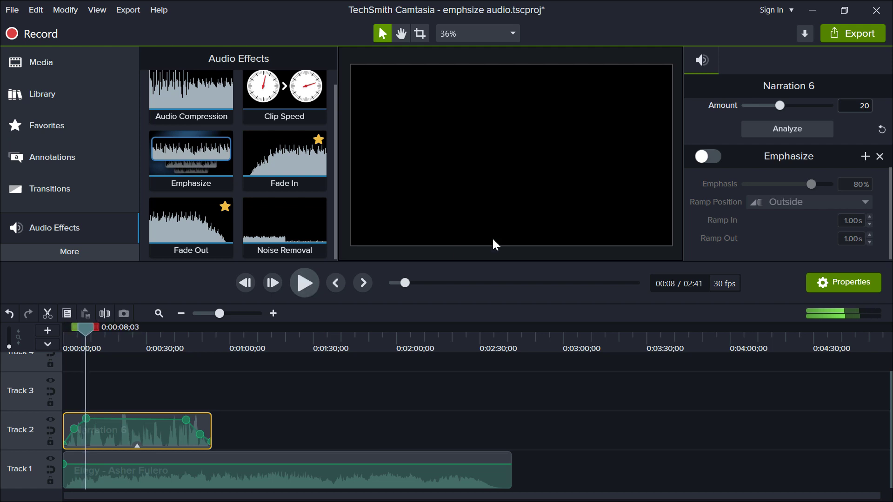
{"action": "left_click", "coordinate": [715, 159]}
{"action": "left_click", "coordinate": [302, 290]}
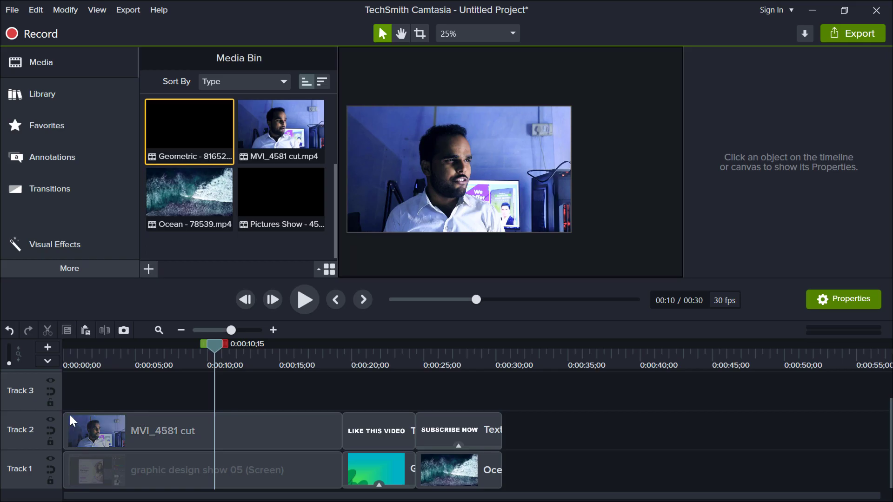
Examine the Track Matte modes available for Track 2 and the Media Matte visual effect.
{"action": "left_click", "coordinate": [49, 420]}
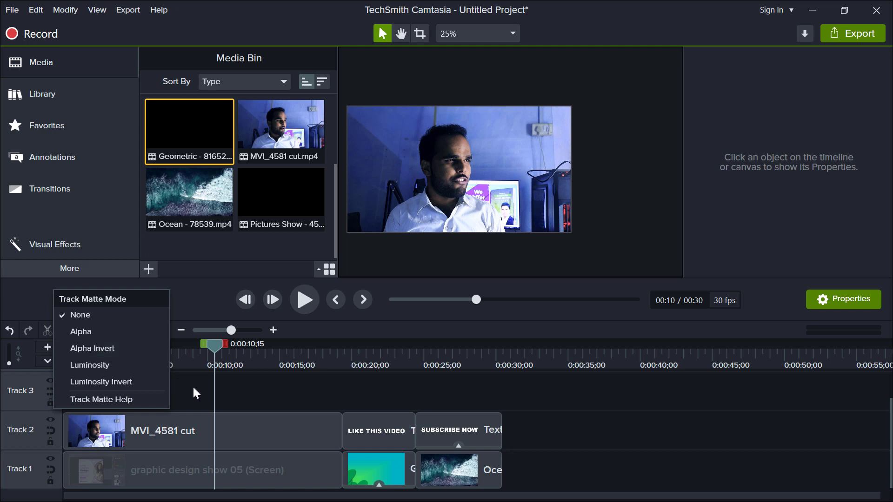
{"action": "left_click", "coordinate": [238, 380]}
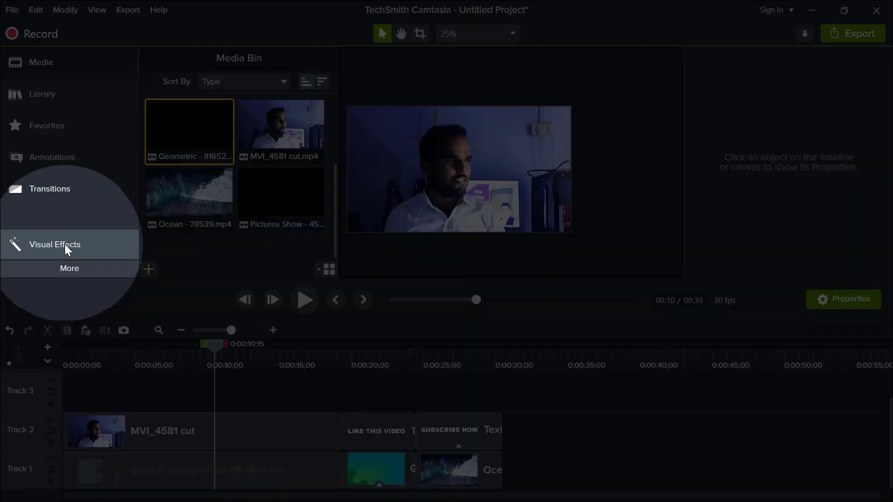
{"action": "left_click", "coordinate": [68, 250]}
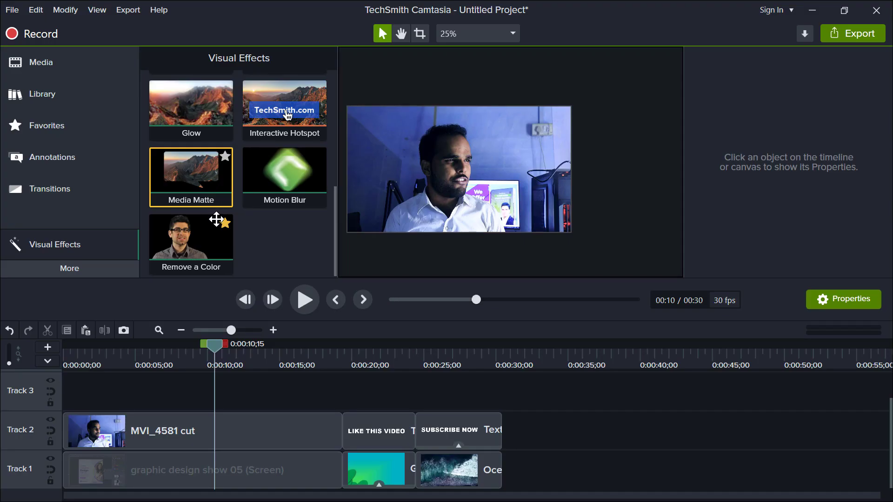
Add an octagon shape on Track 3 spanning the MVI_4581 cut clip and place it at the canvas's lower left, about X -645, Y -220.
{"action": "left_click", "coordinate": [68, 161]}
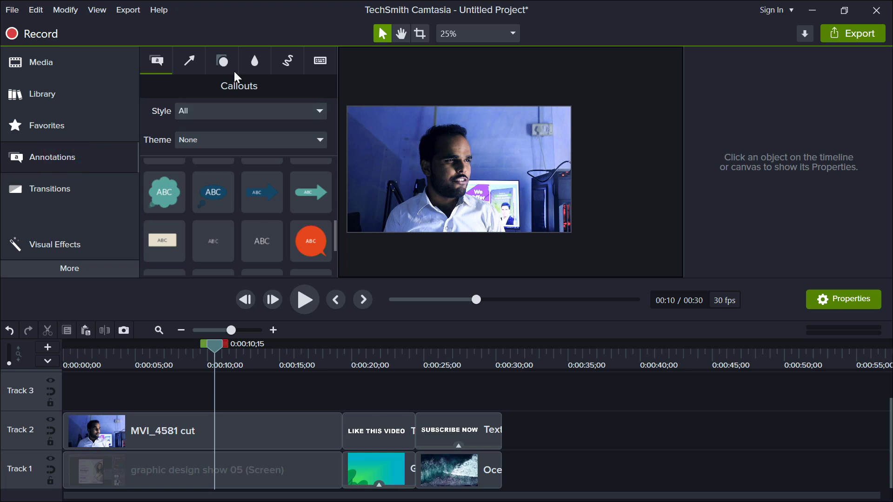
{"action": "left_click", "coordinate": [222, 61]}
{"action": "mouse_move", "coordinate": [335, 162]}
{"action": "left_mouse_down"}
{"action": "mouse_move", "coordinate": [333, 262]}
{"action": "mouse_move", "coordinate": [333, 179]}
{"action": "left_mouse_up"}
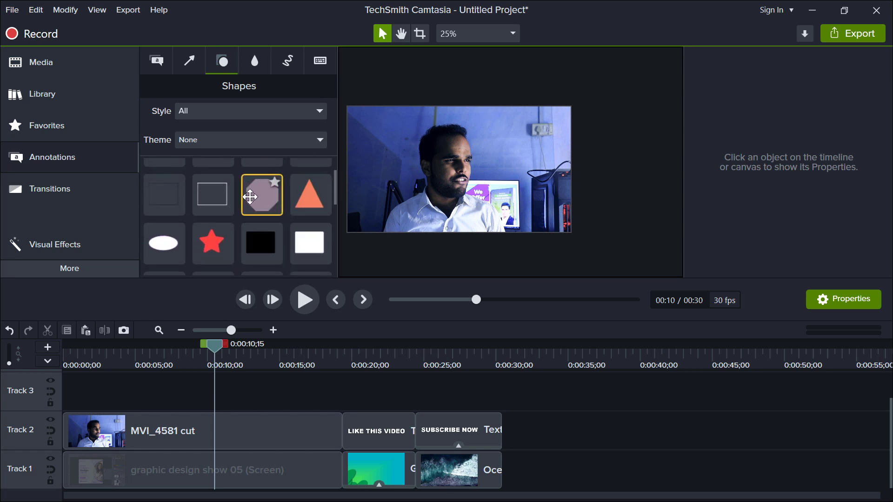
{"action": "left_click_drag", "start_coordinate": [251, 197], "coordinate": [343, 394]}
{"action": "left_click_drag", "start_coordinate": [459, 169], "coordinate": [390, 196]}
Scale the MVI_4581 cut clip to about 1,351 by 760 and position it behind the octagon, about X -600, Y -220.
{"action": "left_click", "coordinate": [465, 160]}
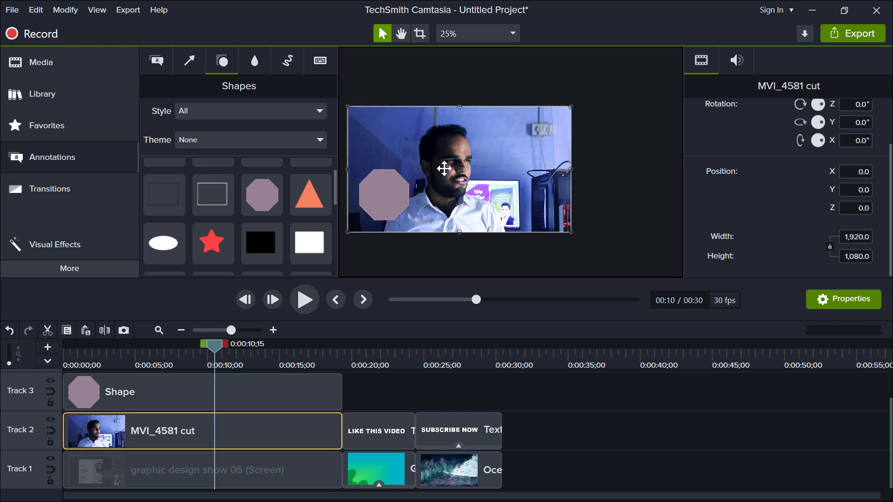
{"action": "left_click_drag", "start_coordinate": [455, 170], "coordinate": [392, 191]}
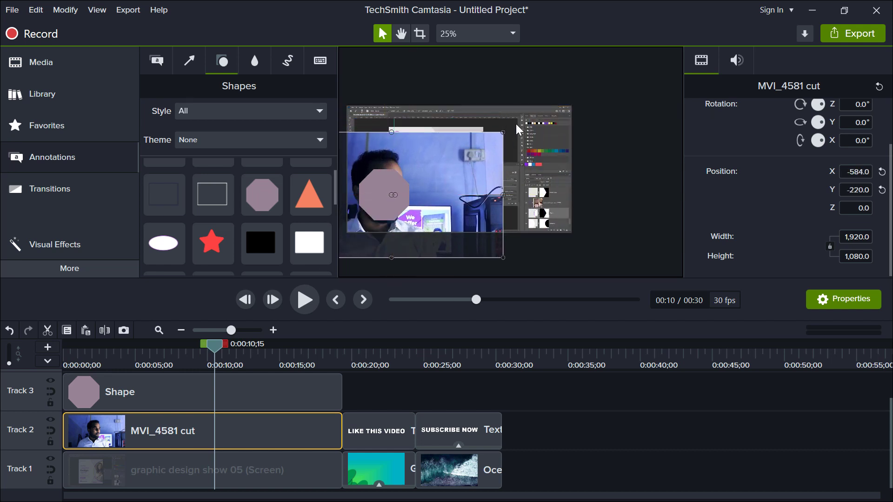
{"action": "left_click_drag", "start_coordinate": [503, 131], "coordinate": [437, 169]}
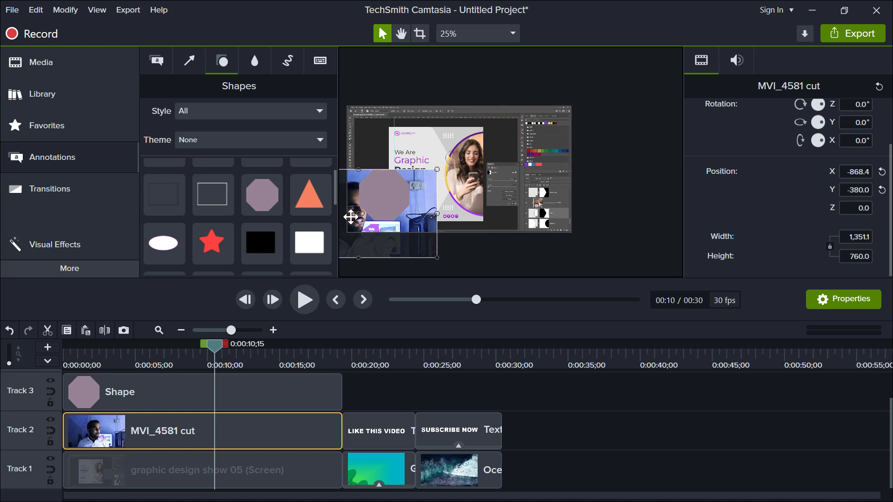
{"action": "left_click_drag", "start_coordinate": [362, 212], "coordinate": [389, 196]}
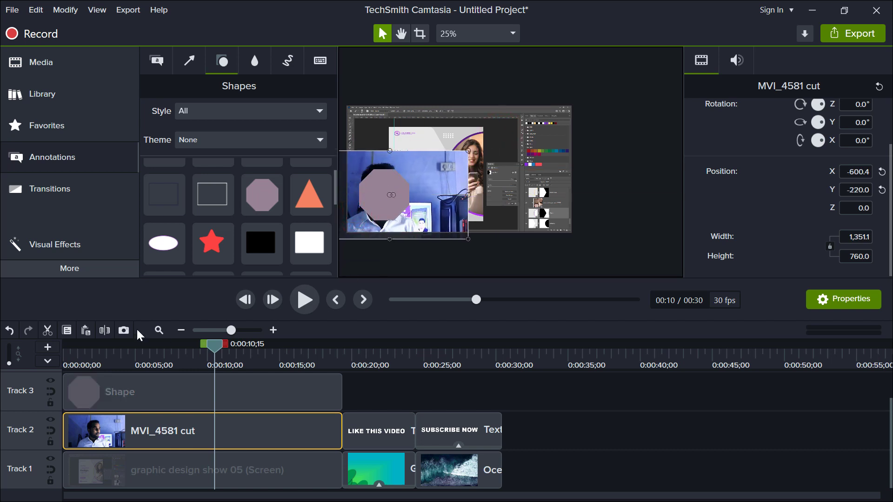
Apply the Media Matte visual effect to the octagon shape on Track 3.
{"action": "left_click", "coordinate": [129, 386]}
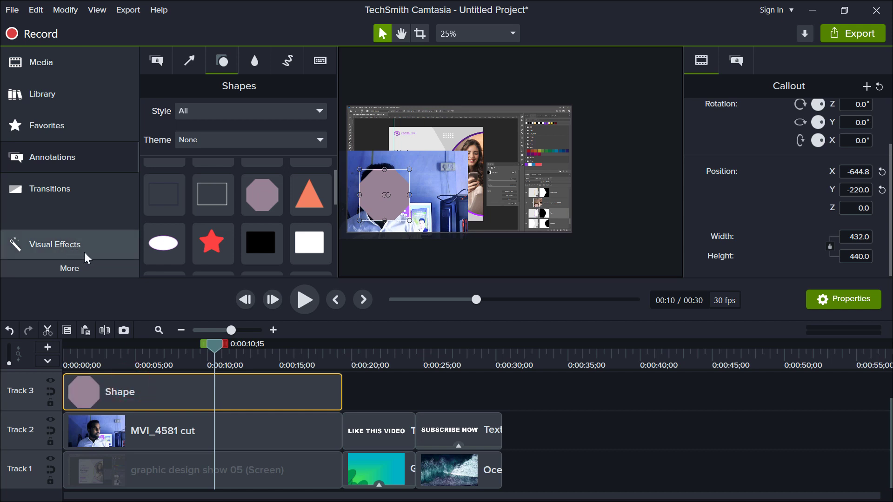
{"action": "left_click", "coordinate": [72, 254]}
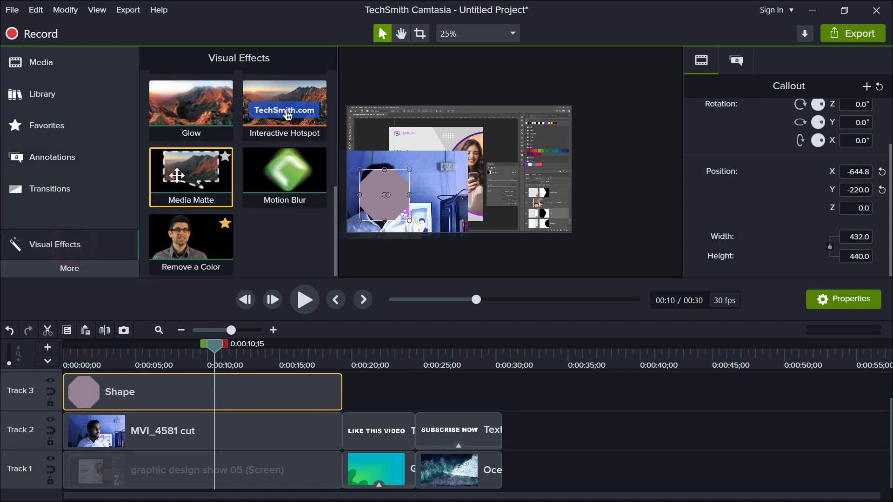
{"action": "left_click_drag", "start_coordinate": [182, 156], "coordinate": [151, 388]}
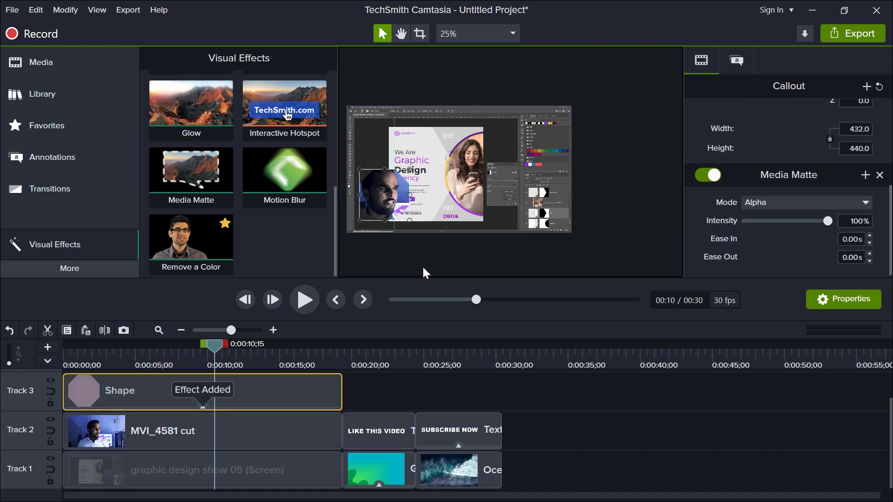
{"action": "left_click", "coordinate": [221, 427]}
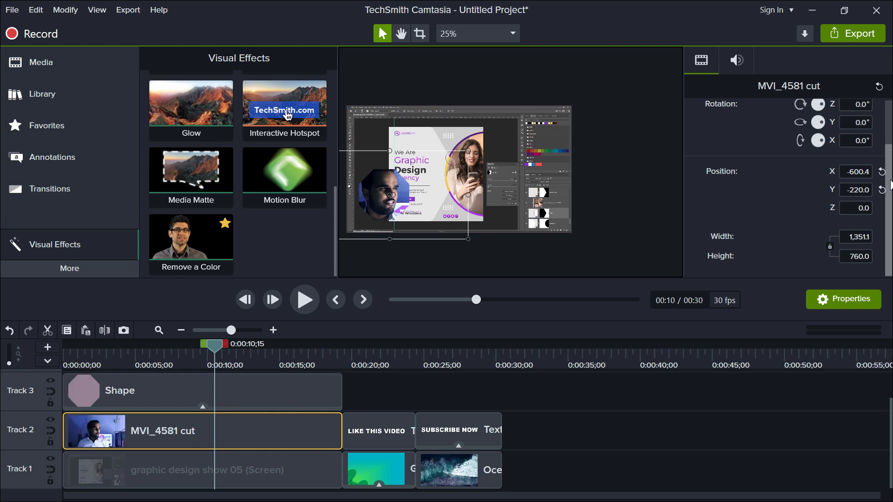
{"action": "left_click_drag", "start_coordinate": [890, 180], "coordinate": [887, 132]}
{"action": "left_click", "coordinate": [736, 60]}
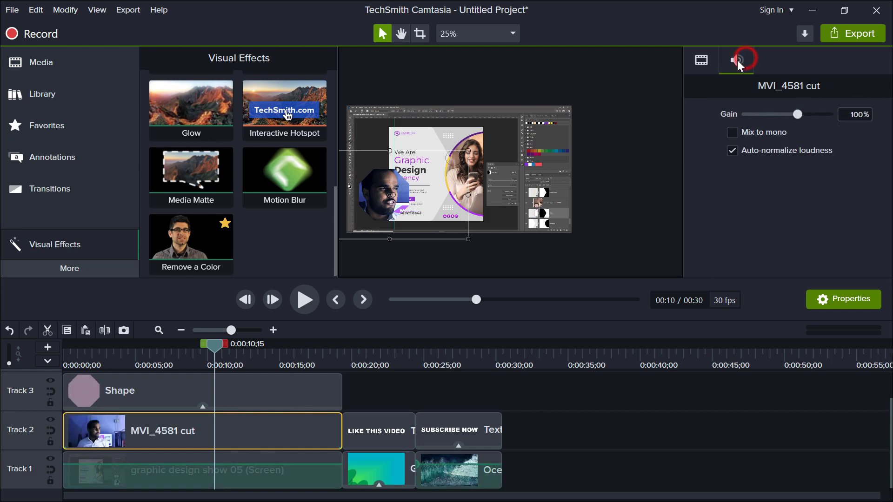
Try the Ellipse form for the matte shape on Track 3, and set it back to Octagon.
{"action": "left_click", "coordinate": [145, 404]}
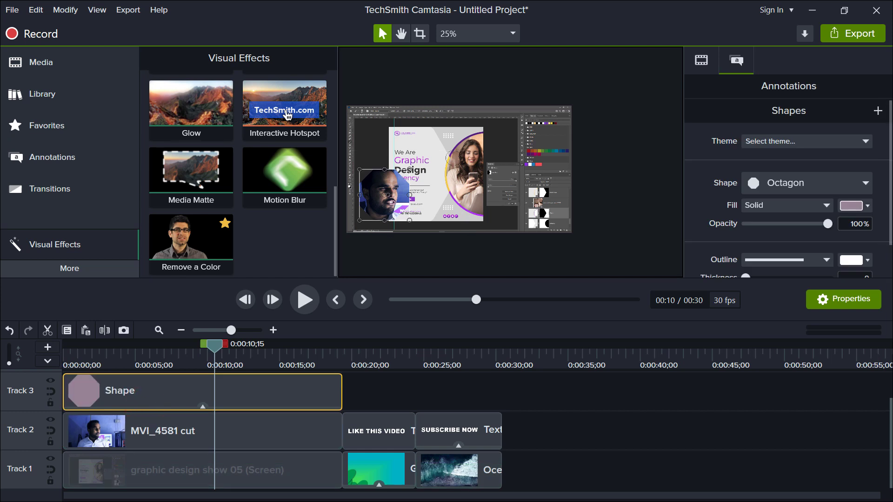
{"action": "left_click_drag", "start_coordinate": [887, 119], "coordinate": [887, 190]}
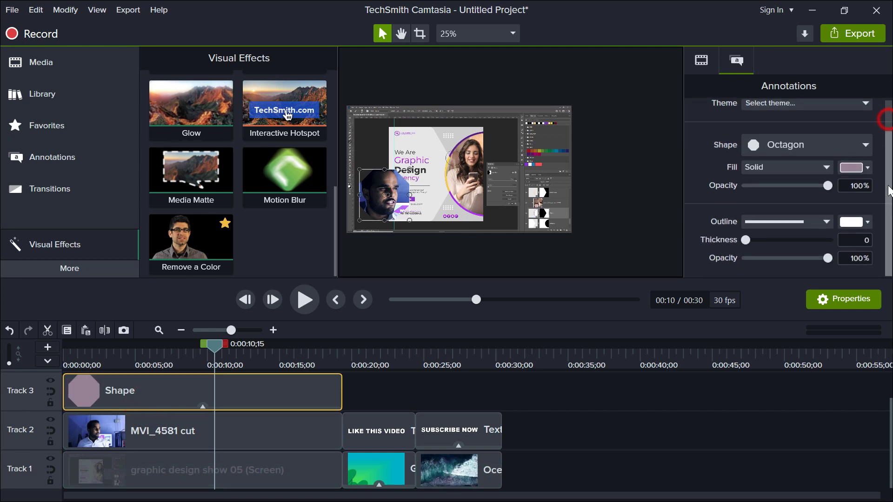
{"action": "left_click", "coordinate": [802, 148]}
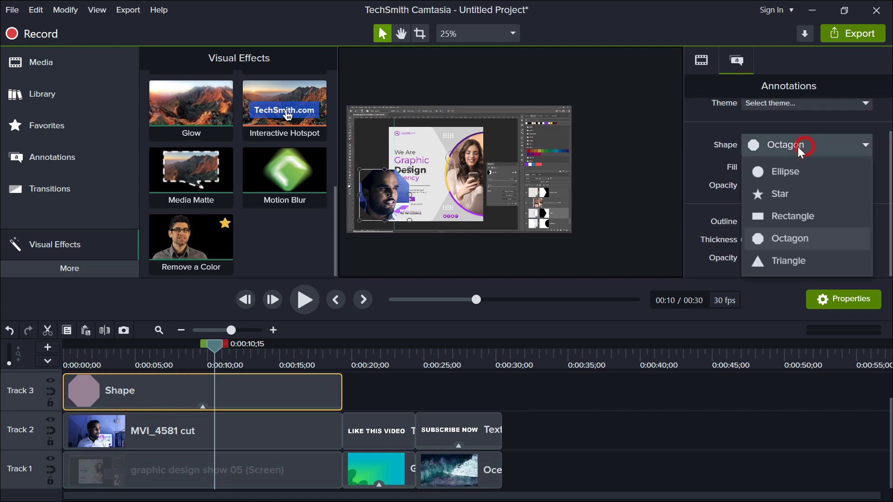
{"action": "left_click", "coordinate": [773, 175]}
{"action": "left_click", "coordinate": [784, 148]}
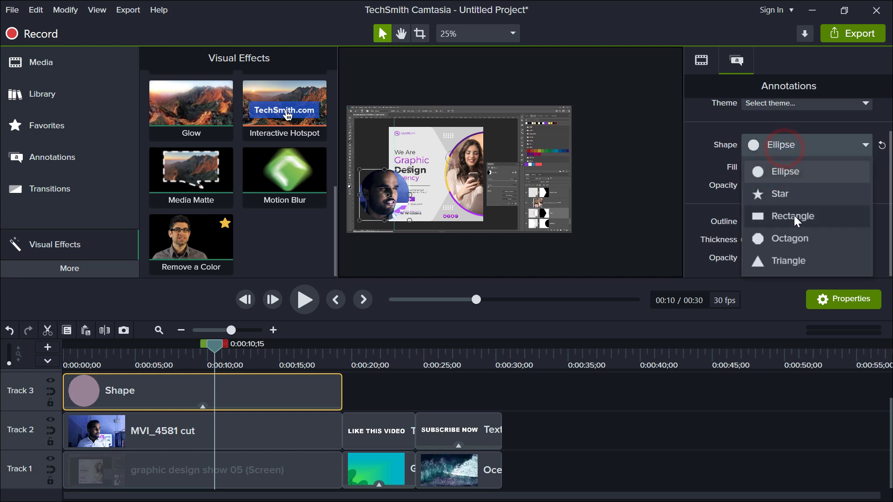
{"action": "left_click", "coordinate": [796, 236]}
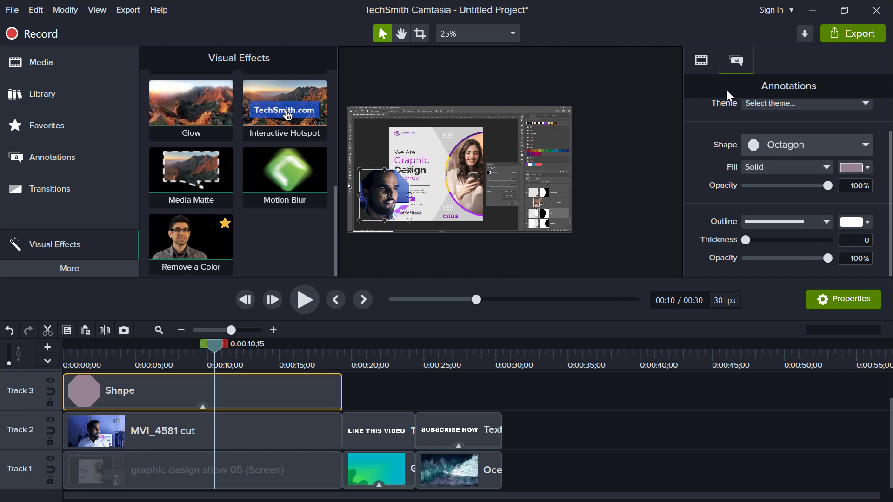
Review the Media Matte modes for the octagon on Track 3, keeping Alpha at 100% intensity.
{"action": "left_click", "coordinate": [702, 61]}
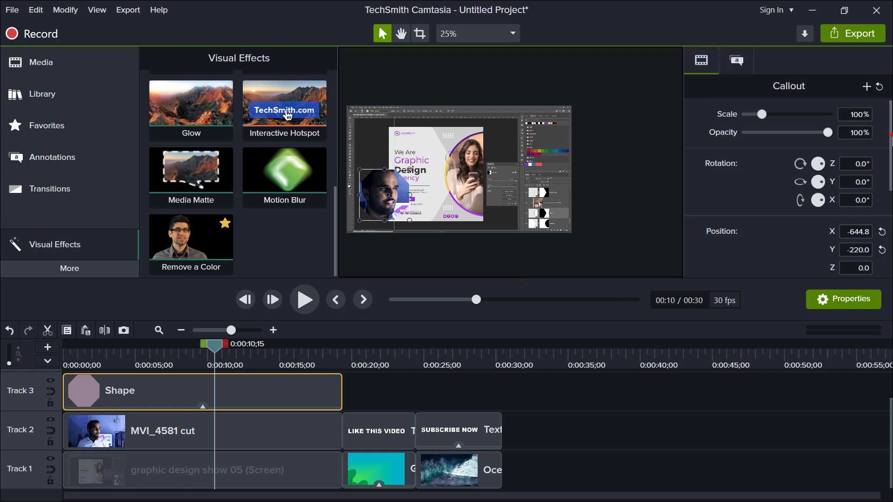
{"action": "left_click", "coordinate": [887, 134]}
{"action": "left_click_drag", "start_coordinate": [891, 153], "coordinate": [889, 223]}
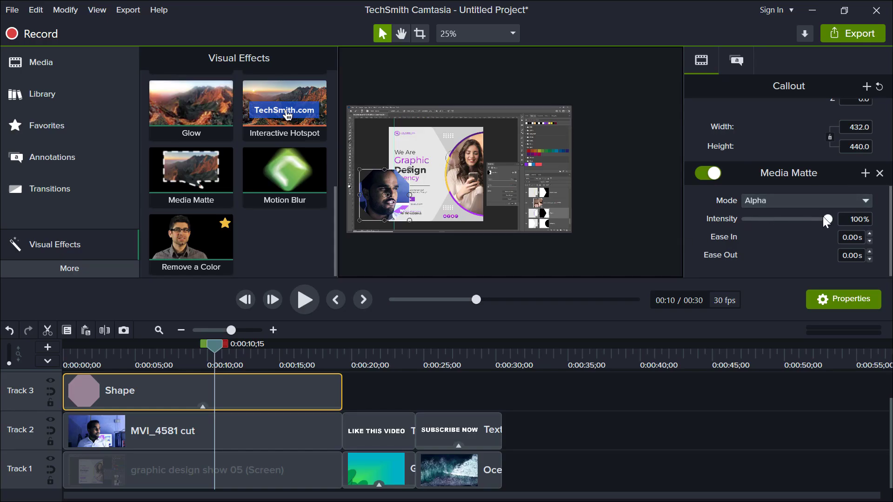
{"action": "left_click", "coordinate": [802, 205]}
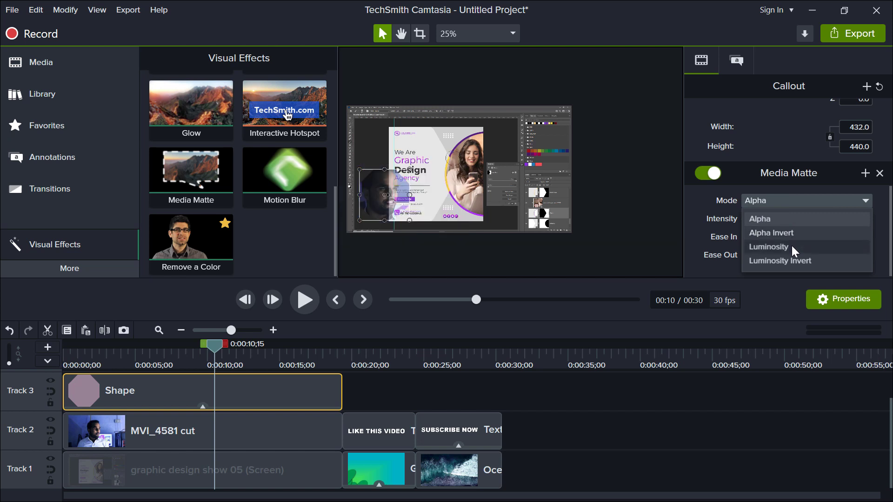
{"action": "left_click", "coordinate": [773, 220]}
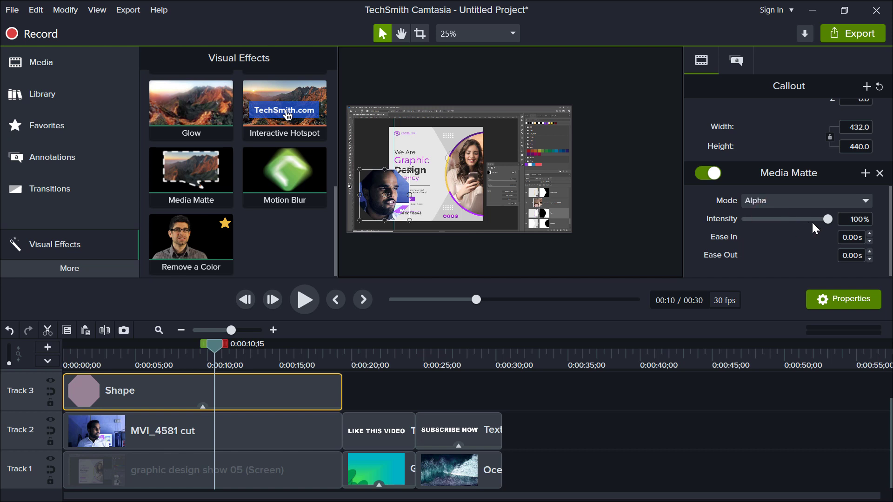
{"action": "mouse_move", "coordinate": [827, 220]}
{"action": "left_mouse_down"}
{"action": "mouse_move", "coordinate": [800, 220]}
{"action": "mouse_move", "coordinate": [827, 220]}
{"action": "left_mouse_up"}
Scale the MVI_4581 cut clip to about 1,067 by 600 and position it behind the octagon, about X -583, Y -220.
{"action": "left_click", "coordinate": [160, 428]}
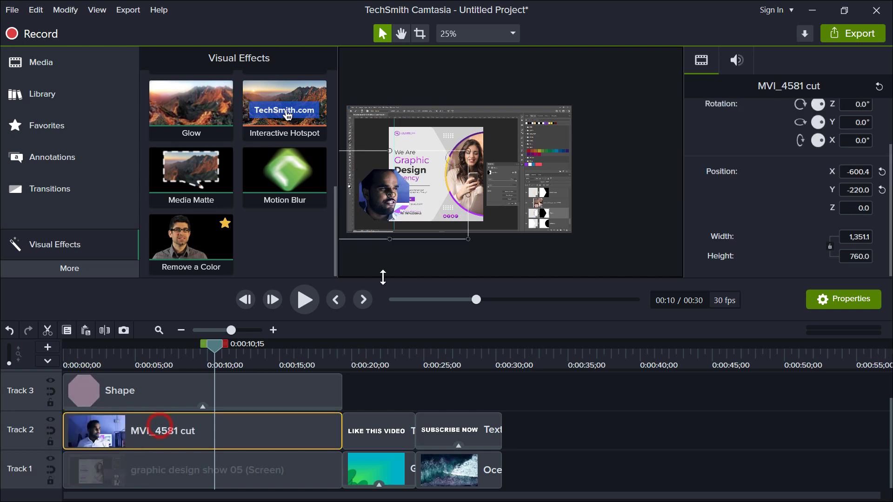
{"action": "left_click_drag", "start_coordinate": [468, 239], "coordinate": [435, 221]}
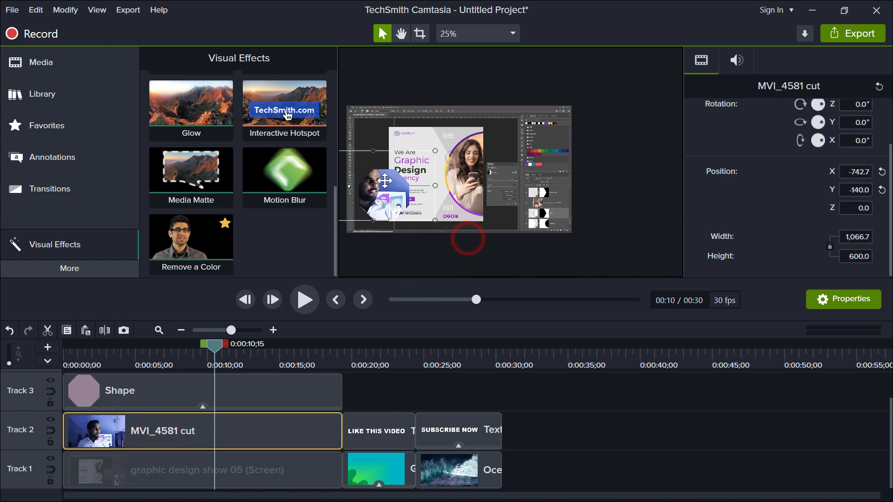
{"action": "left_click_drag", "start_coordinate": [371, 186], "coordinate": [394, 193]}
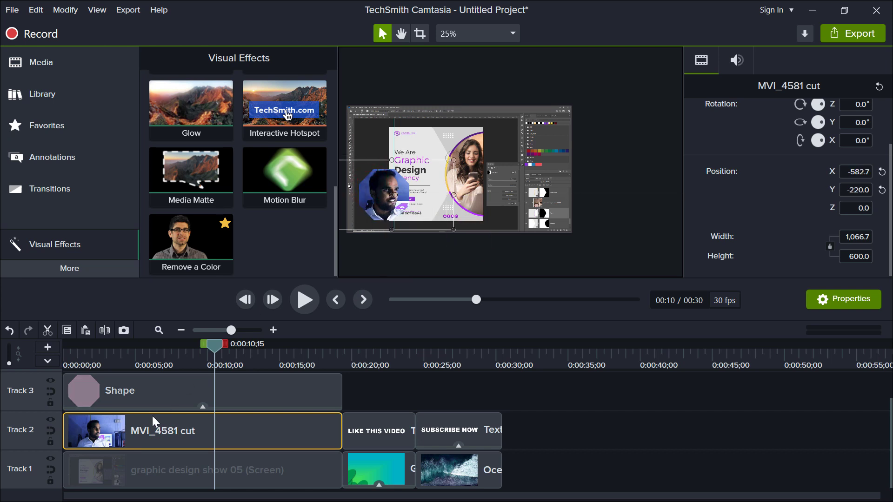
Play the timeline from the start to preview the octagon-masked webcam, with the canvas enlarged to 36%.
{"action": "left_click_drag", "start_coordinate": [160, 360], "coordinate": [63, 359]}
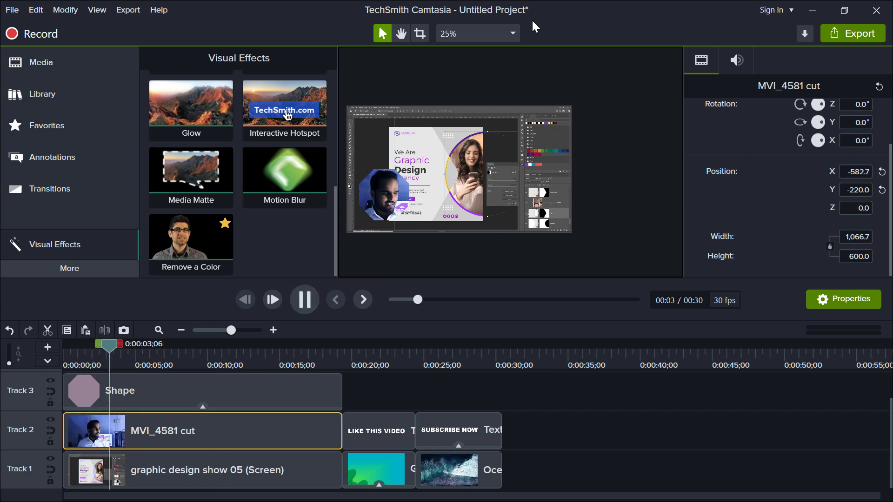
{"action": "left_click", "coordinate": [477, 35]}
{"action": "left_click", "coordinate": [469, 52]}
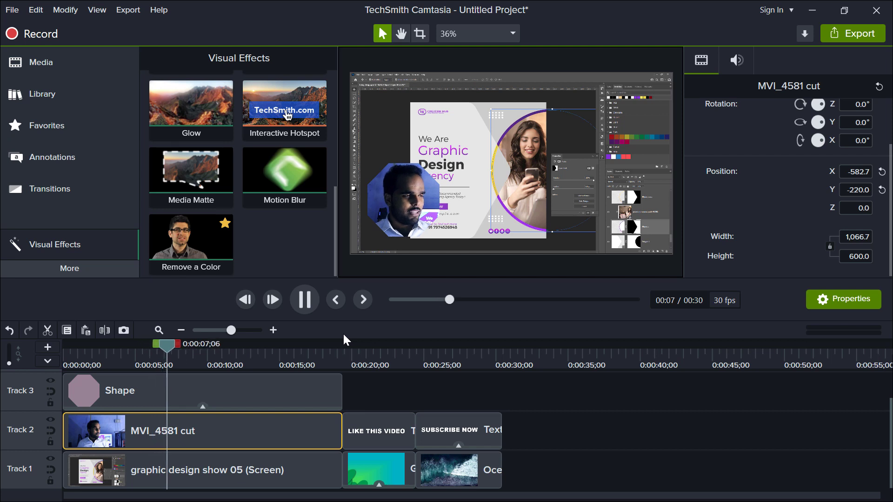
{"action": "key", "text": "space"}
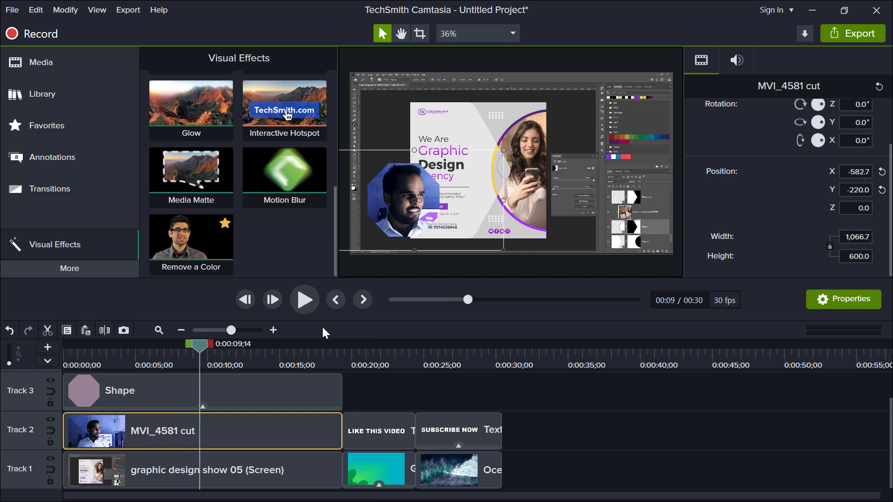
Preview the LIKE THIS VIDEO text over the Geometric - 81652 background from about 0:00:19;08.
{"action": "left_click_drag", "start_coordinate": [373, 353], "coordinate": [340, 362]}
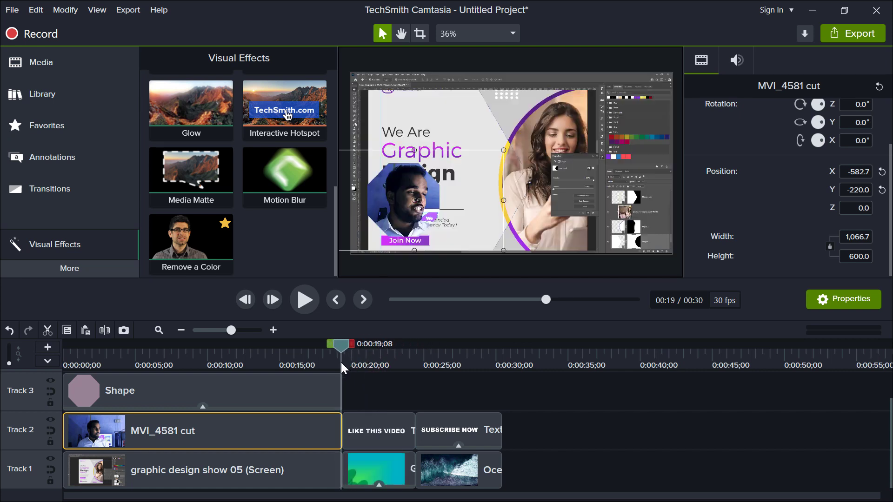
{"action": "left_click", "coordinate": [369, 419]}
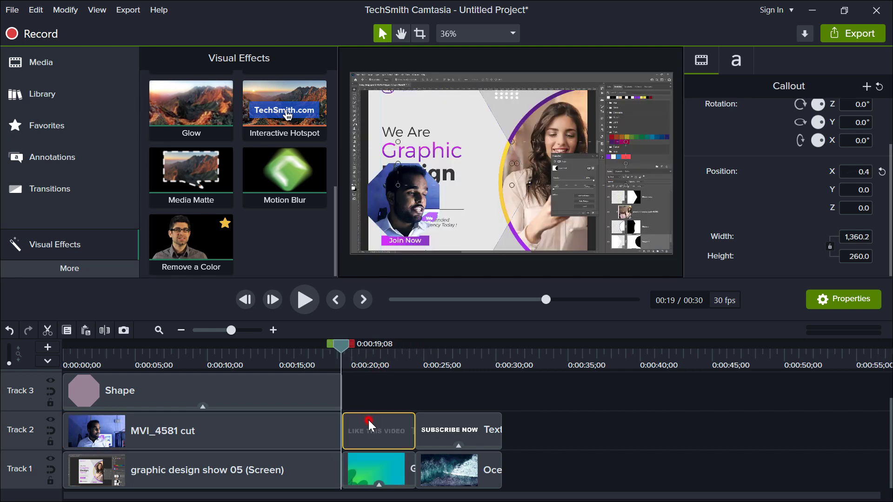
{"action": "left_click", "coordinate": [386, 462]}
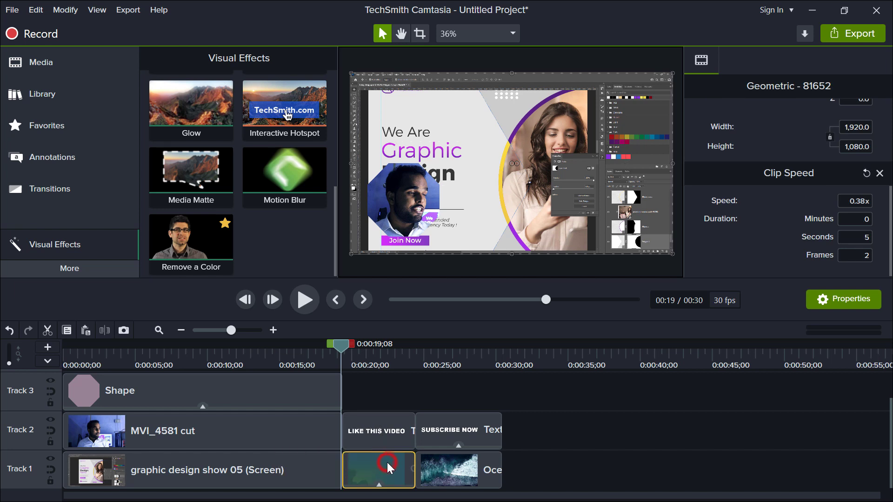
{"action": "left_click", "coordinate": [308, 298]}
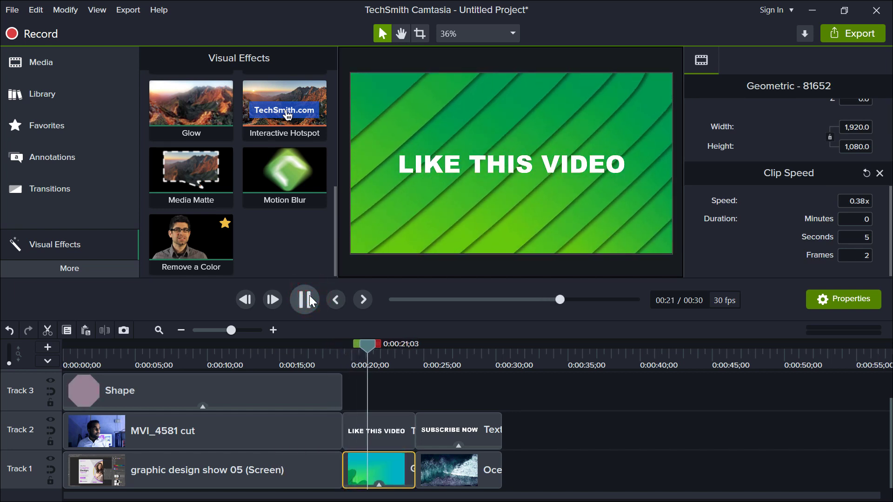
{"action": "left_click", "coordinate": [309, 295]}
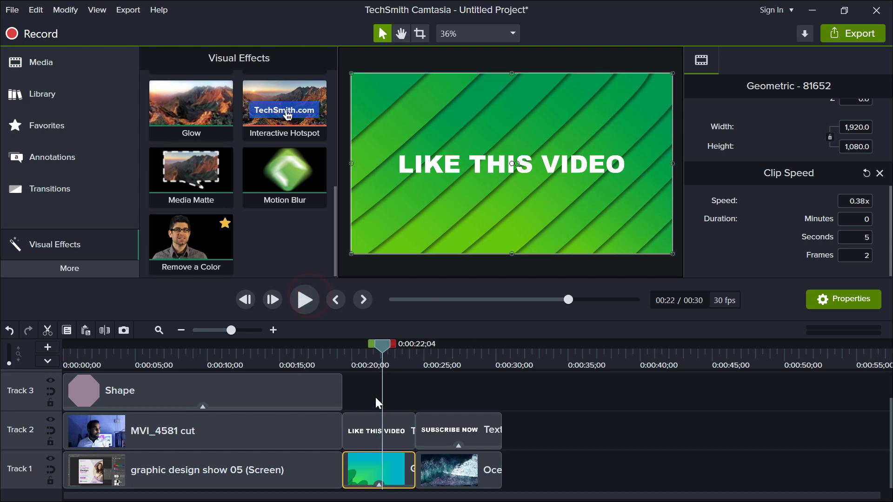
Apply the Media Matte effect to the LIKE THIS VIDEO text on Track 2 and play the section back.
{"action": "left_click", "coordinate": [382, 428]}
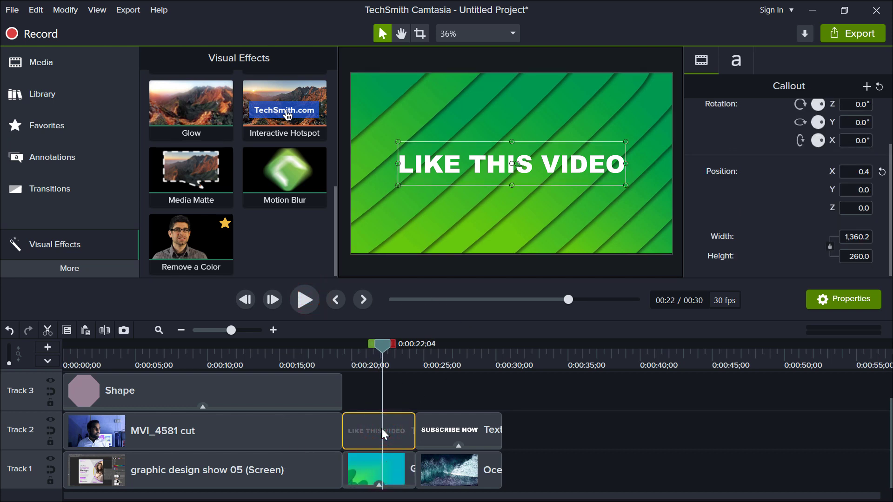
{"action": "left_click_drag", "start_coordinate": [204, 186], "coordinate": [376, 432]}
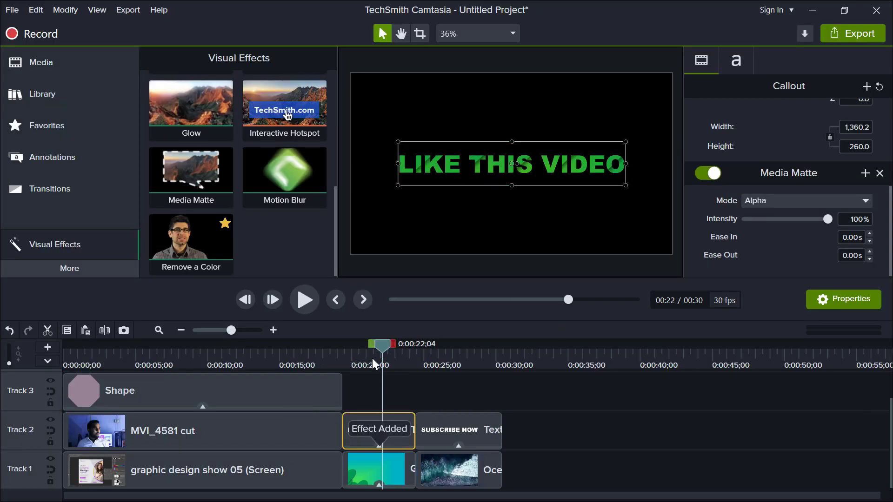
{"action": "left_click_drag", "start_coordinate": [372, 360], "coordinate": [341, 367]}
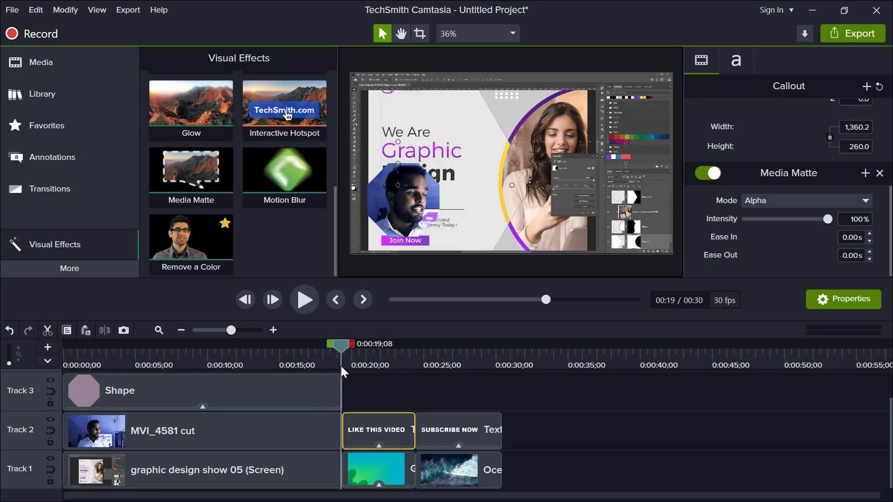
{"action": "key", "text": "space"}
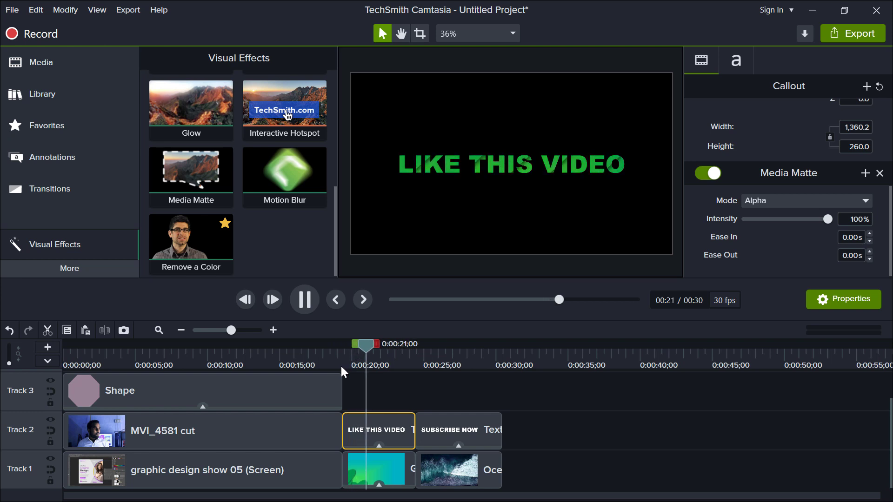
{"action": "key", "text": "space"}
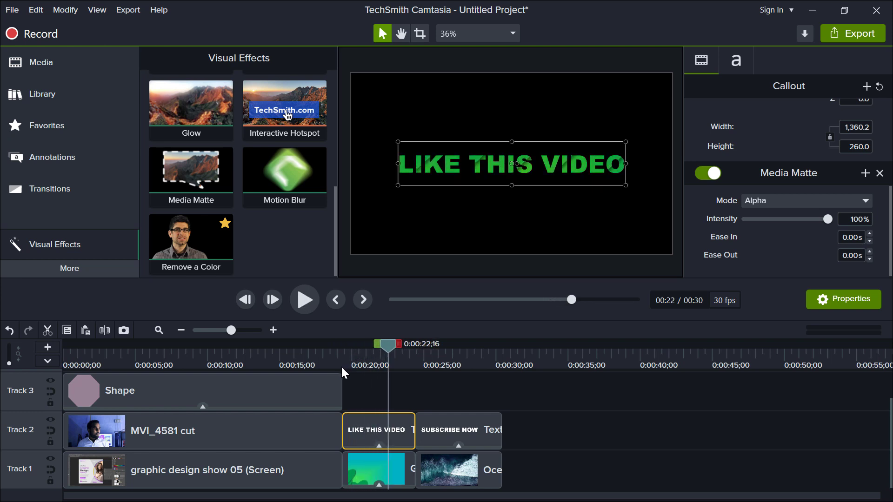
Try a Media Matte intensity of 94% on the LIKE THIS VIDEO text, play it back, and raise the intensity back to full.
{"action": "left_click_drag", "start_coordinate": [821, 219], "coordinate": [822, 217]}
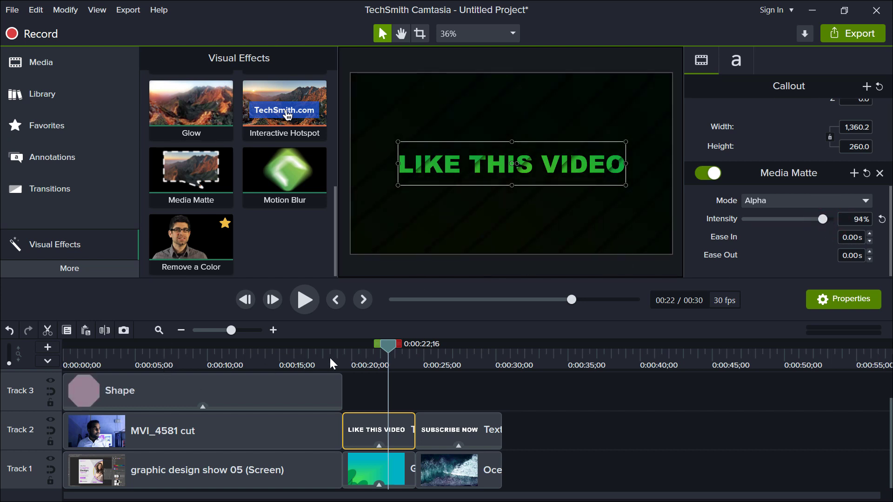
{"action": "left_click_drag", "start_coordinate": [346, 359], "coordinate": [335, 354]}
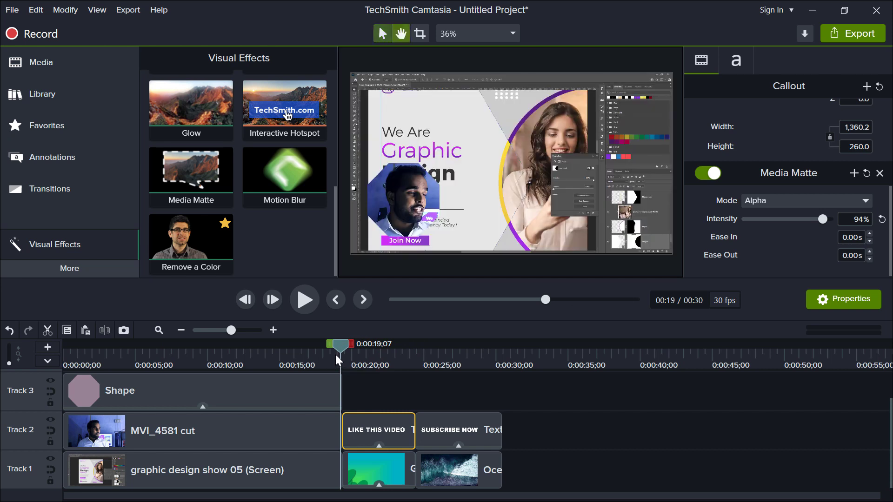
{"action": "key", "text": "space"}
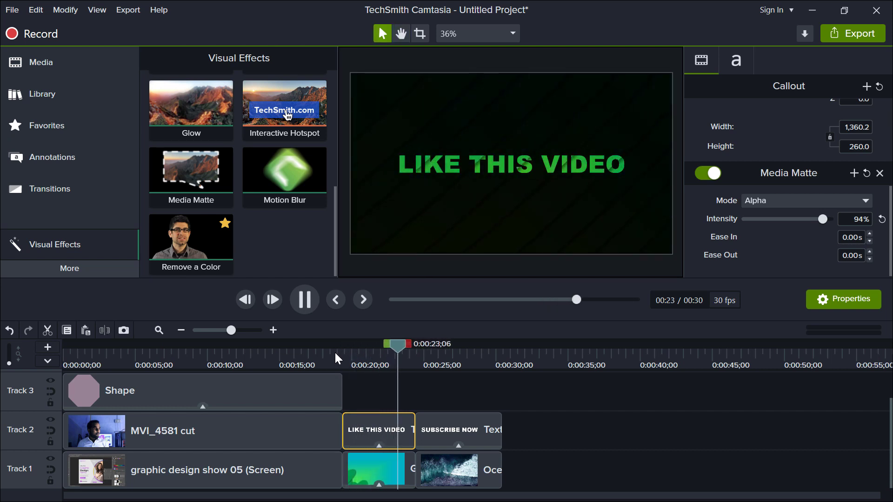
{"action": "key", "text": "space"}
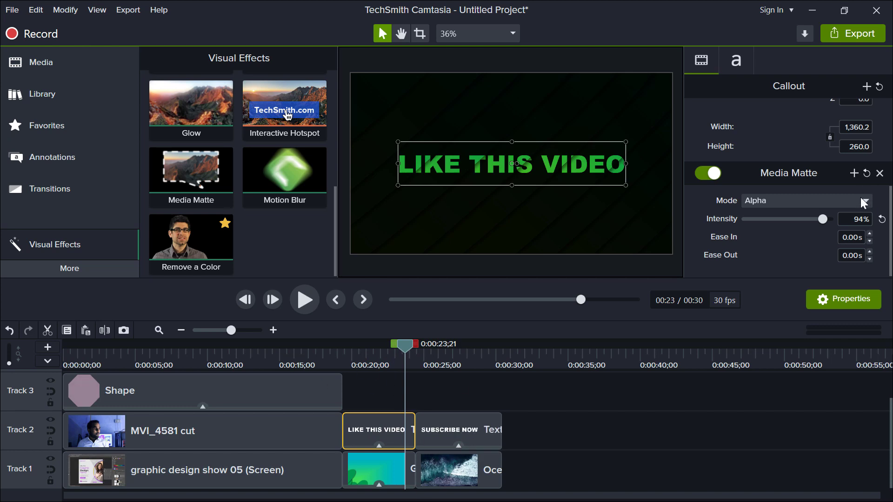
{"action": "left_click_drag", "start_coordinate": [822, 219], "coordinate": [840, 215]}
Apply the Media Matte effect to the SUBSCRIBE NOW text on Track 2 and play the section back.
{"action": "left_click", "coordinate": [440, 360]}
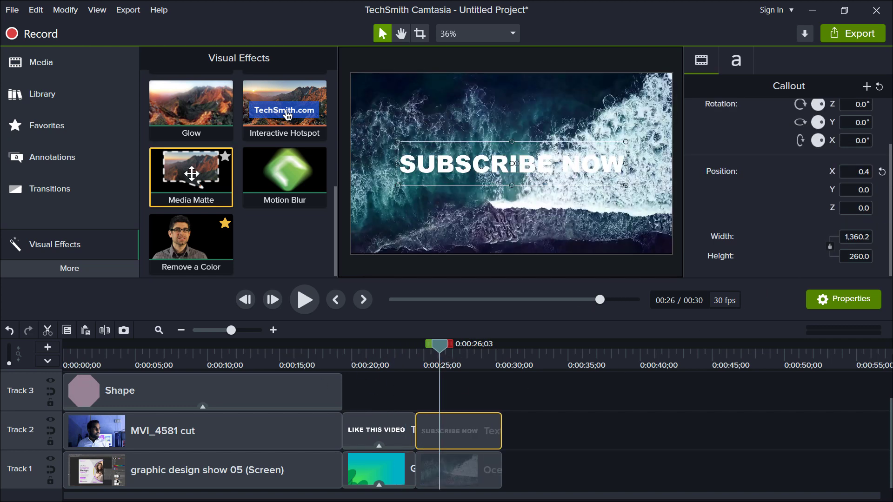
{"action": "left_click_drag", "start_coordinate": [191, 169], "coordinate": [462, 428]}
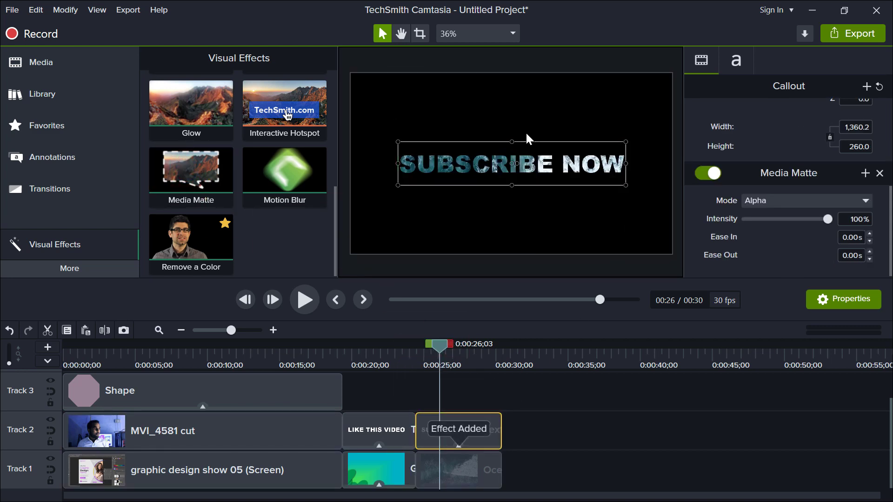
{"action": "left_click_drag", "start_coordinate": [439, 359], "coordinate": [420, 357]}
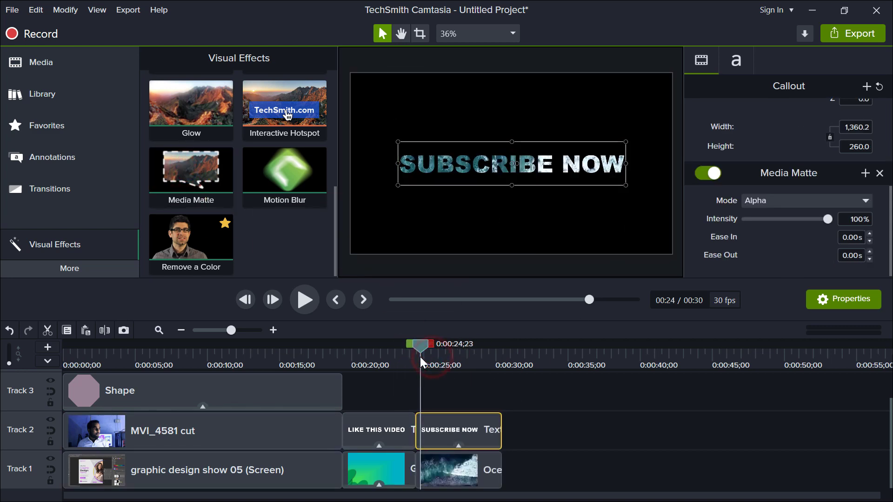
{"action": "key", "text": "space"}
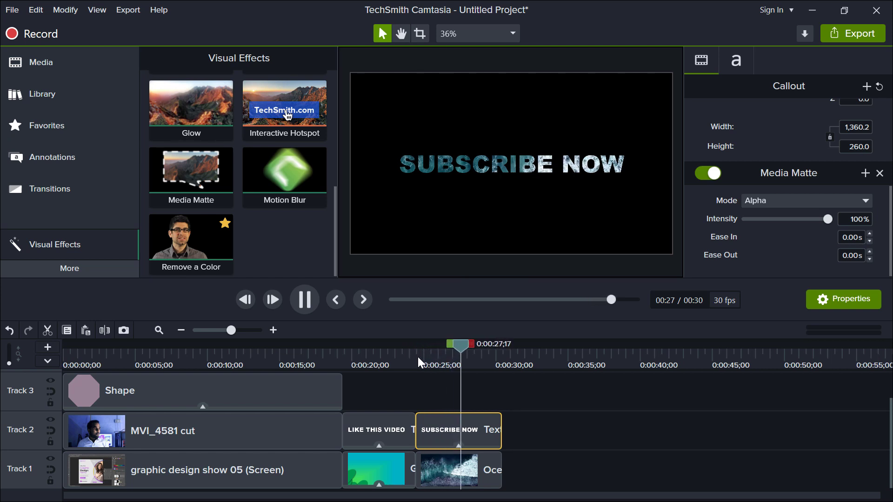
{"action": "key", "text": "space"}
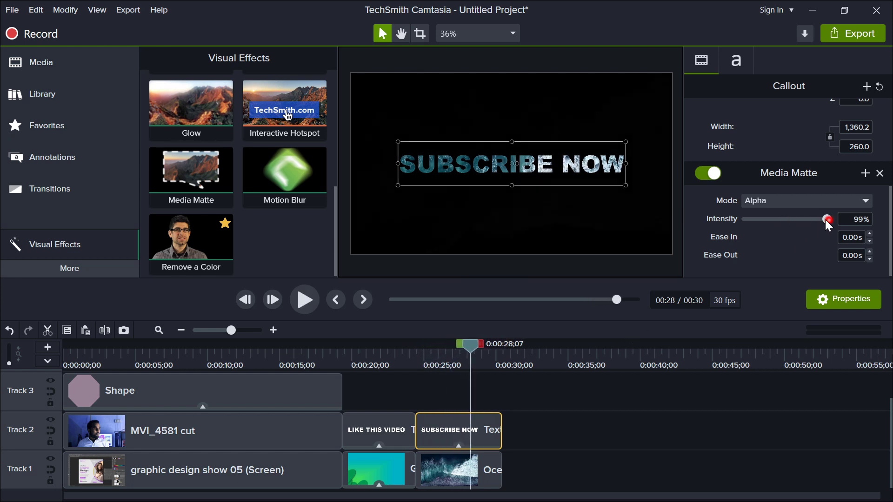
Set the SUBSCRIBE NOW text's Media Matte intensity to 85% and play the matted text clips back.
{"action": "left_click_drag", "start_coordinate": [825, 219], "coordinate": [817, 219]}
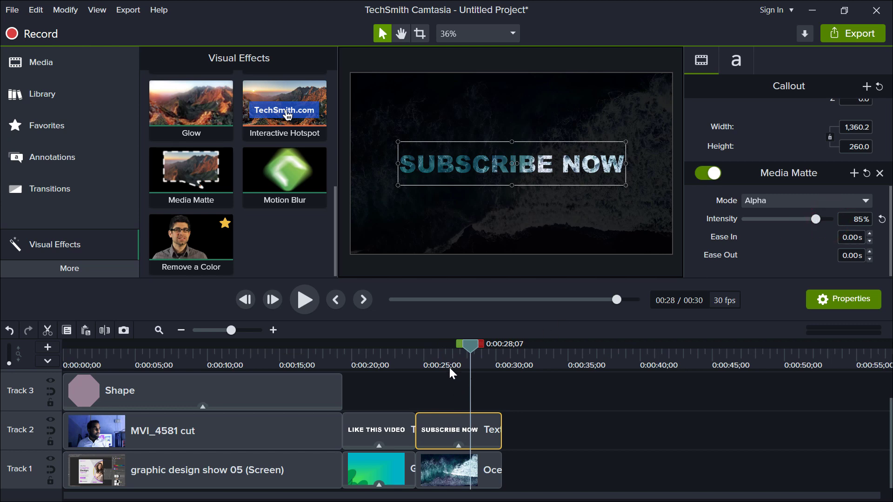
{"action": "left_click_drag", "start_coordinate": [450, 361], "coordinate": [388, 365]}
{"action": "key", "text": "space"}
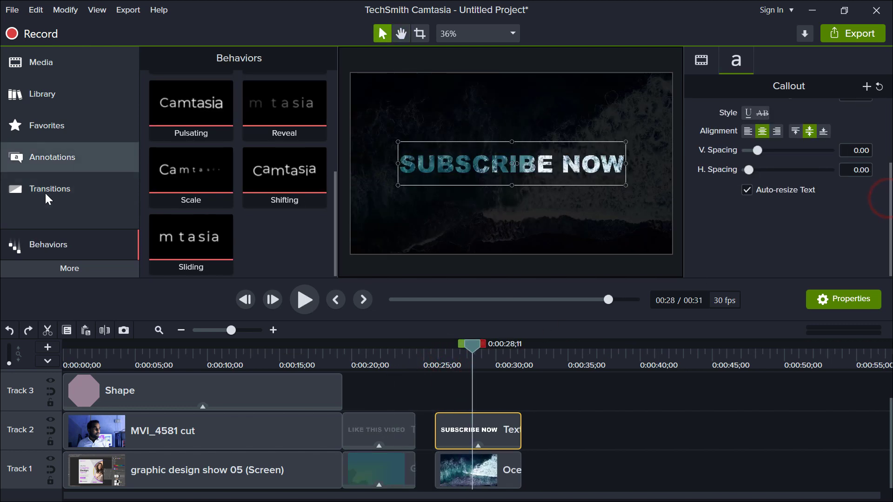
Apply the Pulsating behavior to the SUBSCRIBE NOW text on Track 2 and return the playhead to about 0:00:25;06 before it.
{"action": "left_click_drag", "start_coordinate": [201, 90], "coordinate": [483, 437]}
{"action": "left_click", "coordinate": [426, 356]}
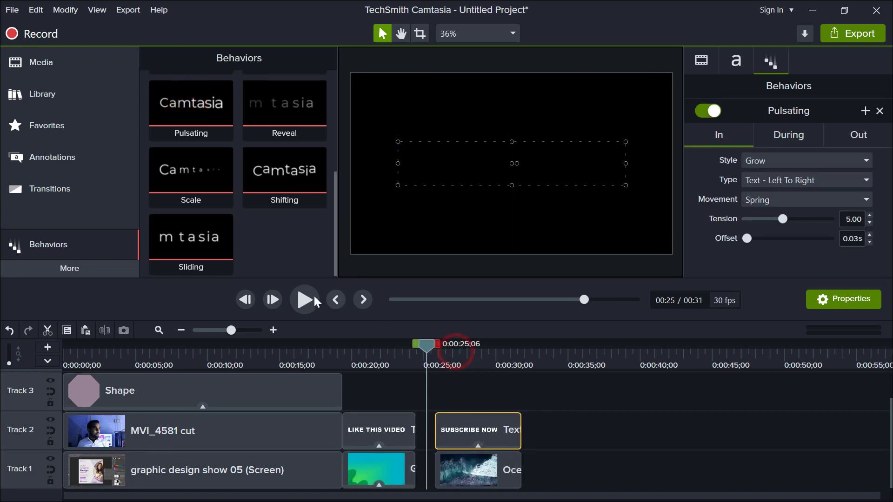
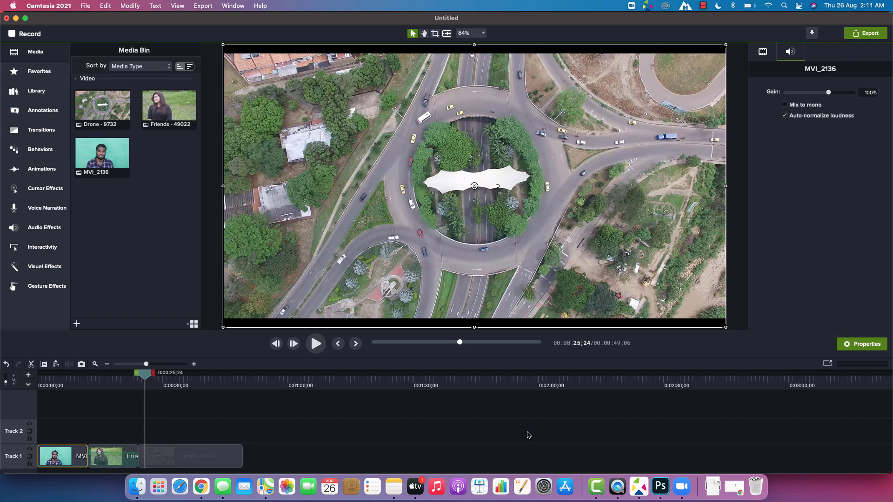
In the Camtasia 2021 project, apply the Color LUT visual effect to the MVI_2136 clip on Track 1 near 0:00:06;20.
{"action": "left_click", "coordinate": [64, 376]}
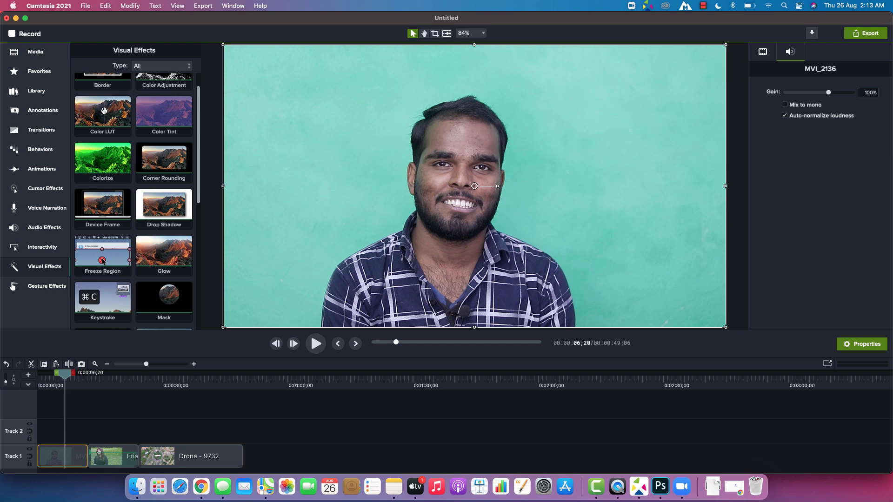
{"action": "left_click_drag", "start_coordinate": [99, 106], "coordinate": [61, 449]}
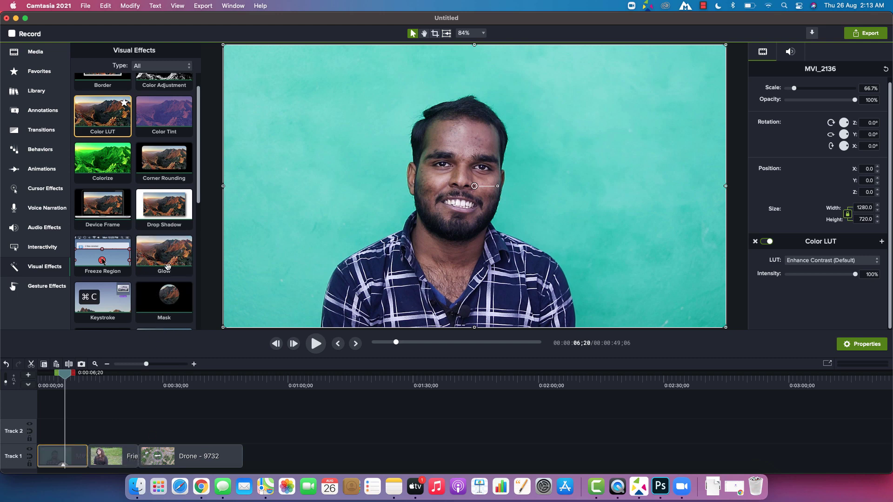
Apply the Color LUT visual effect to the Friends - 49022 and Drone - 9732 clips on Track 1.
{"action": "left_click_drag", "start_coordinate": [102, 112], "coordinate": [112, 458]}
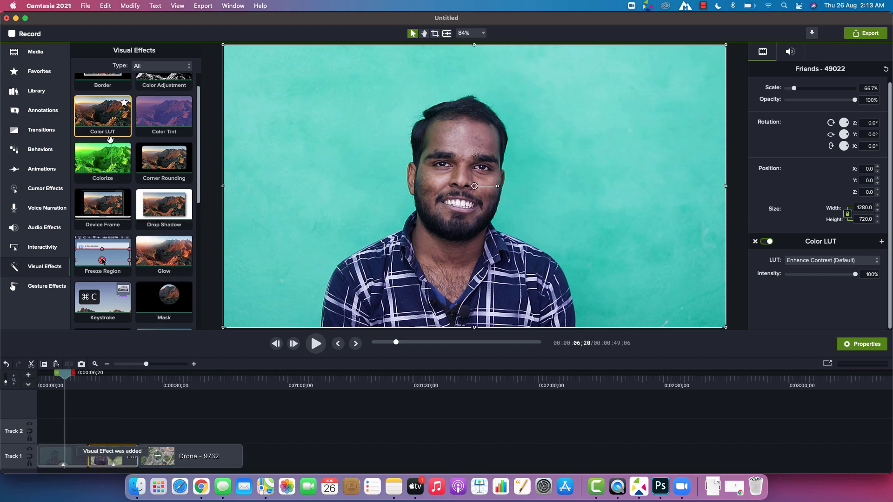
{"action": "left_click_drag", "start_coordinate": [197, 411], "coordinate": [185, 454]}
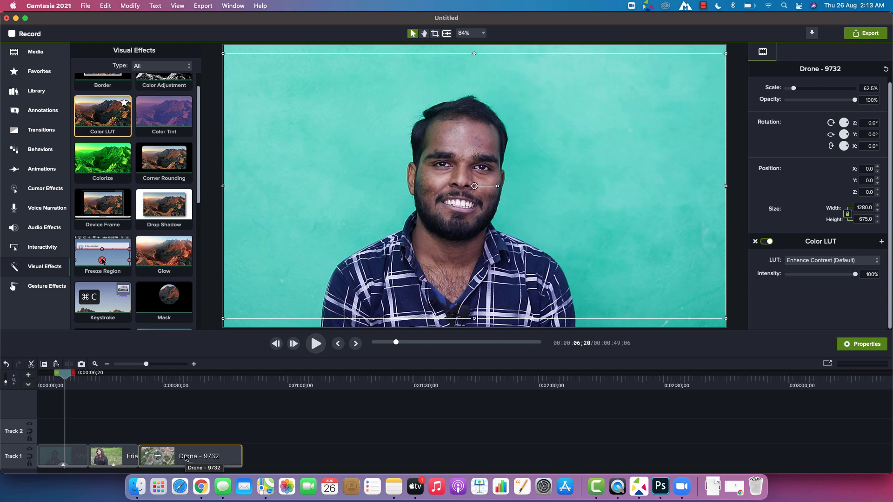
Import the ME.CUBE file from the Downloads folder as the Color LUT of the MVI_2136 clip.
{"action": "left_click", "coordinate": [67, 455]}
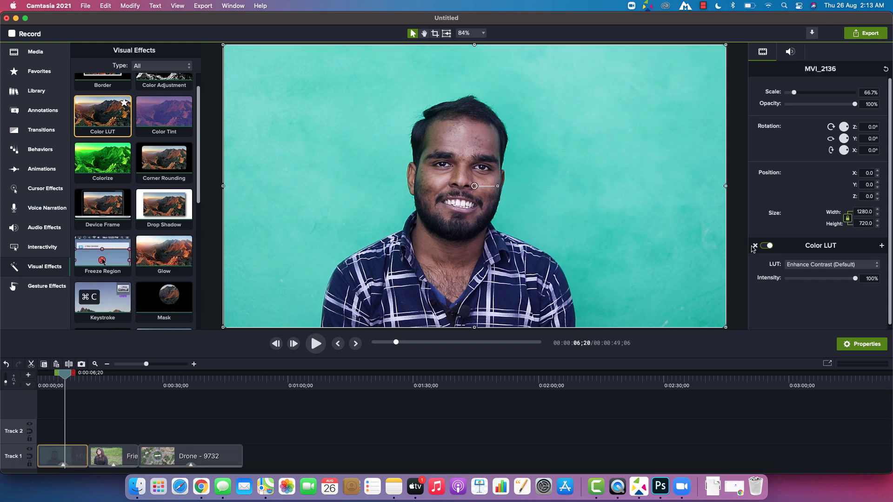
{"action": "left_click", "coordinate": [818, 269]}
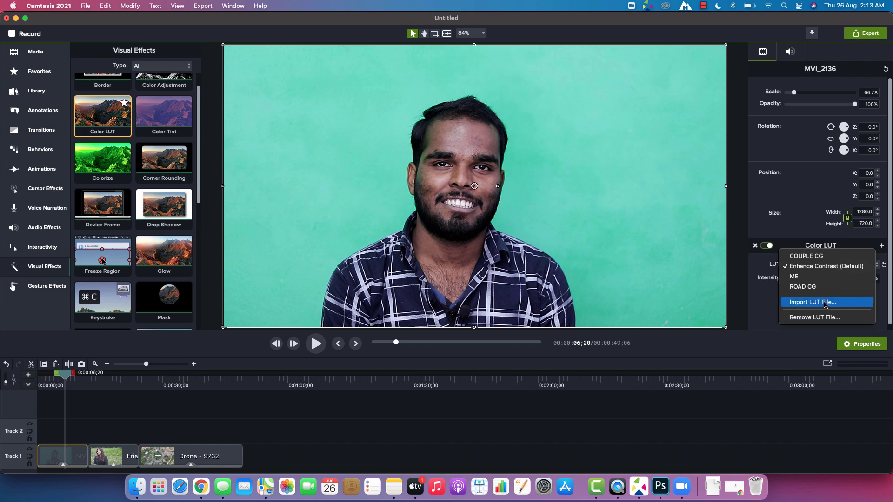
{"action": "left_click", "coordinate": [824, 303]}
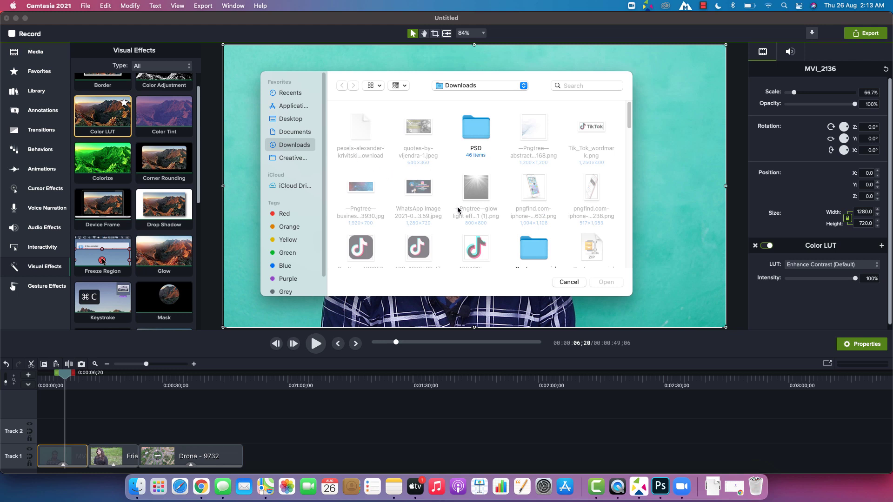
{"action": "scroll", "coordinate": [458, 210], "scroll_direction": "down", "scroll_amount": 3}
{"action": "scroll", "coordinate": [457, 210], "scroll_direction": "down", "scroll_amount": 3}
{"action": "left_click", "coordinate": [427, 168]}
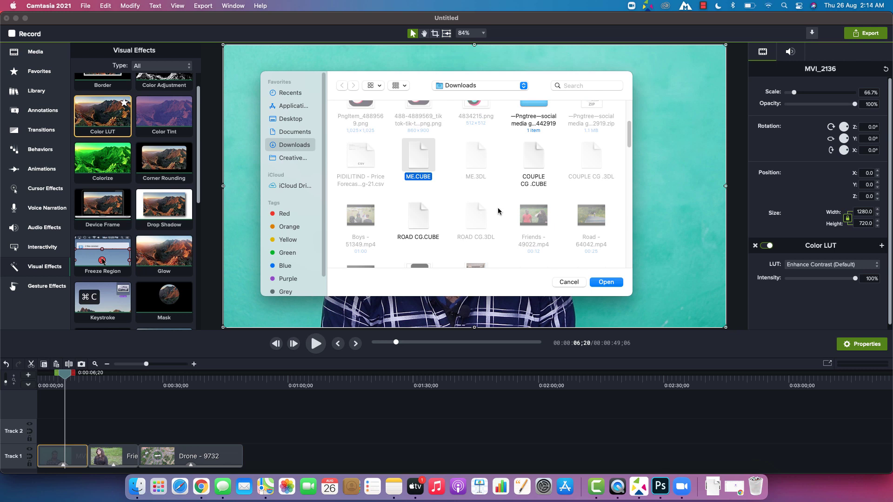
{"action": "left_click", "coordinate": [613, 284]}
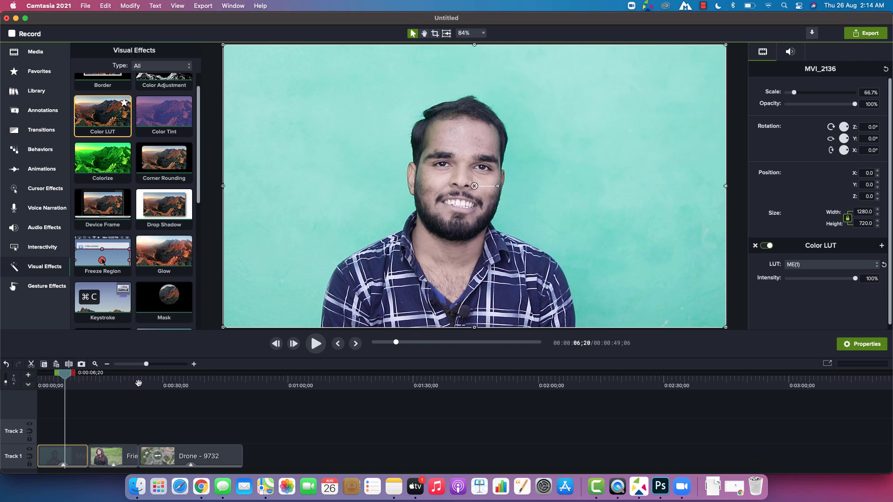
Move the playhead to about 0:00:15;23 over the Friends - 49022 clip and open the Color LUT file choices.
{"action": "left_click", "coordinate": [107, 387]}
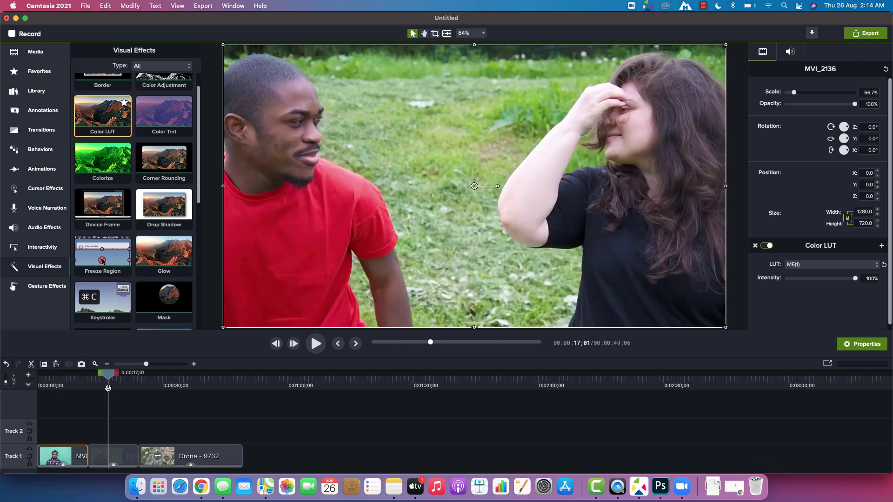
{"action": "left_click_drag", "start_coordinate": [107, 386], "coordinate": [101, 387]}
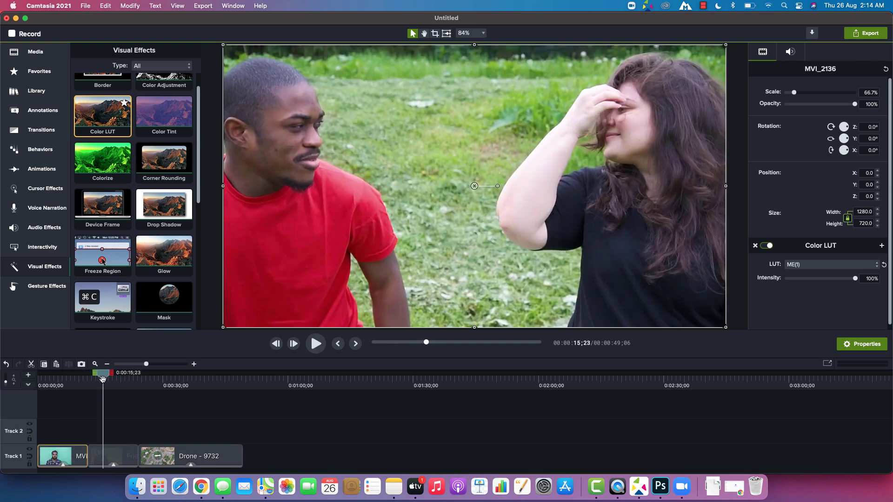
{"action": "left_click", "coordinate": [807, 265]}
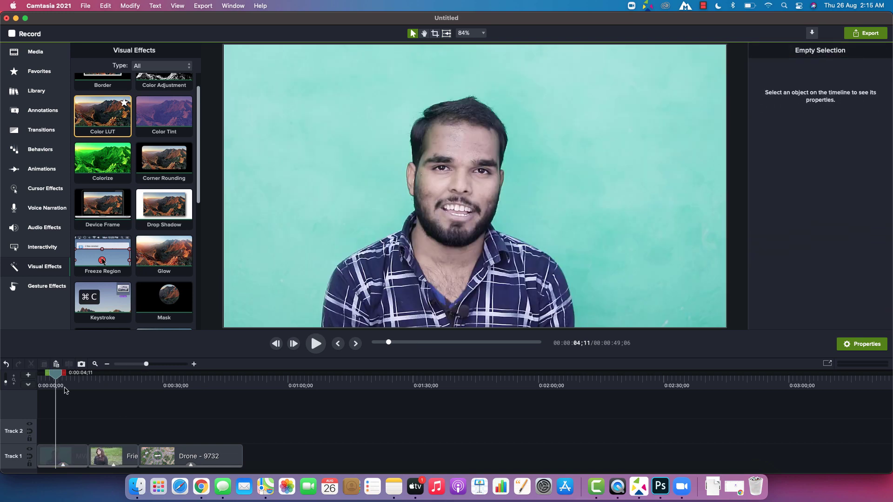
Play the MVI_2136 clip back from near the start of the timeline and toggle the Color LUT effect to compare the grade.
{"action": "left_click", "coordinate": [57, 384]}
{"action": "mouse_move", "coordinate": [57, 384]}
{"action": "left_mouse_down"}
{"action": "mouse_move", "coordinate": [210, 390]}
{"action": "mouse_move", "coordinate": [44, 386]}
{"action": "left_mouse_up"}
{"action": "left_click", "coordinate": [69, 460]}
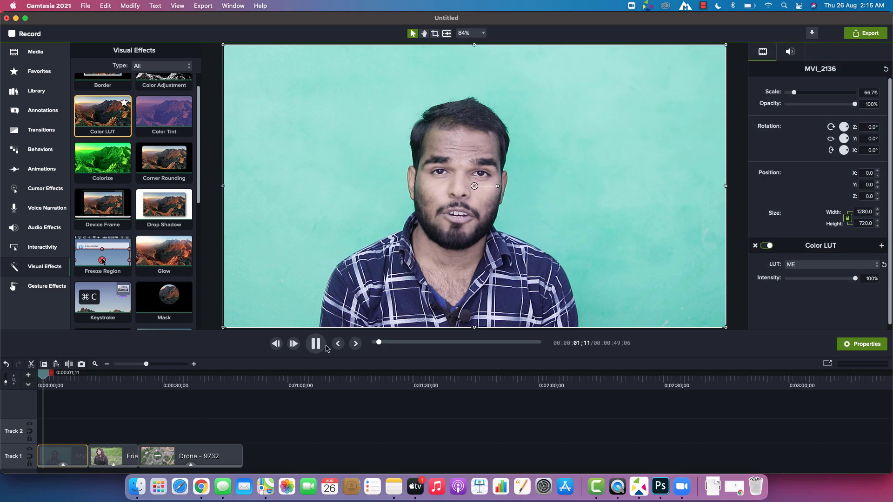
{"action": "left_click", "coordinate": [769, 246]}
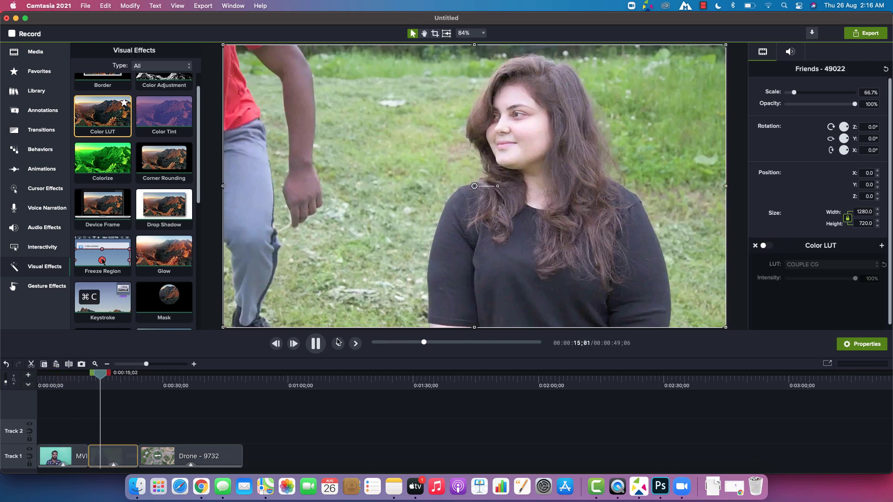
Toggle the Friends - 49022 clip's COUPLE CG Color LUT on and off repeatedly during playback, ending disabled, and pause at about 0:00:26;17.
{"action": "left_click", "coordinate": [765, 245]}
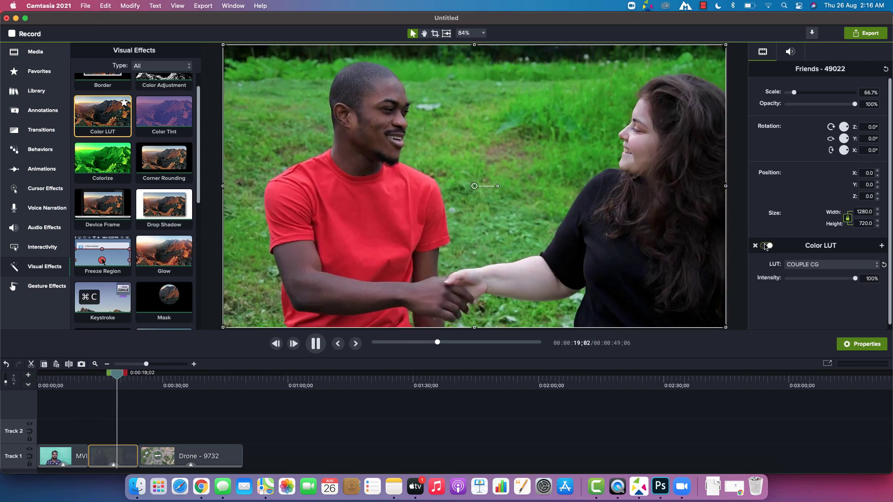
{"action": "left_click", "coordinate": [766, 246]}
{"action": "left_click", "coordinate": [767, 246]}
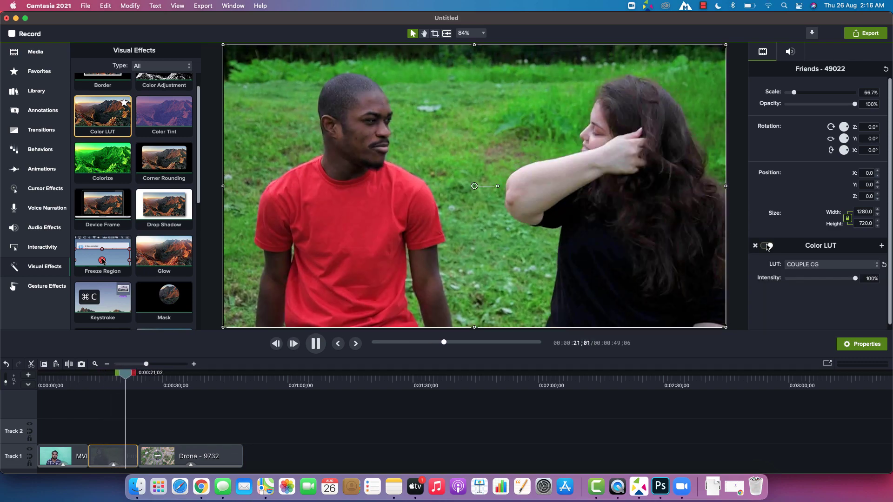
{"action": "left_click", "coordinate": [766, 247]}
{"action": "left_click", "coordinate": [766, 246]}
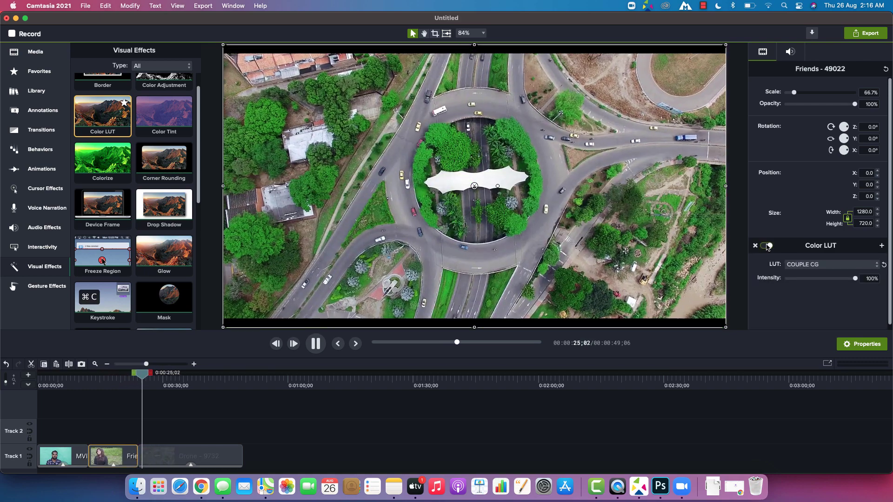
{"action": "left_click", "coordinate": [766, 246]}
{"action": "key", "text": "space"}
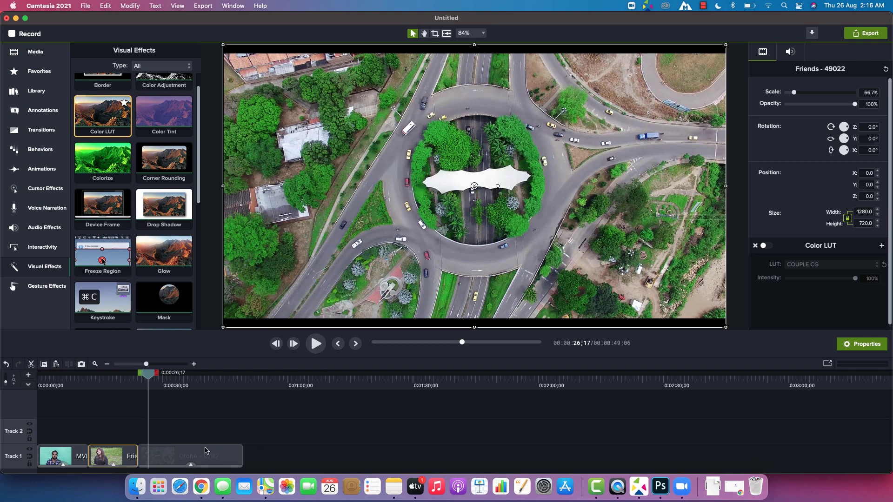
Compare the Drone - 9732 clip with its ROAD CG Color LUT off and on, then play the graded clip back.
{"action": "left_click", "coordinate": [206, 450]}
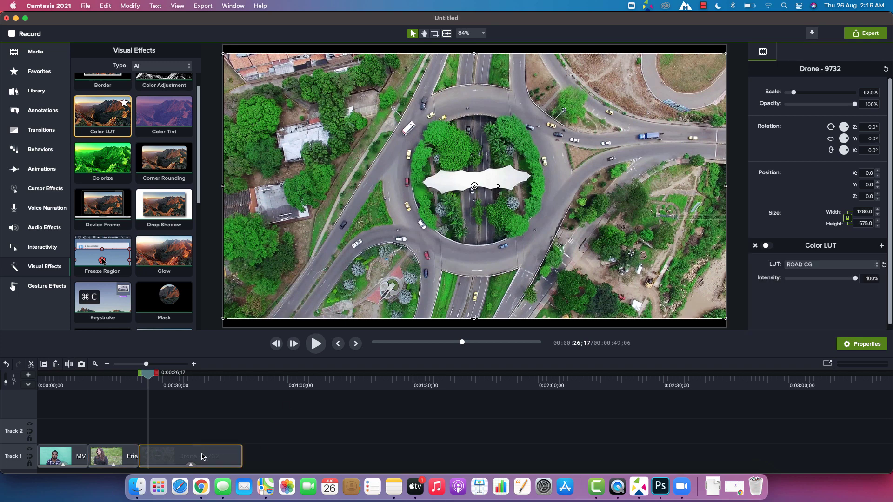
{"action": "left_click", "coordinate": [767, 247]}
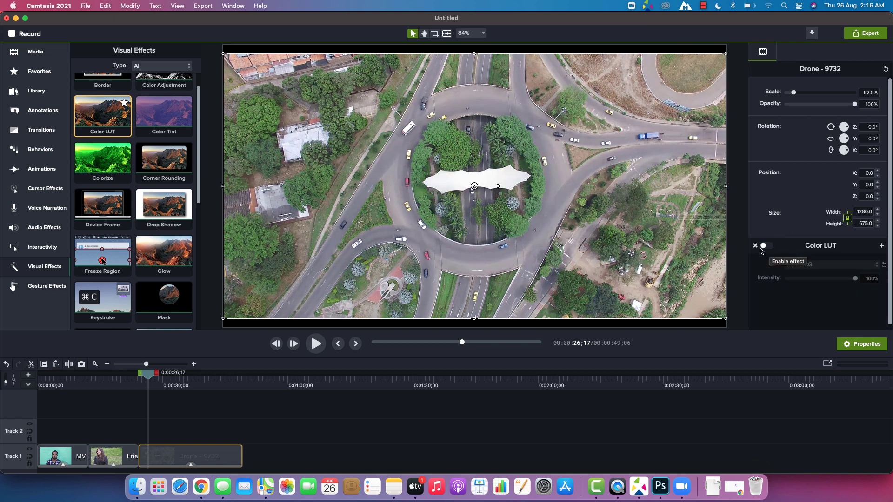
{"action": "left_click", "coordinate": [768, 247]}
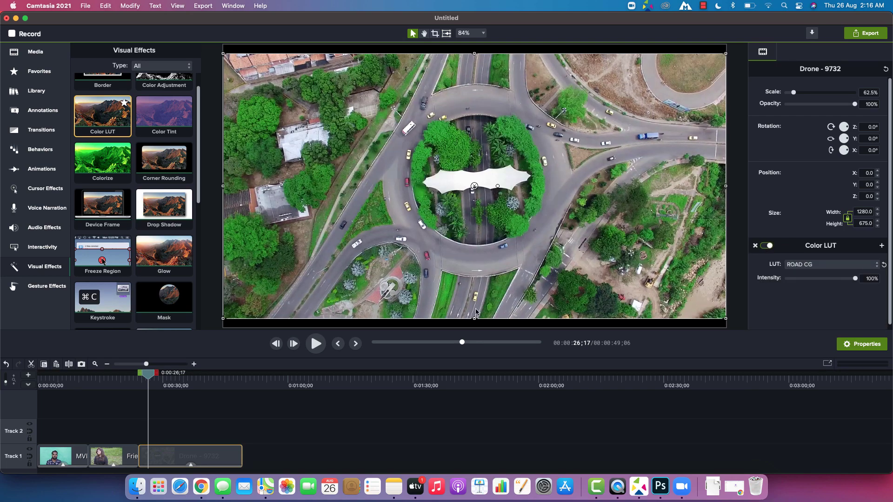
{"action": "left_click", "coordinate": [315, 353]}
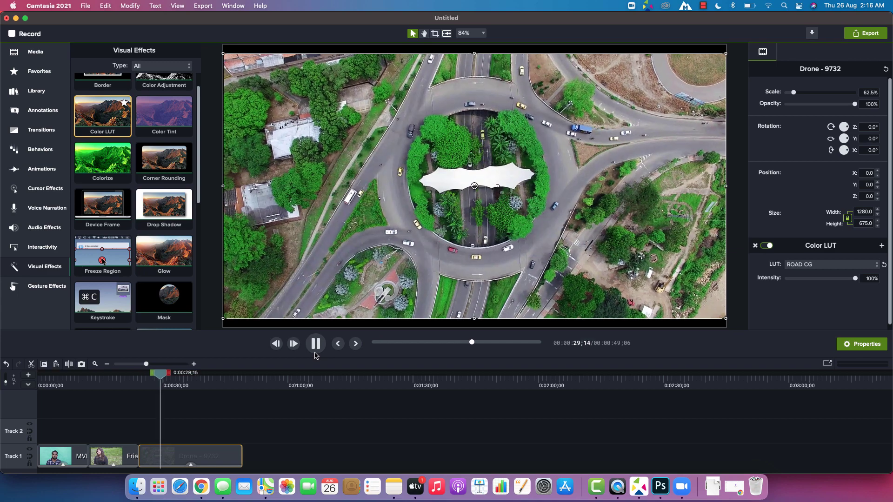
{"action": "left_click", "coordinate": [315, 356]}
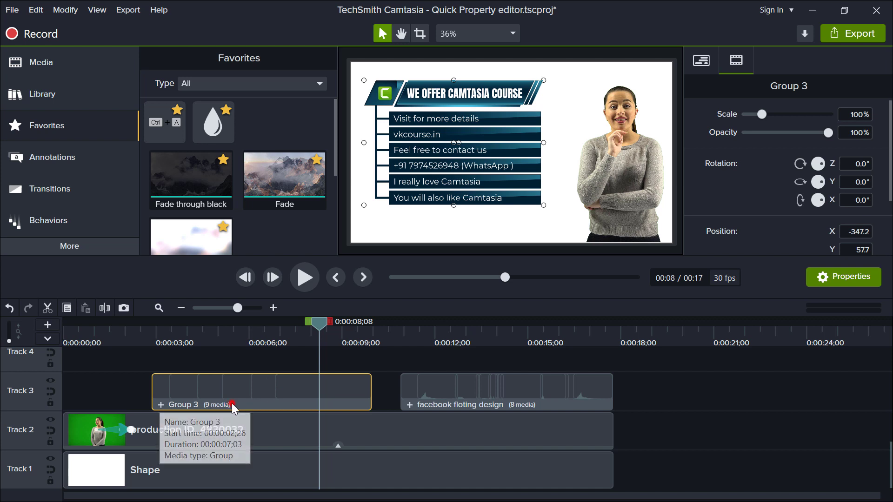
In the Quick Property editor project, open Group 3 on Track 3, examine its nested Option groups, and close it to return to the main timeline.
{"action": "left_click", "coordinate": [231, 403]}
{"action": "left_click", "coordinate": [161, 404]}
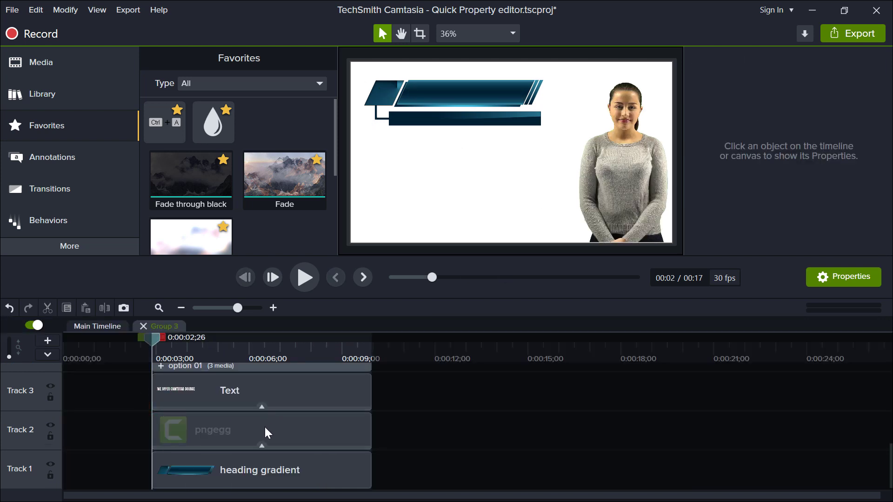
{"action": "scroll", "coordinate": [260, 431], "scroll_direction": "up", "scroll_amount": 6}
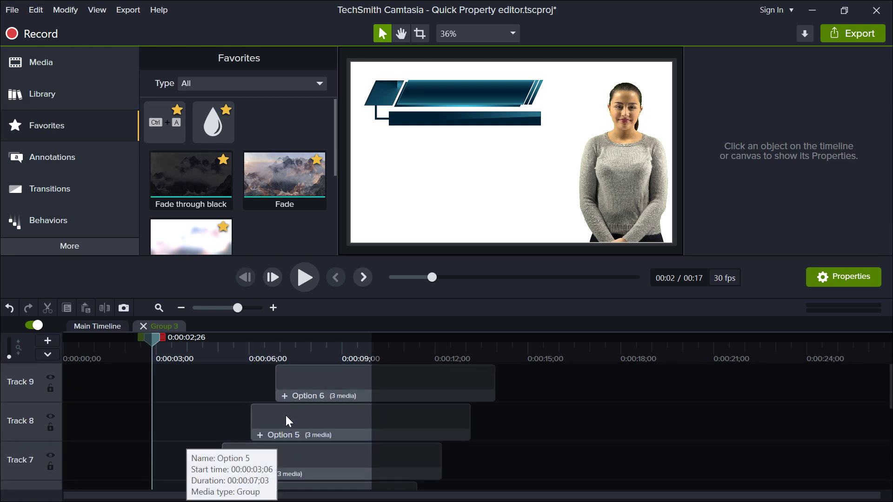
{"action": "left_click", "coordinate": [331, 376]}
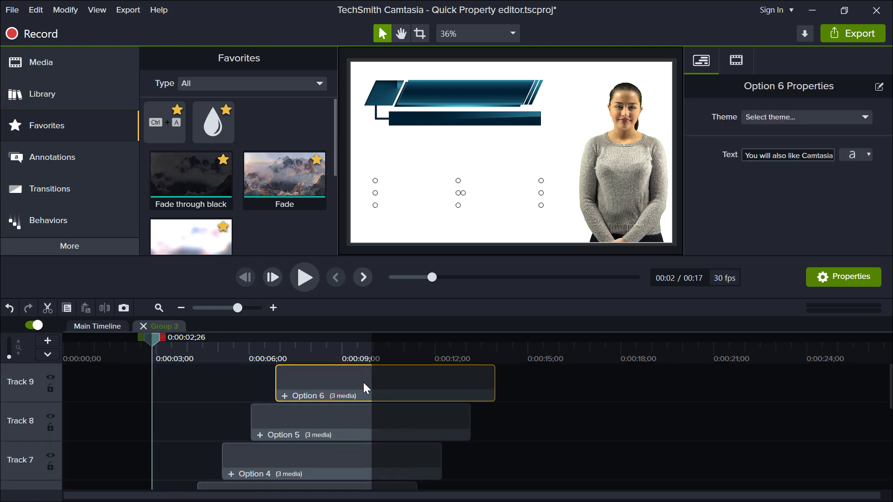
{"action": "left_click", "coordinate": [314, 413]}
{"action": "scroll", "coordinate": [288, 409], "scroll_direction": "down", "scroll_amount": 6}
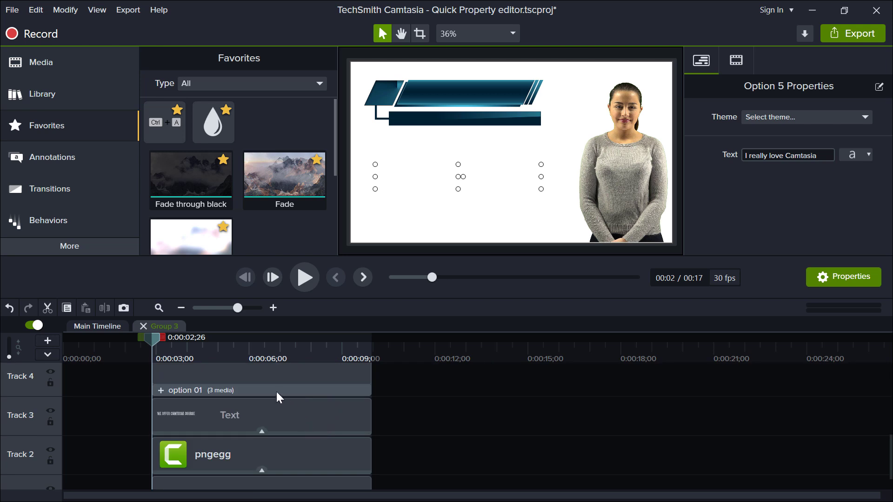
{"action": "scroll", "coordinate": [258, 430], "scroll_direction": "up", "scroll_amount": 5}
{"action": "scroll", "coordinate": [241, 405], "scroll_direction": "up", "scroll_amount": 1}
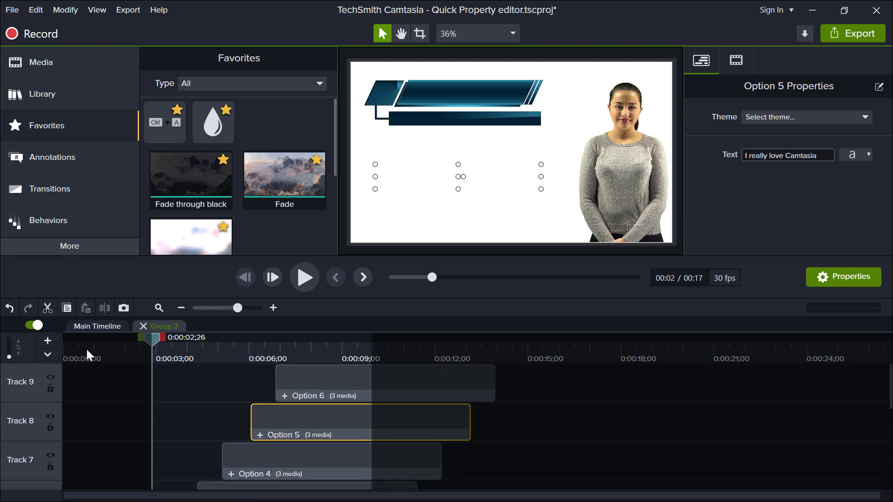
{"action": "left_click", "coordinate": [100, 328]}
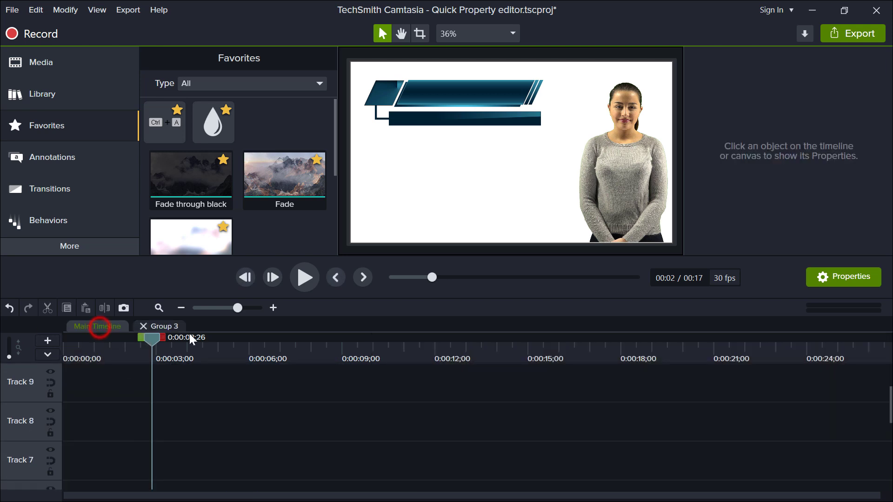
{"action": "left_click", "coordinate": [143, 327]}
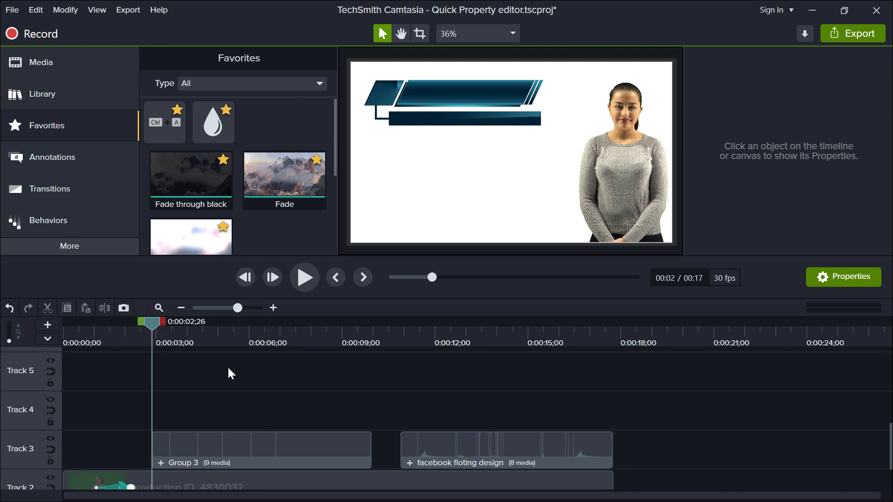
Move the playhead to about 0:00:06;07 and examine Group 3's editable text properties and its visual properties.
{"action": "left_click_drag", "start_coordinate": [190, 328], "coordinate": [257, 333]}
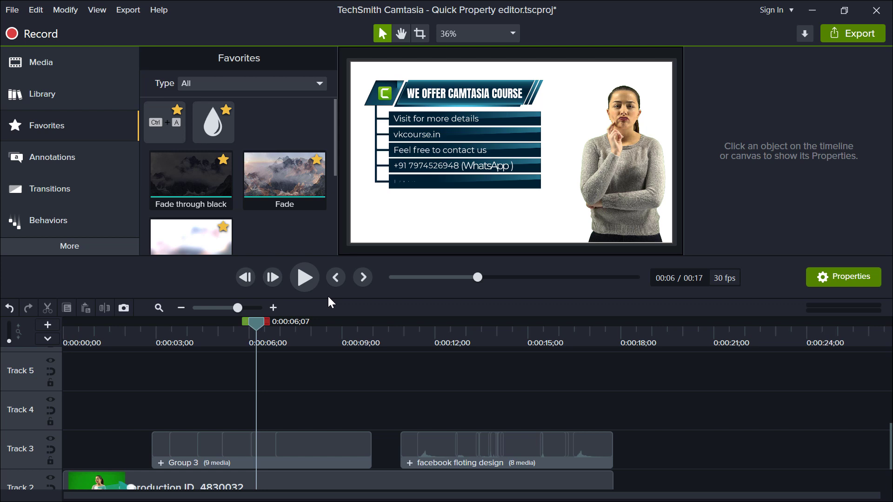
{"action": "left_click", "coordinate": [255, 442]}
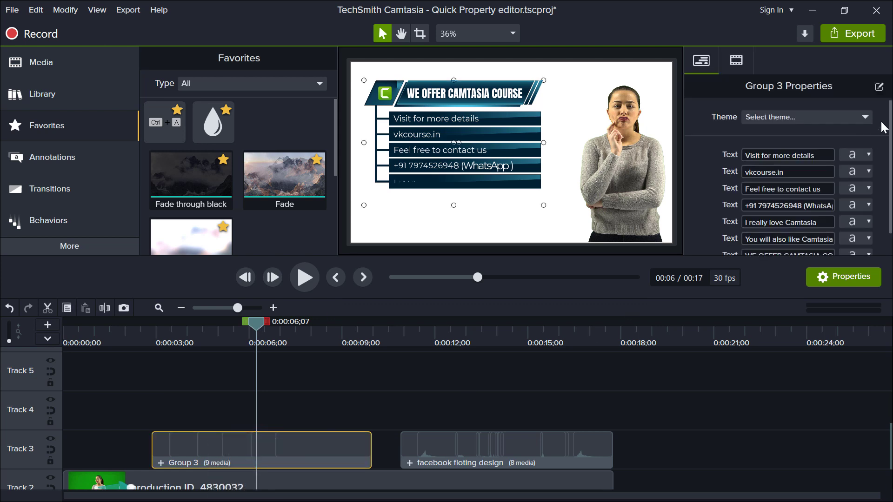
{"action": "left_click_drag", "start_coordinate": [888, 109], "coordinate": [889, 126]}
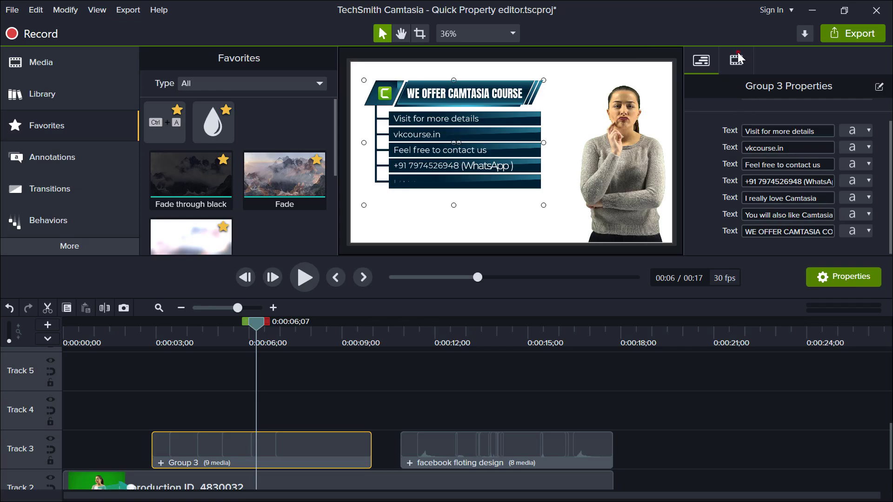
{"action": "left_click", "coordinate": [738, 57]}
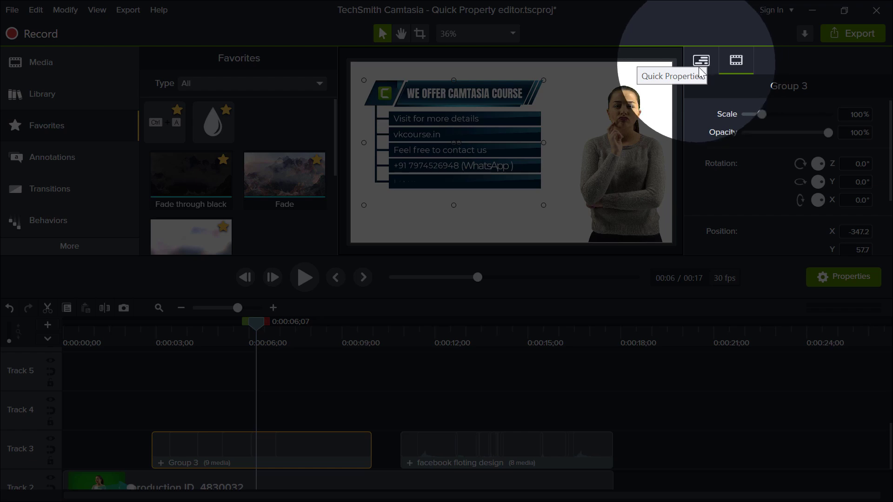
In Group 3's quick properties, replace the heading text with "Kya aap hamara course lenge".
{"action": "left_click", "coordinate": [705, 64]}
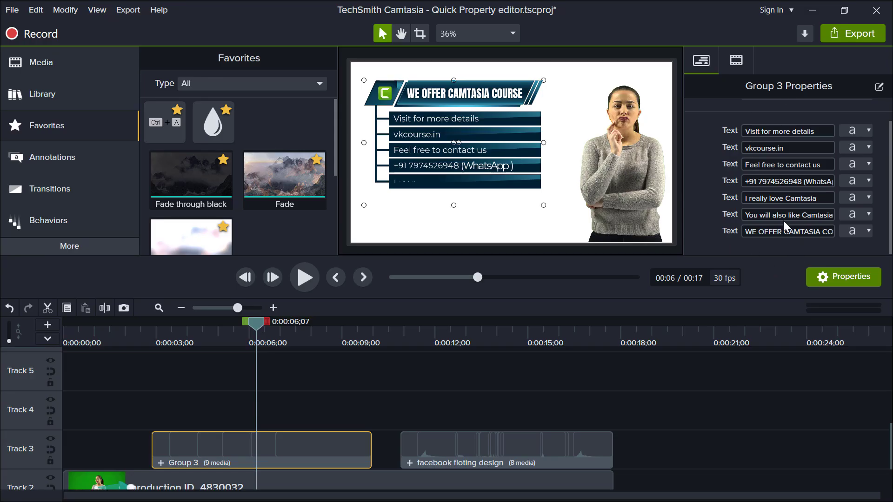
{"action": "left_click", "coordinate": [743, 230]}
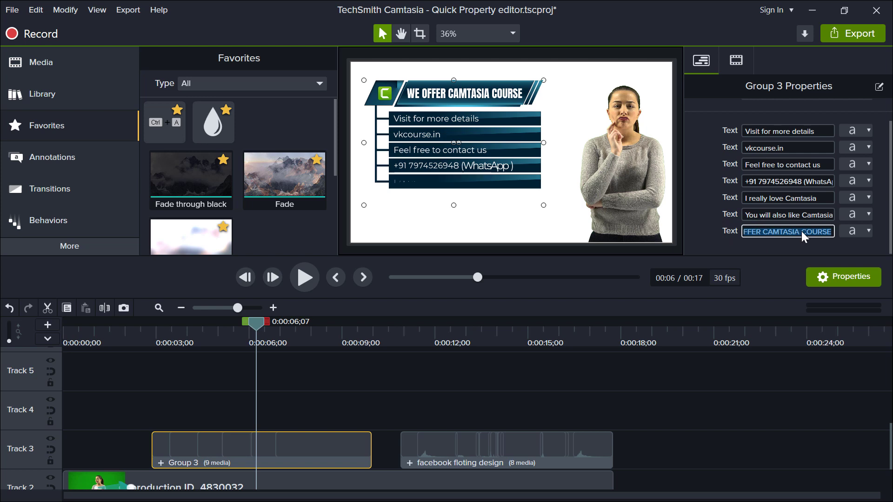
{"action": "type", "text": "Ky"}
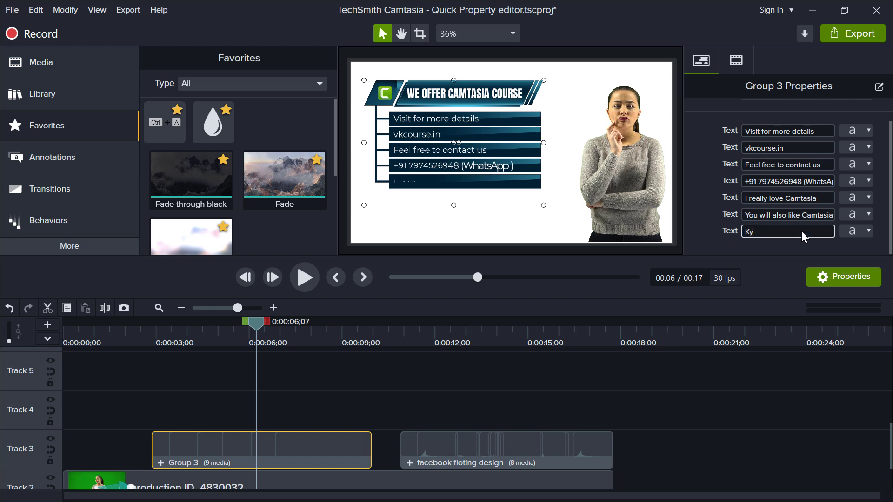
{"action": "type", "text": "a aap hamara course leng"}
{"action": "key", "text": "Return"}
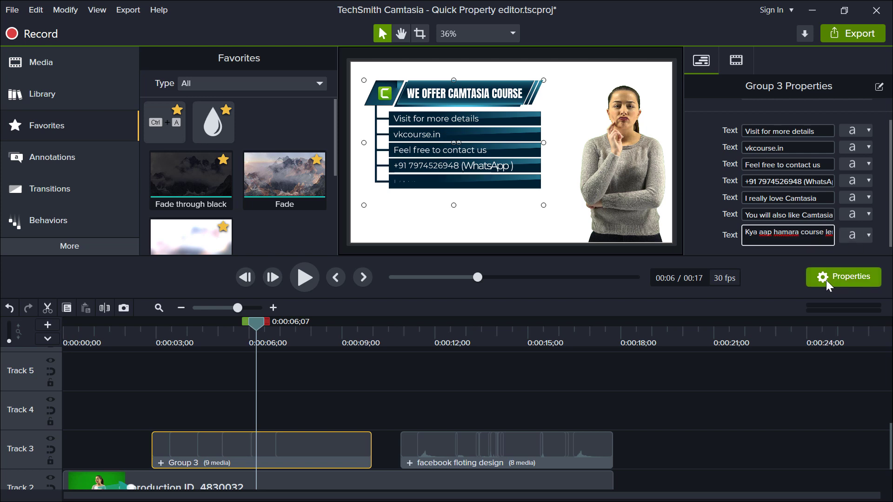
{"action": "left_click", "coordinate": [778, 261]}
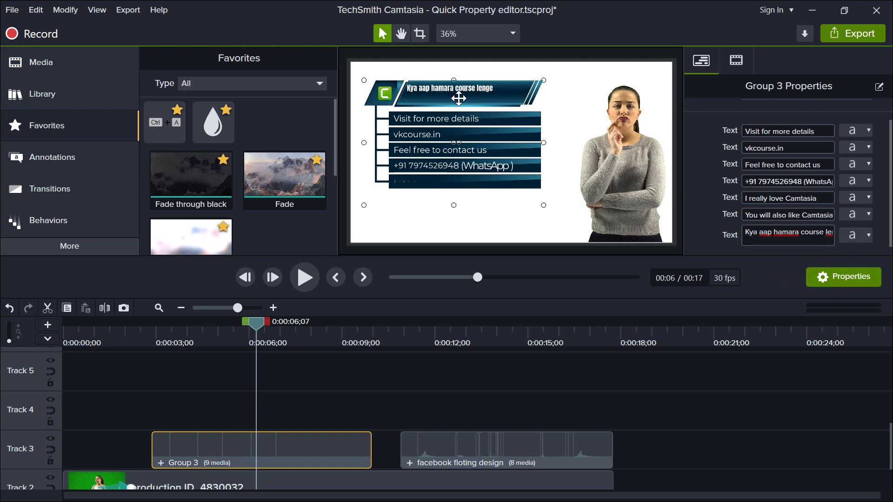
Remove the extra line break from the end of Group 3's heading text and apply the correction.
{"action": "left_click", "coordinate": [784, 242]}
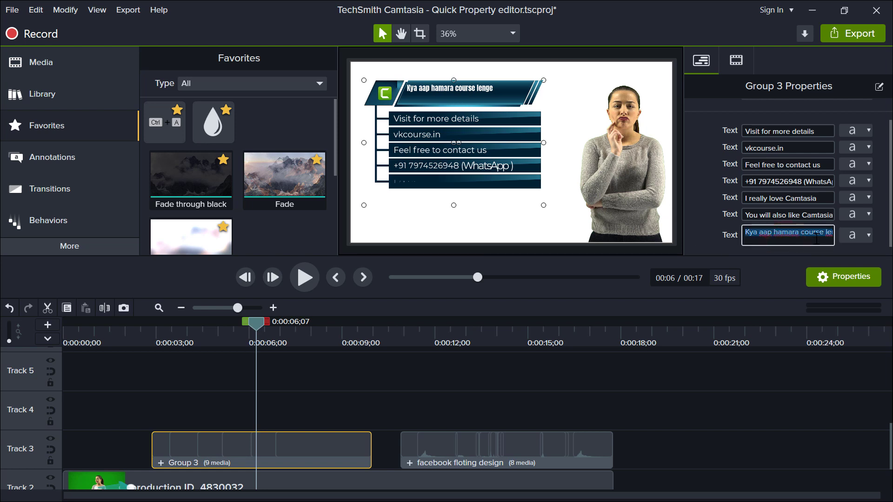
{"action": "key", "text": "End"}
{"action": "key", "text": "Return"}
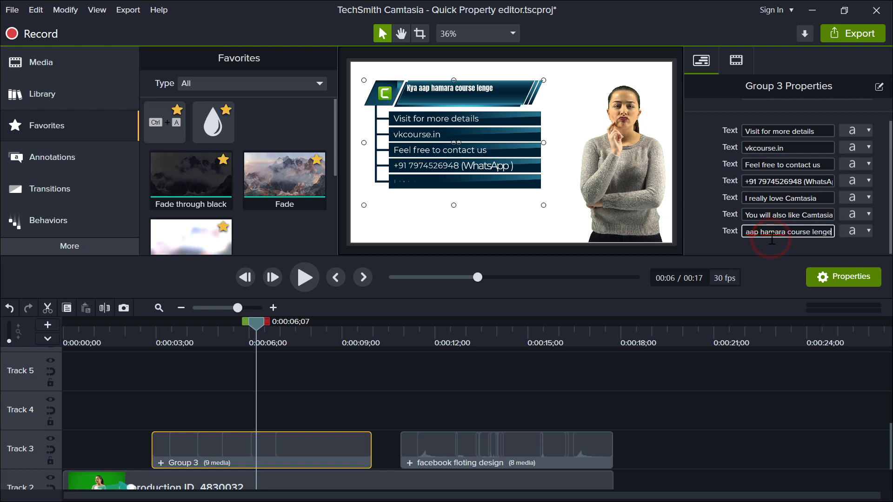
{"action": "key", "text": "BackSpace"}
{"action": "left_click", "coordinate": [771, 239]}
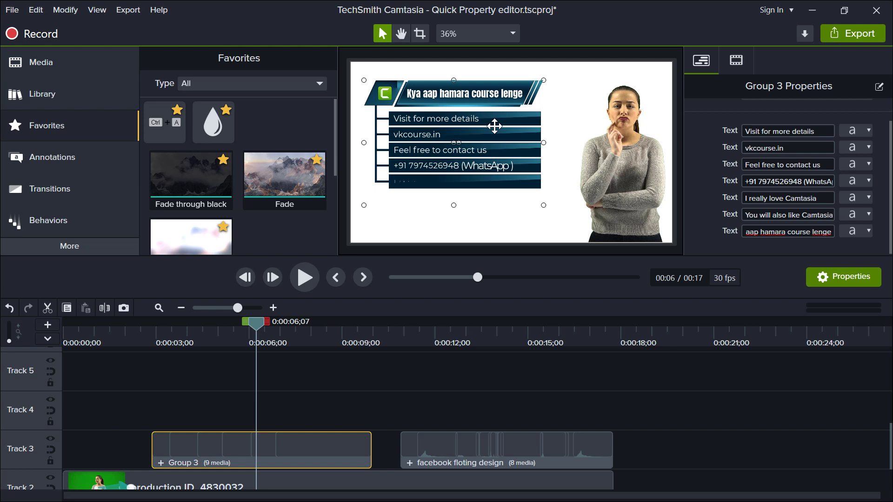
Replace Group 3's "Visit for more details" text with "please contact us" on a single line and apply it.
{"action": "left_click", "coordinate": [830, 125]}
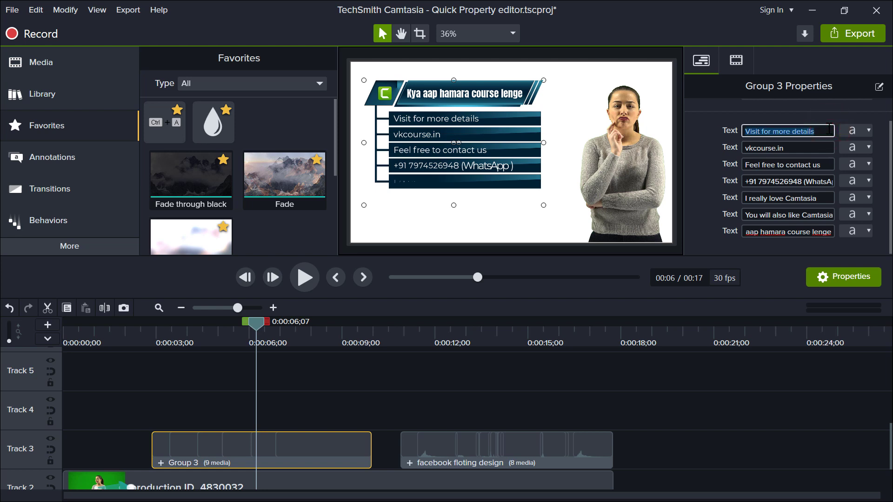
{"action": "type", "text": "please "}
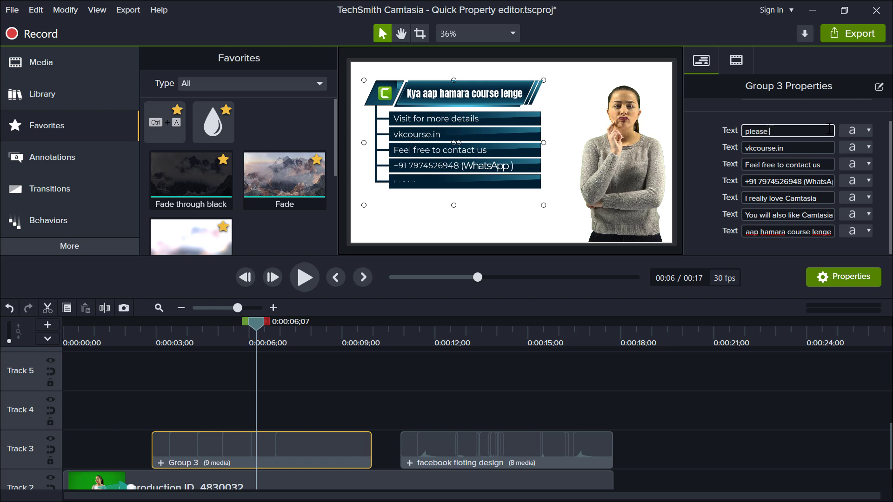
{"action": "type", "text": "contact us"}
{"action": "key", "text": "Return"}
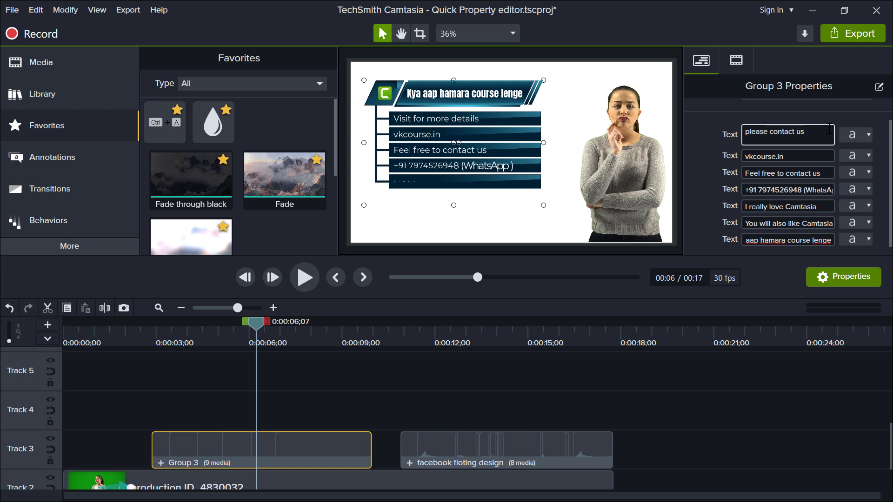
{"action": "key", "text": "BackSpace"}
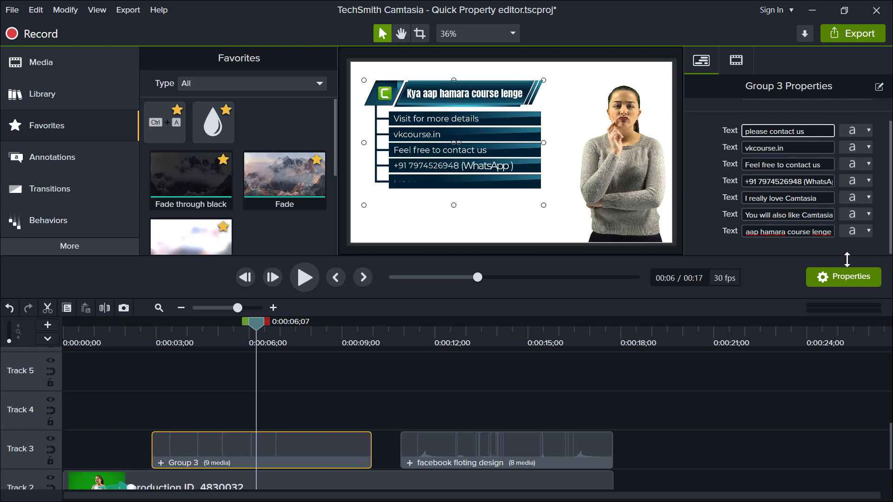
{"action": "left_click", "coordinate": [837, 249]}
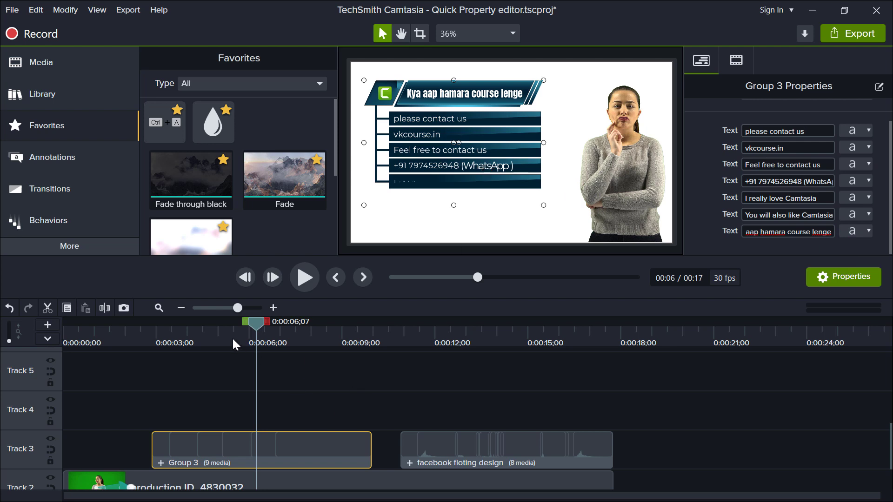
Play the edited Group 3 animation from just before its start and pause at about 0:00:06;19.
{"action": "left_click", "coordinate": [202, 337]}
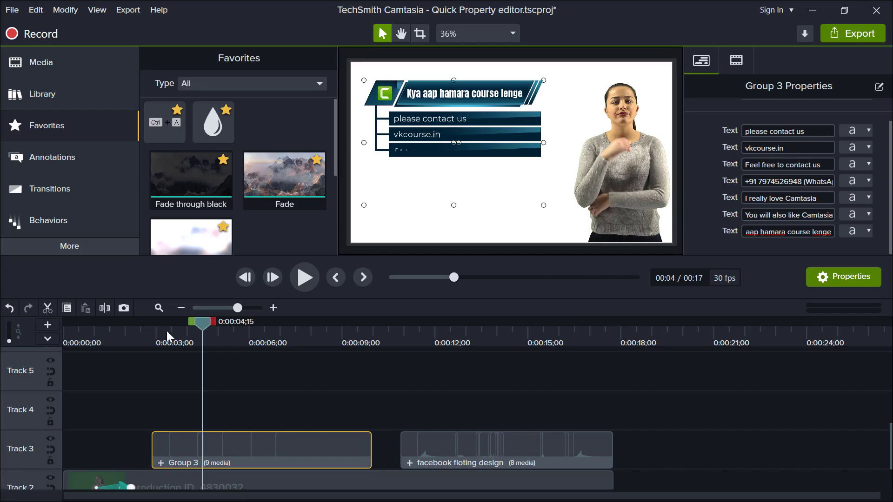
{"action": "left_click", "coordinate": [136, 329]}
{"action": "key", "text": "space"}
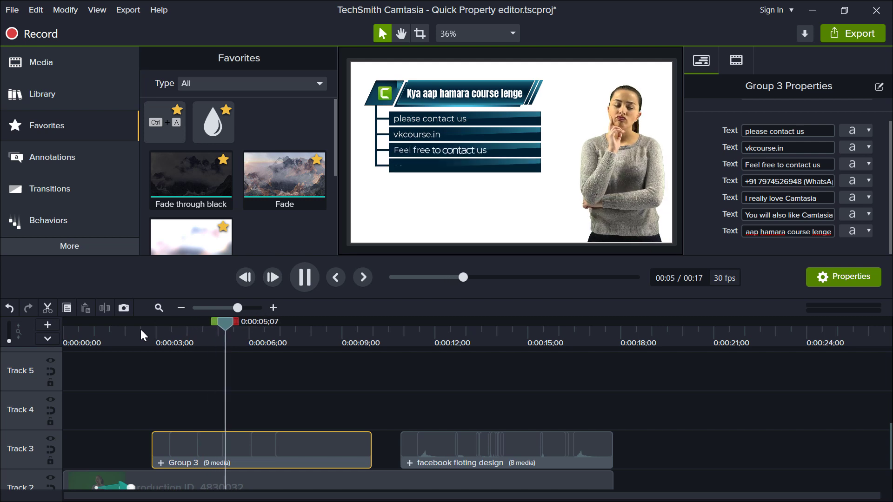
{"action": "key", "text": "space"}
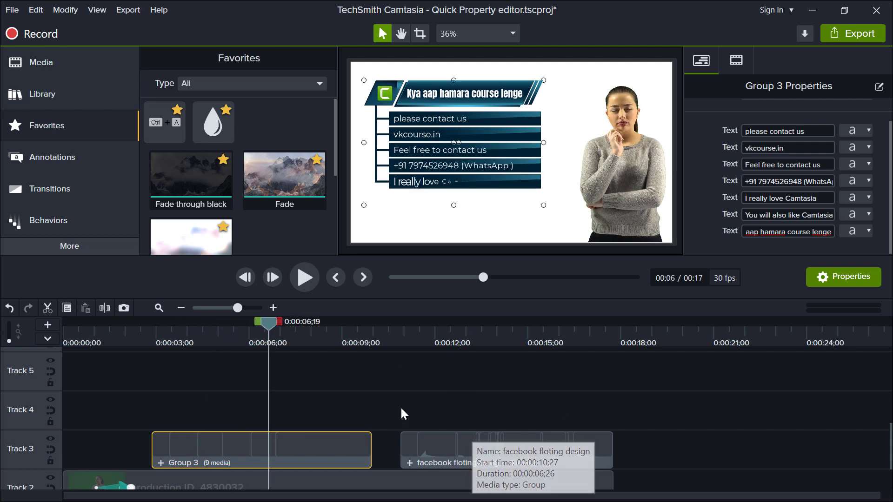
Play the facebook floting design group from about 0:00:10;17 to the end of the timeline, pausing once at about 0:00:15;15.
{"action": "left_click_drag", "start_coordinate": [382, 327], "coordinate": [396, 330]}
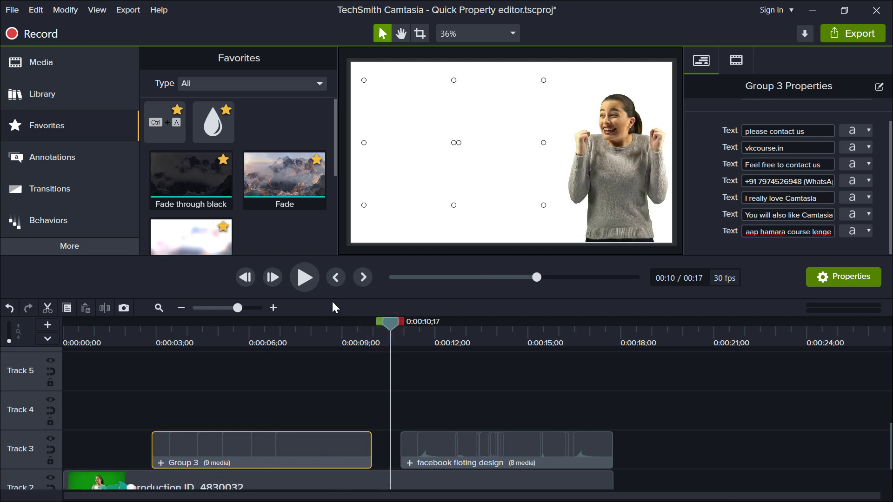
{"action": "left_click", "coordinate": [305, 277]}
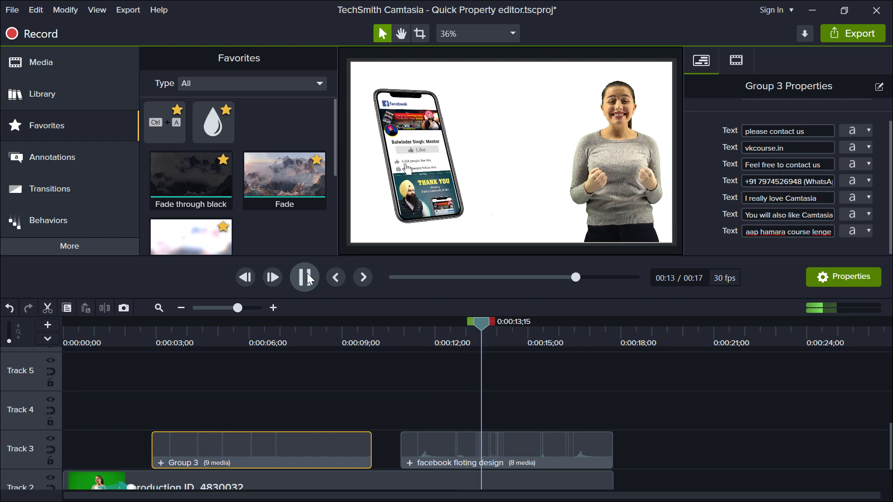
{"action": "left_click", "coordinate": [306, 274]}
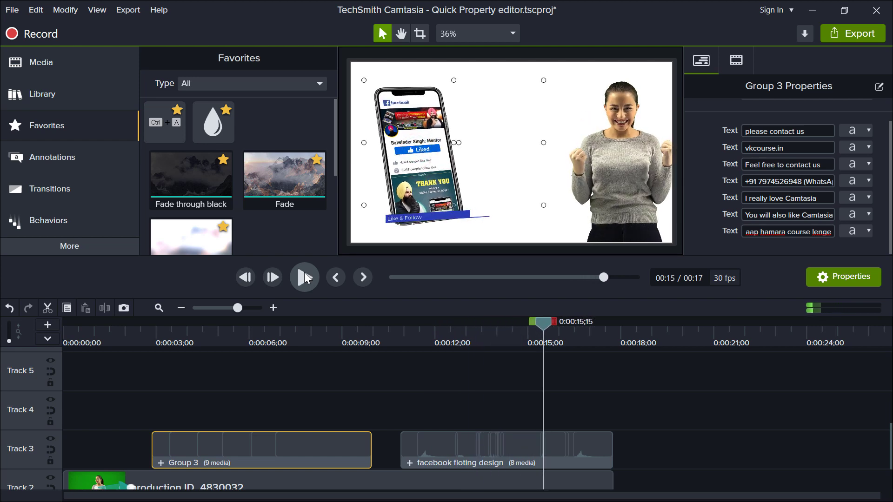
{"action": "left_click", "coordinate": [303, 270]}
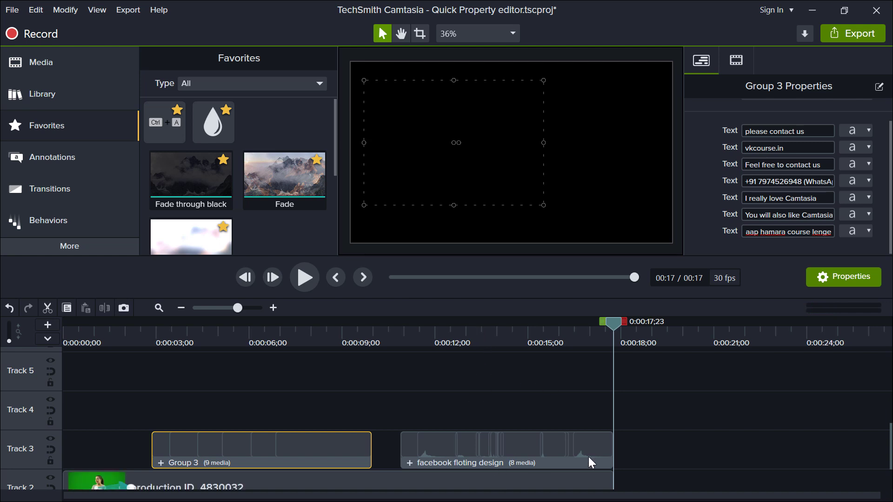
Select the facebook floting design group, move the playhead to about 0:00:14;26, and show the group's quick properties.
{"action": "left_click", "coordinate": [512, 440]}
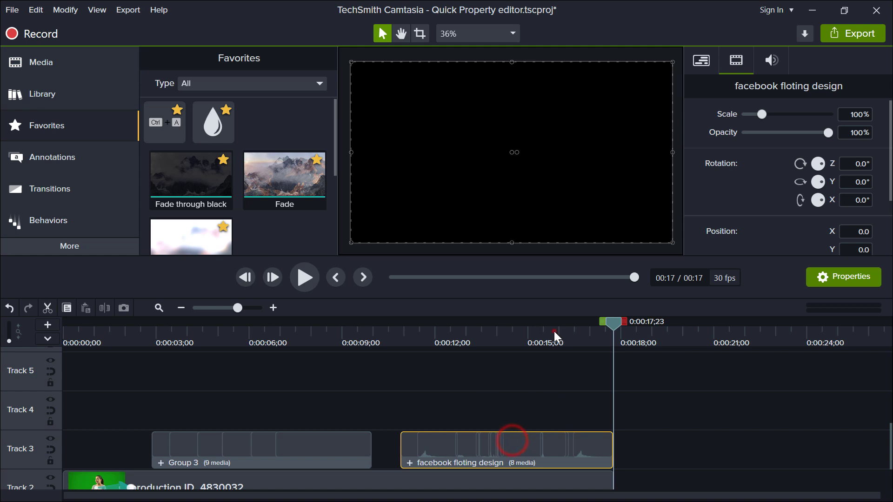
{"action": "left_click_drag", "start_coordinate": [554, 331], "coordinate": [523, 342]}
{"action": "left_click", "coordinate": [701, 65]}
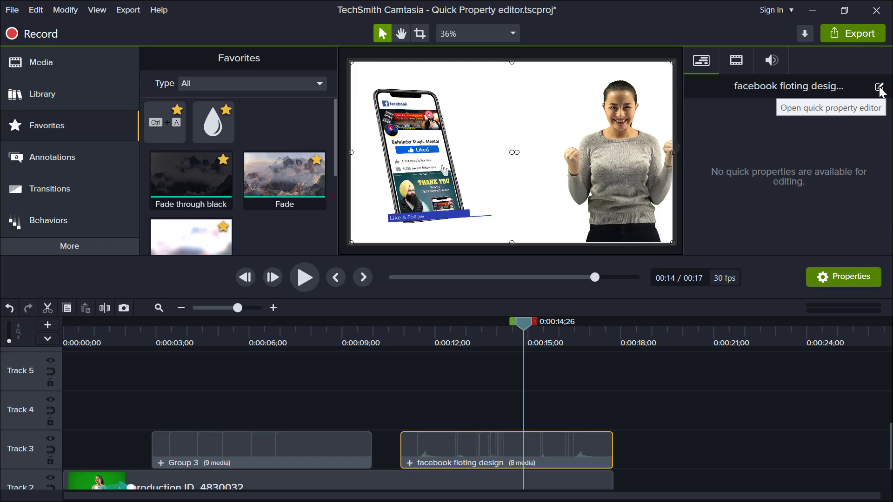
Open the Quick Property Editor for the facebook floting design group, review its available properties, and save without adding any.
{"action": "left_click", "coordinate": [879, 88]}
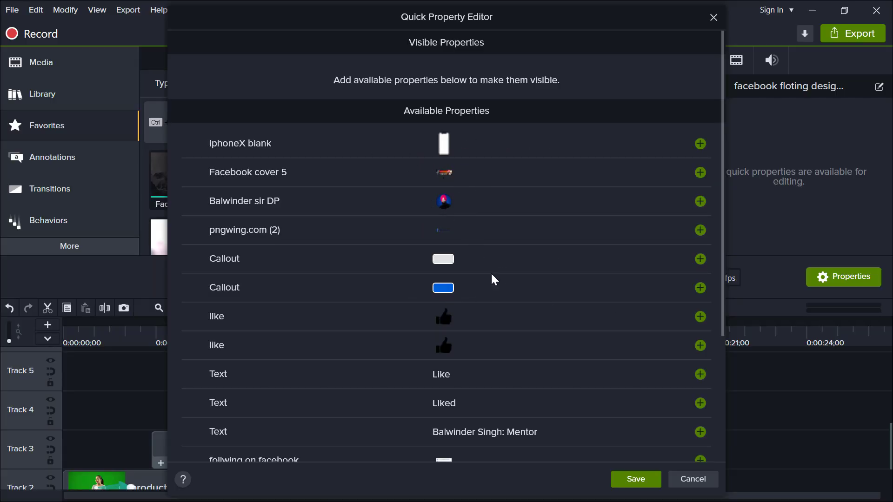
{"action": "left_click_drag", "start_coordinate": [719, 174], "coordinate": [731, 431]}
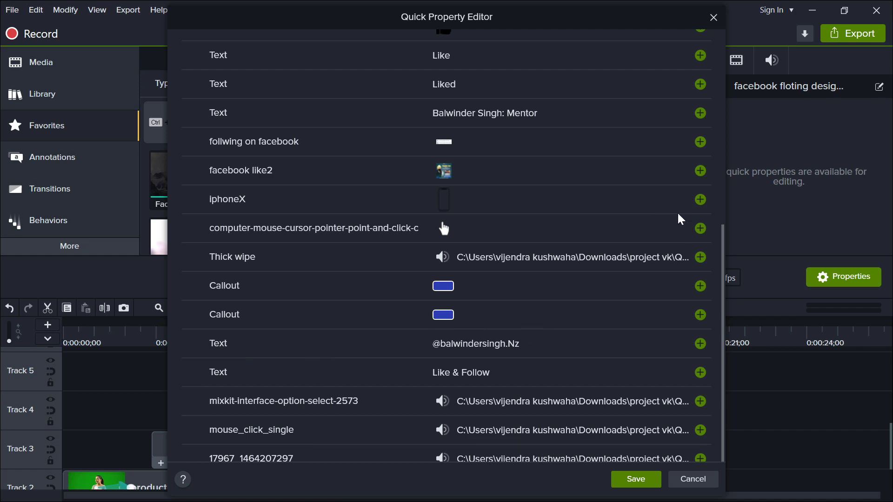
{"action": "left_click_drag", "start_coordinate": [693, 230], "coordinate": [705, 86]}
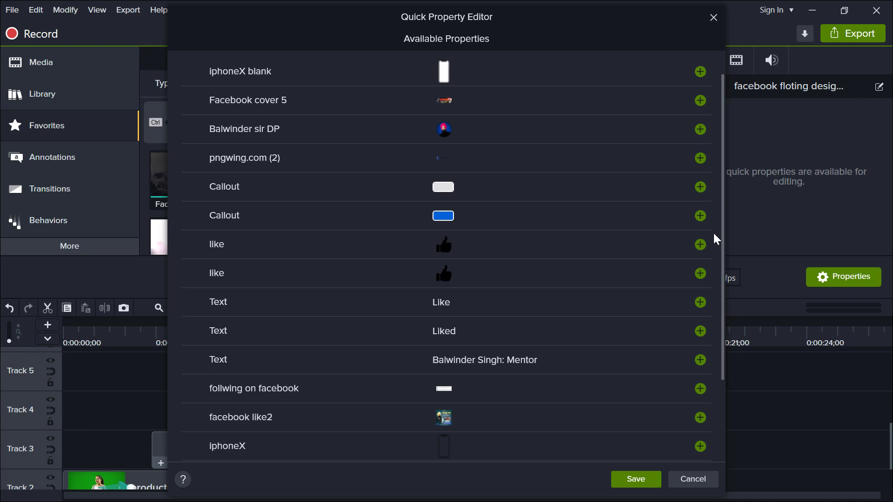
{"action": "left_click", "coordinate": [644, 479]}
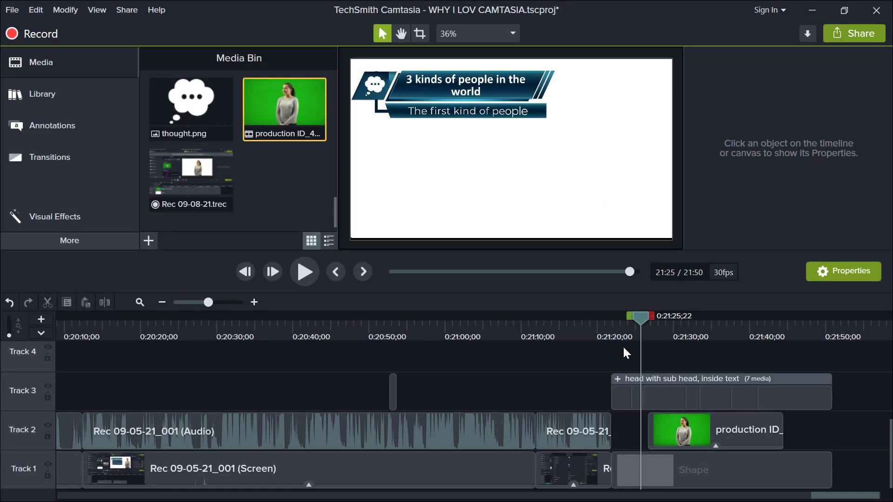
In the WHY I LOV CAMTASIA project, play from about 0:21:22;07, pausing at 0:21:28;11 and again at 0:21:35;28.
{"action": "left_click_drag", "start_coordinate": [824, 497], "coordinate": [825, 496]}
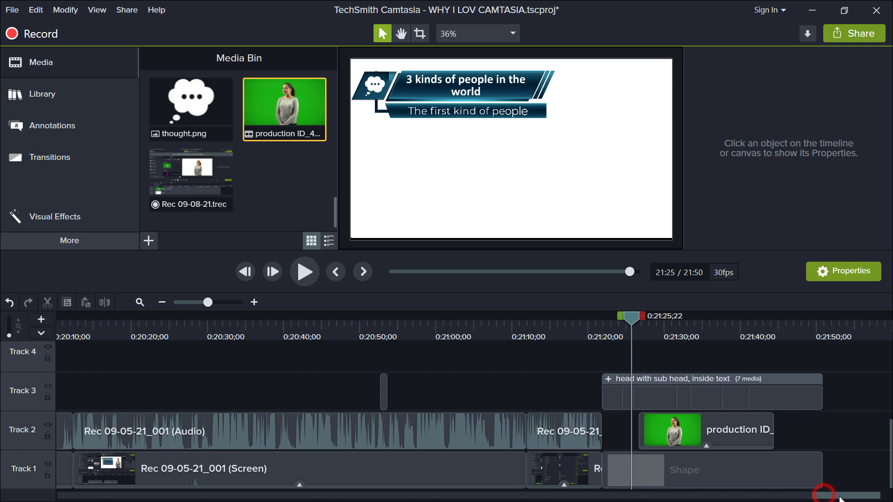
{"action": "left_click", "coordinate": [602, 335]}
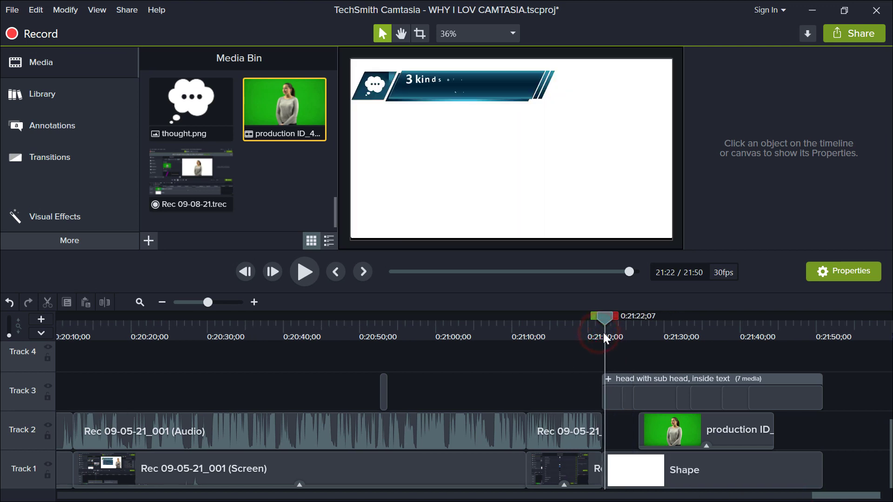
{"action": "left_click", "coordinate": [304, 271]}
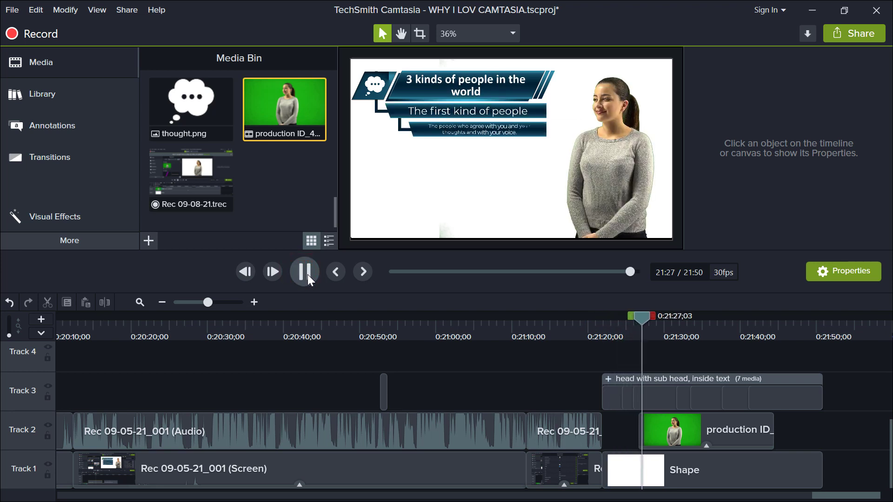
{"action": "left_click", "coordinate": [307, 274]}
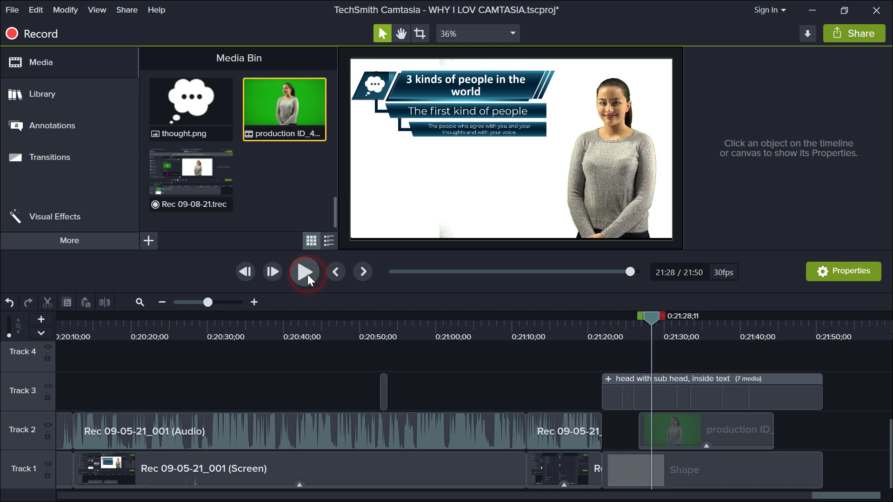
{"action": "left_click", "coordinate": [308, 275]}
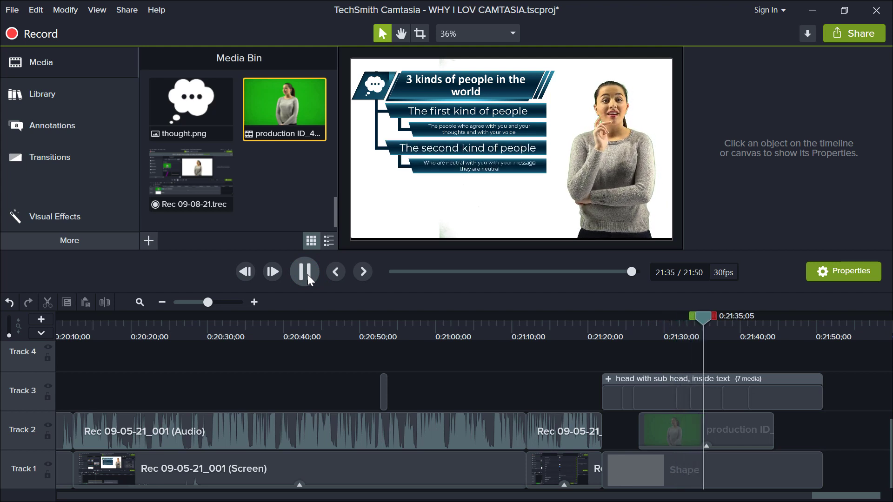
{"action": "left_click", "coordinate": [308, 275]}
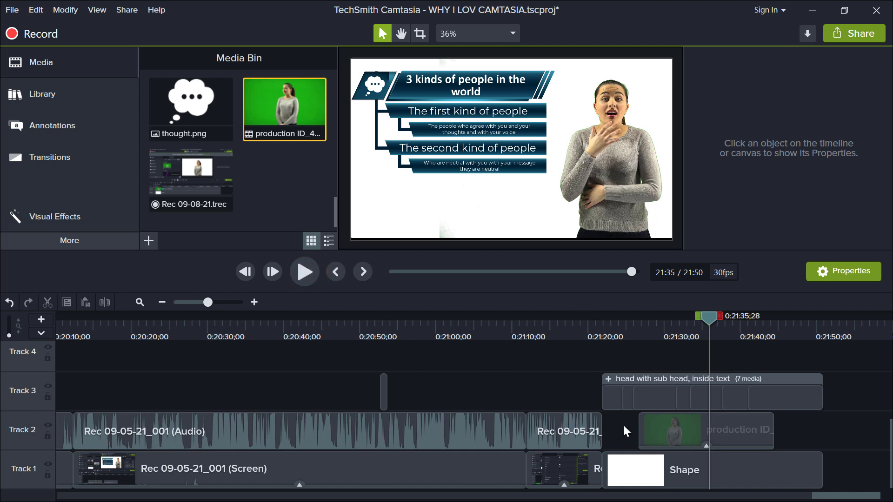
Expand the "head with sub head, inside text" group on Track 3 and examine its nested heading and content groups.
{"action": "left_click", "coordinate": [608, 379]}
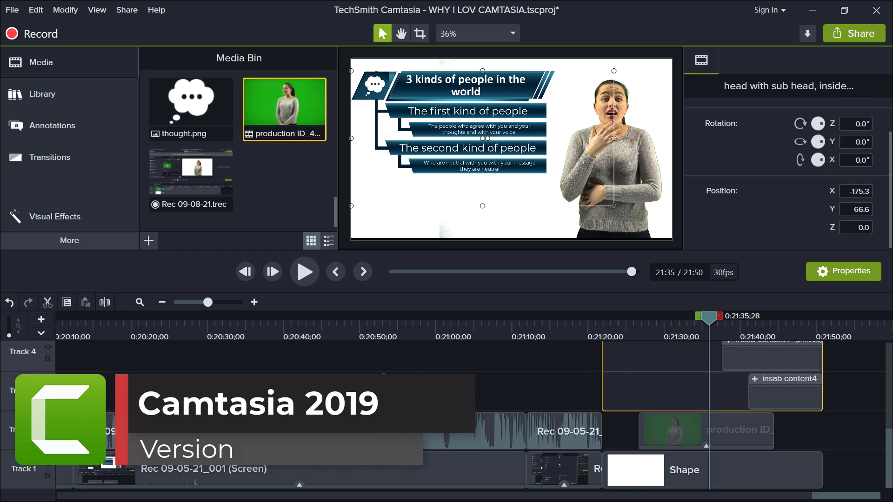
{"action": "left_click_drag", "start_coordinate": [889, 449], "coordinate": [889, 440]}
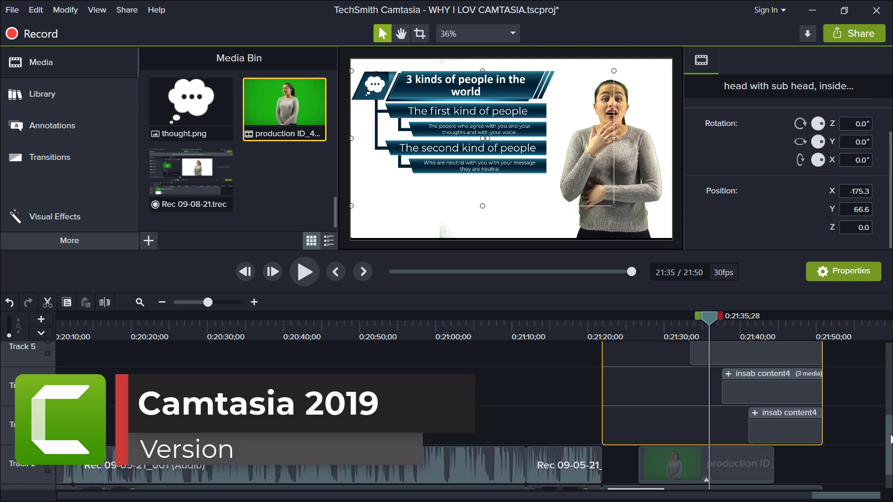
{"action": "left_click_drag", "start_coordinate": [890, 440], "coordinate": [889, 367]}
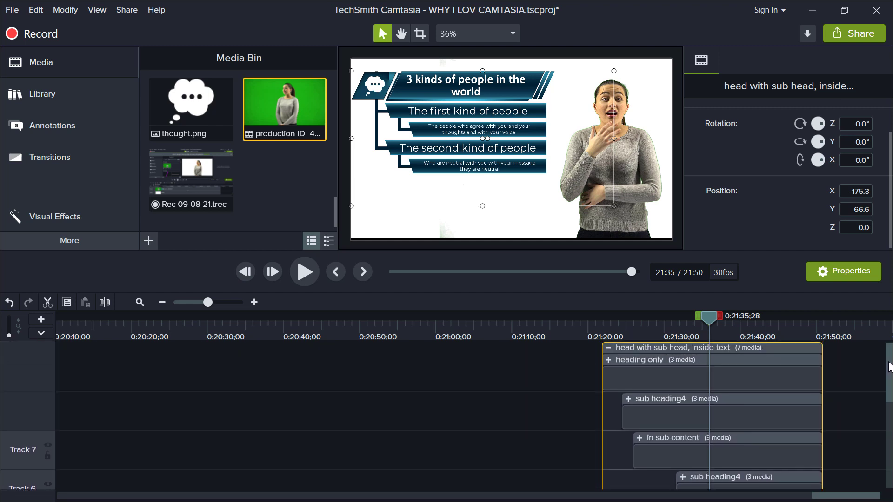
Expand the first sub heading4 group on the timeline and inspect its corner 3 and sabheading gradient clips.
{"action": "left_click", "coordinate": [628, 399]}
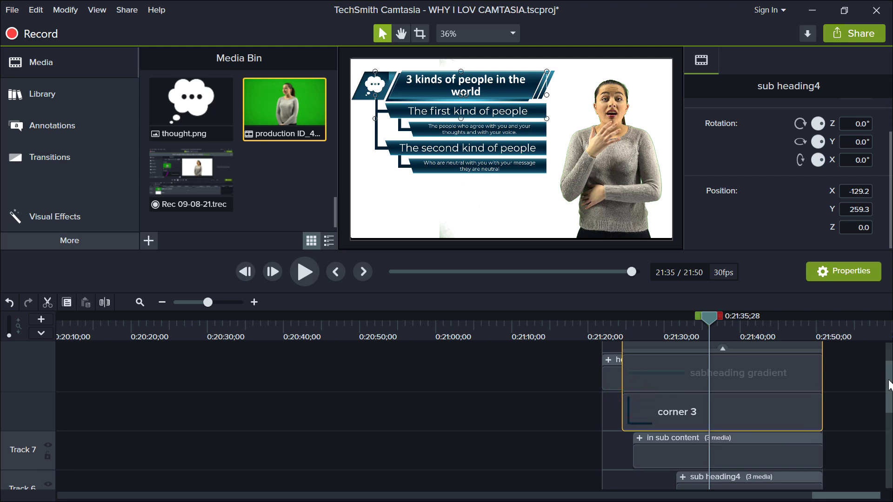
{"action": "left_click_drag", "start_coordinate": [887, 381], "coordinate": [887, 367]}
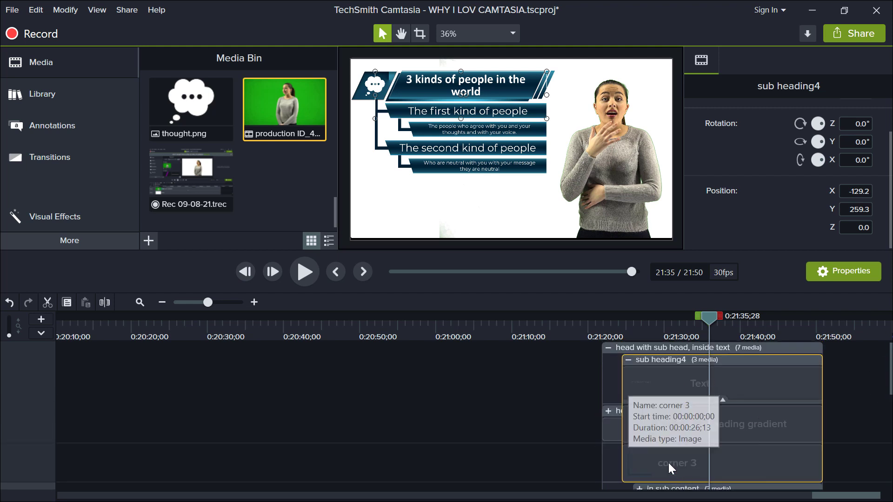
{"action": "left_click", "coordinate": [680, 460]}
{"action": "left_click", "coordinate": [683, 430]}
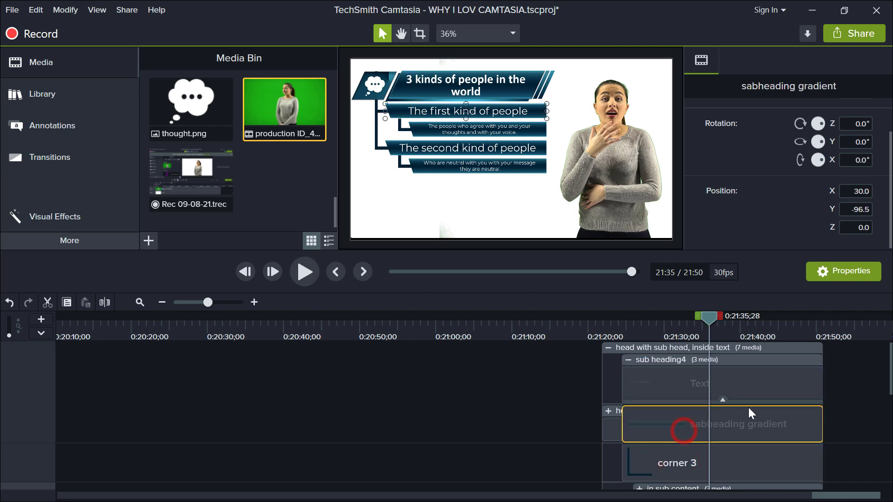
{"action": "scroll", "coordinate": [887, 375], "scroll_direction": "down", "scroll_amount": 5}
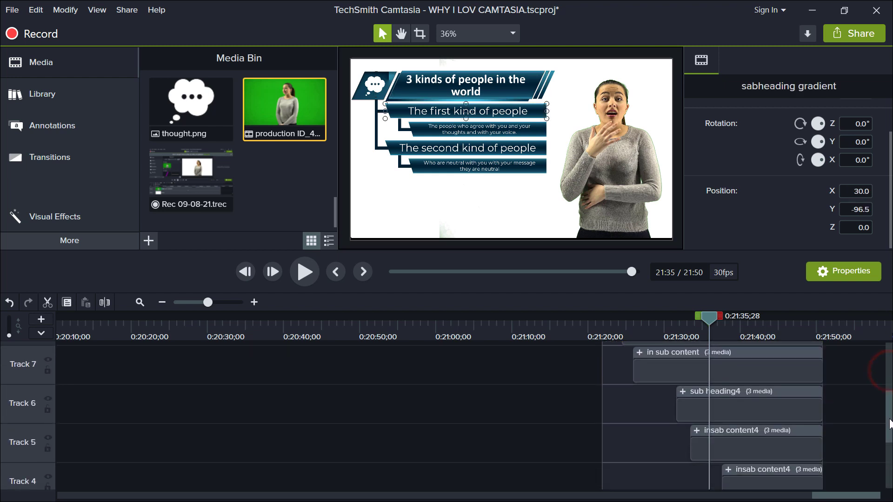
Look inside the second sub heading4 group and the in sub content group, and return to the parent group's overview.
{"action": "left_click", "coordinate": [684, 392]}
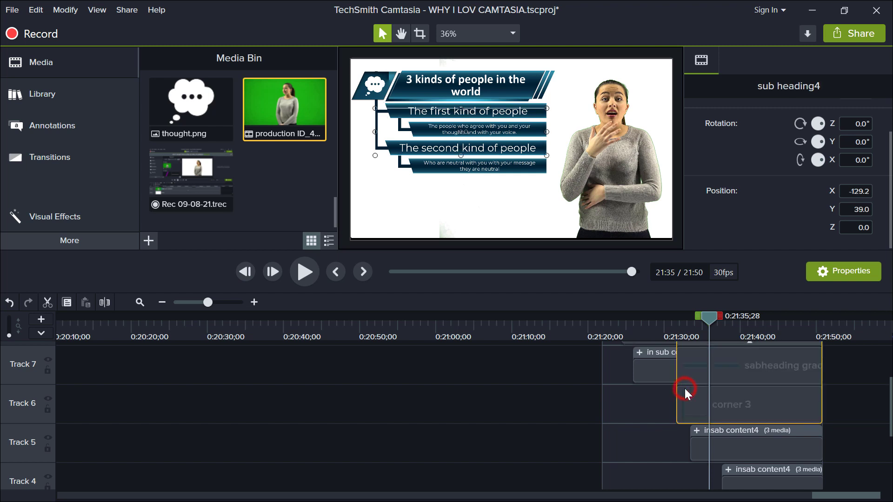
{"action": "scroll", "coordinate": [775, 400], "scroll_direction": "up", "scroll_amount": 1}
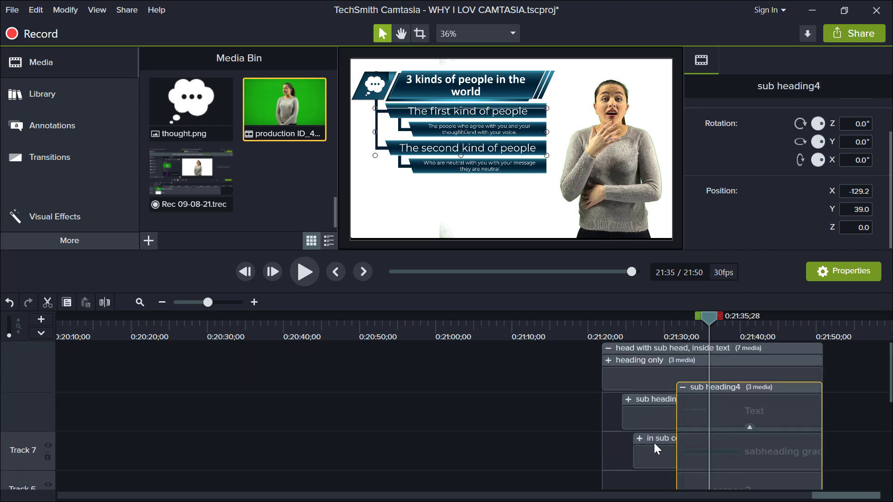
{"action": "left_click", "coordinate": [640, 439]}
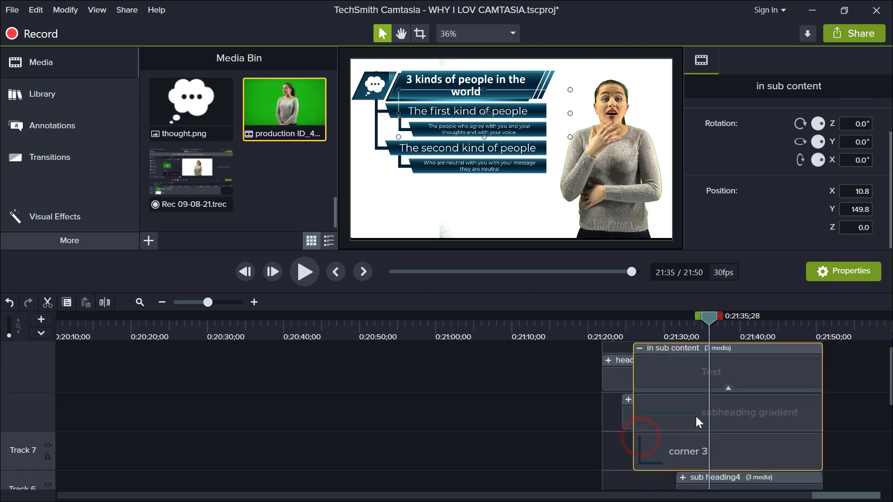
{"action": "scroll", "coordinate": [697, 437], "scroll_direction": "down", "scroll_amount": 4}
{"action": "left_click", "coordinate": [604, 379]}
{"action": "left_click", "coordinate": [609, 376]}
{"action": "scroll", "coordinate": [674, 397], "scroll_direction": "up", "scroll_amount": 4}
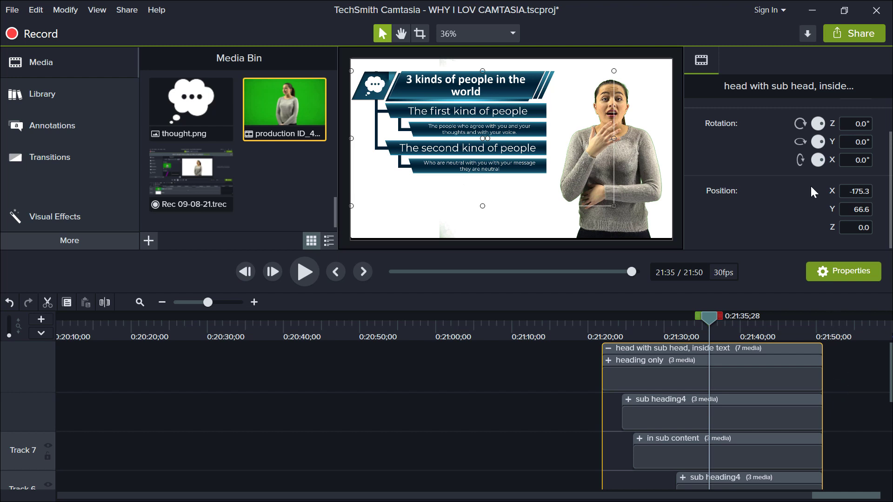
Switch to the Quick Property editor project, move the playhead to 0:00:06;21, and view Group 3's contents before returning to the main timeline.
{"action": "left_click", "coordinate": [809, 10]}
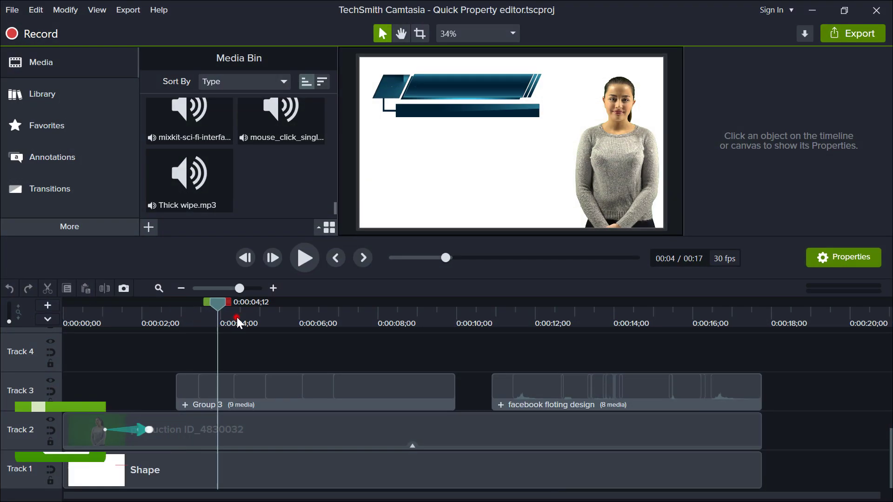
{"action": "left_click_drag", "start_coordinate": [236, 317], "coordinate": [328, 316]}
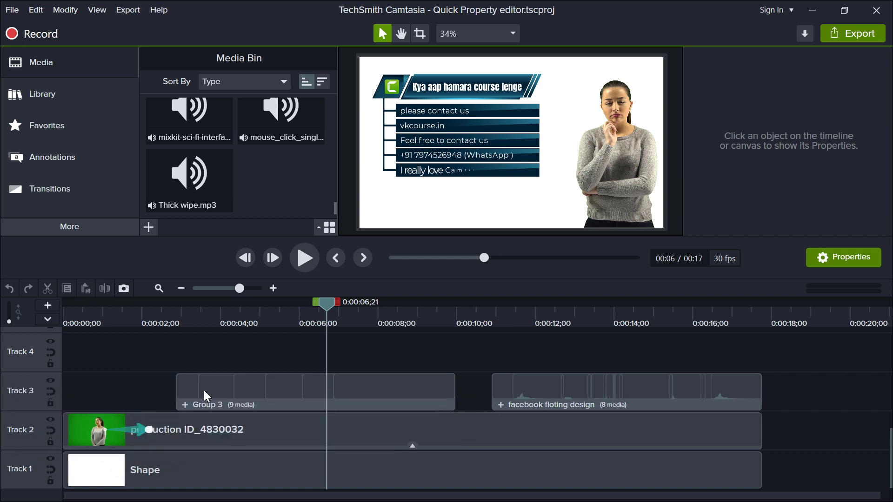
{"action": "left_click", "coordinate": [185, 403]}
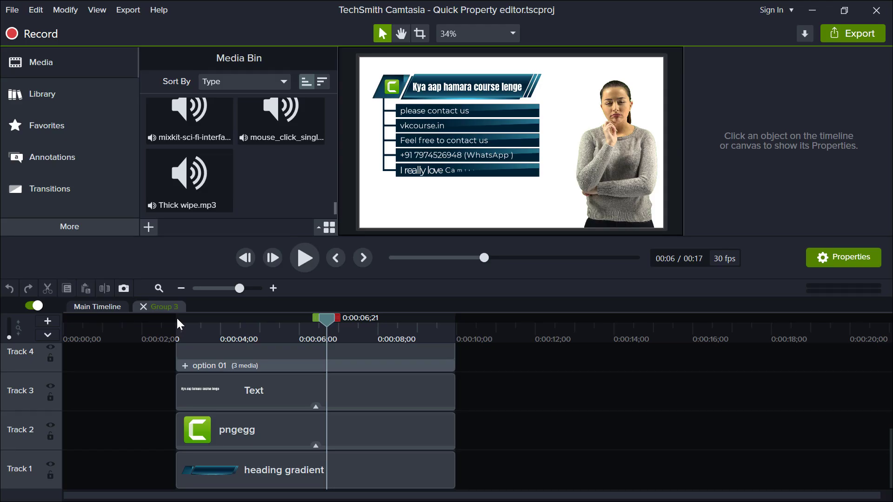
{"action": "left_click", "coordinate": [99, 308]}
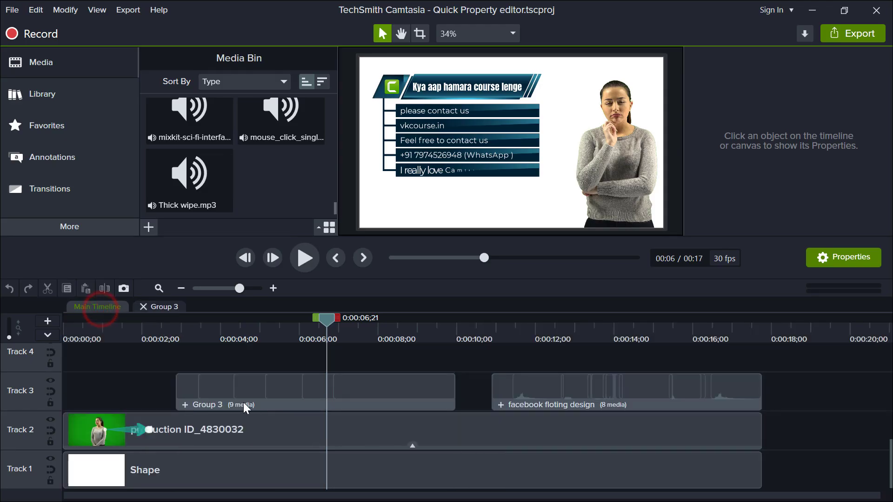
Rename Group 3 on Track 3 as "like vivek bindra".
{"action": "right_click", "coordinate": [212, 403]}
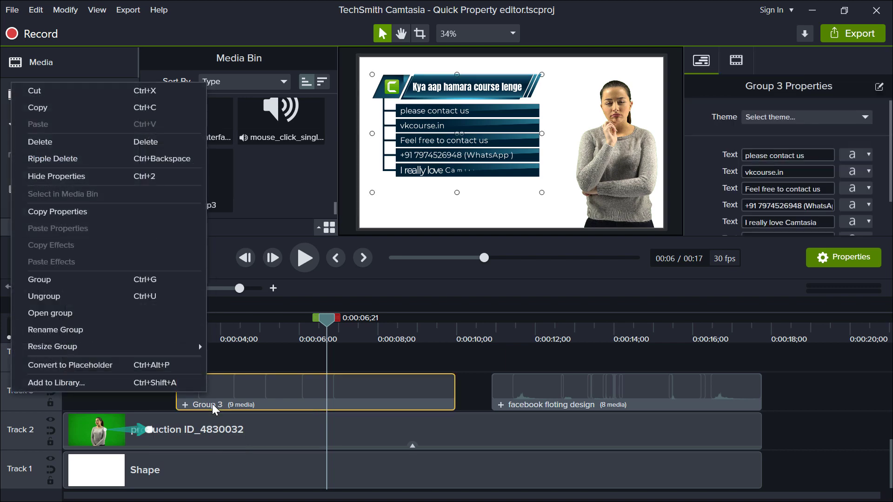
{"action": "left_click", "coordinate": [118, 330]}
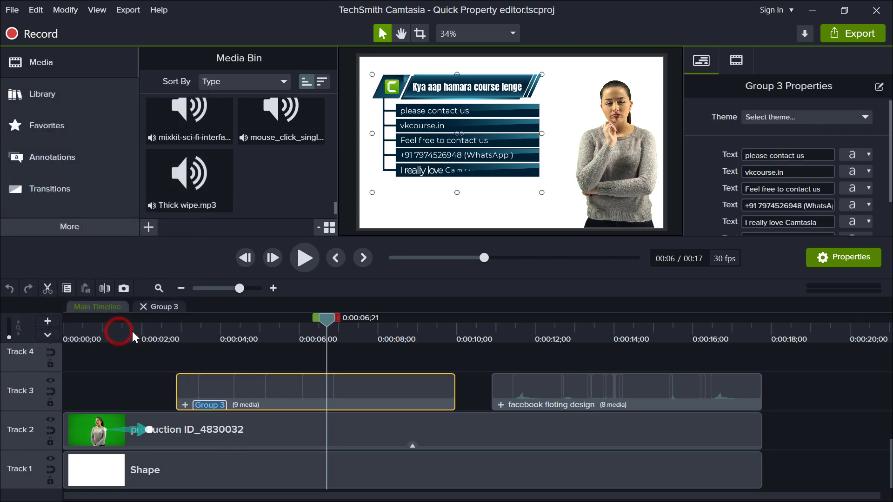
{"action": "type", "text": "like"}
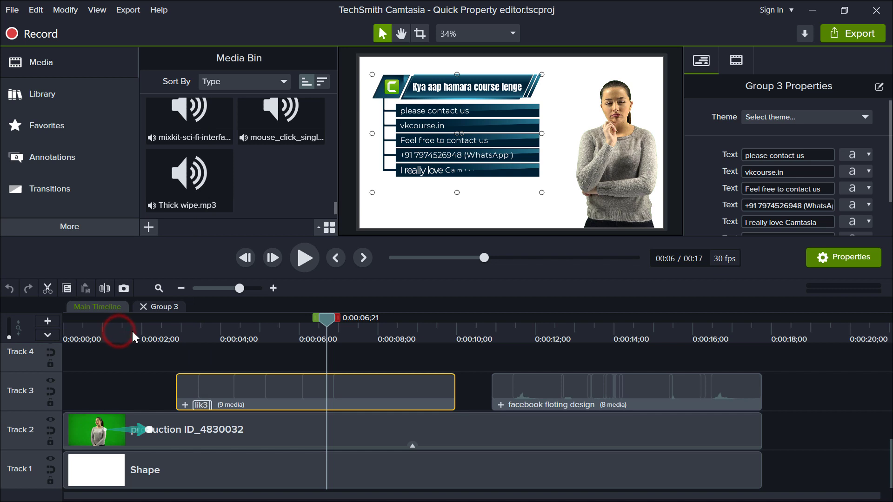
{"action": "type", "text": " vivek bindra"}
{"action": "key", "text": "Return"}
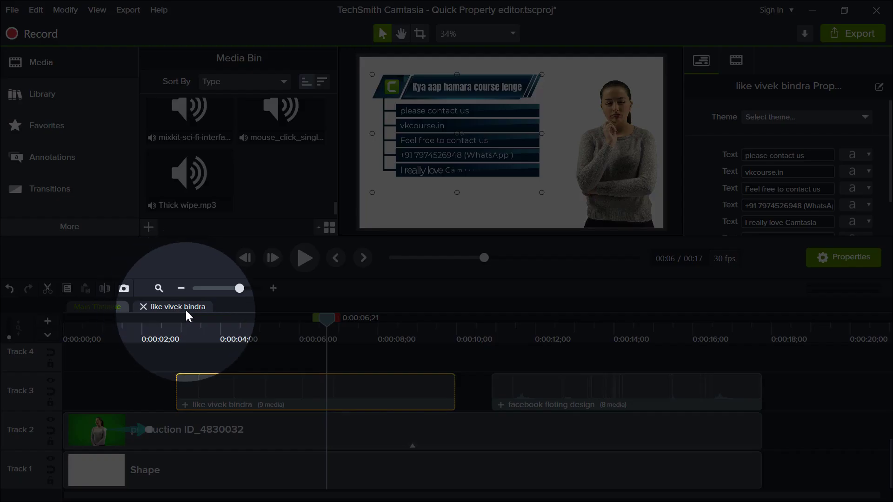
Open the contents of the like vivek bindra group and inspect its pngegg, heading Text and option 3 items.
{"action": "left_click", "coordinate": [184, 308]}
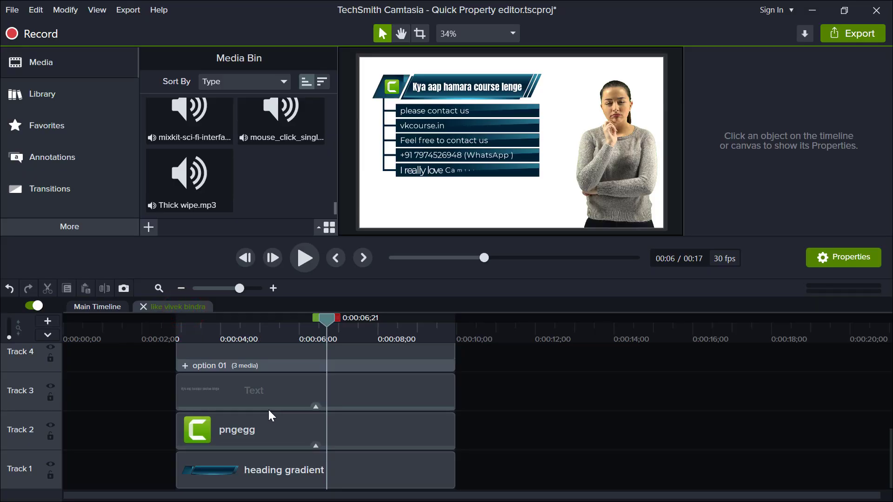
{"action": "left_click", "coordinate": [243, 436]}
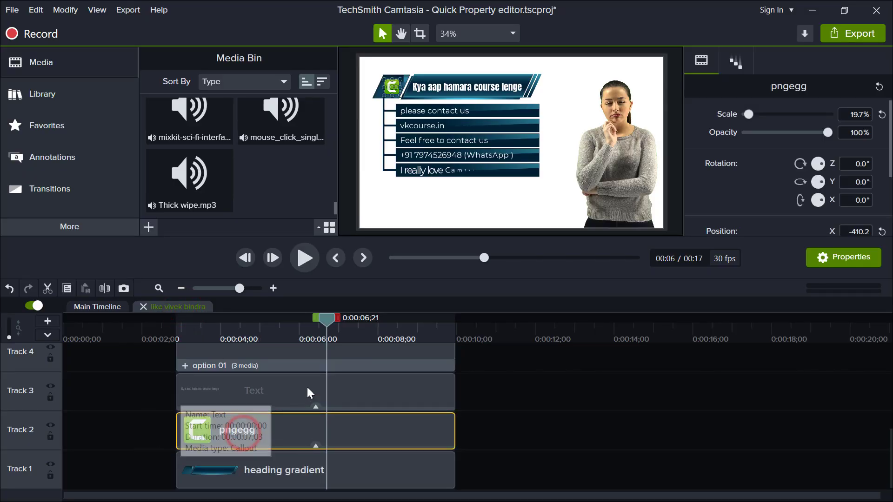
{"action": "left_click", "coordinate": [294, 386]}
{"action": "scroll", "coordinate": [294, 386], "scroll_direction": "up", "scroll_amount": 3}
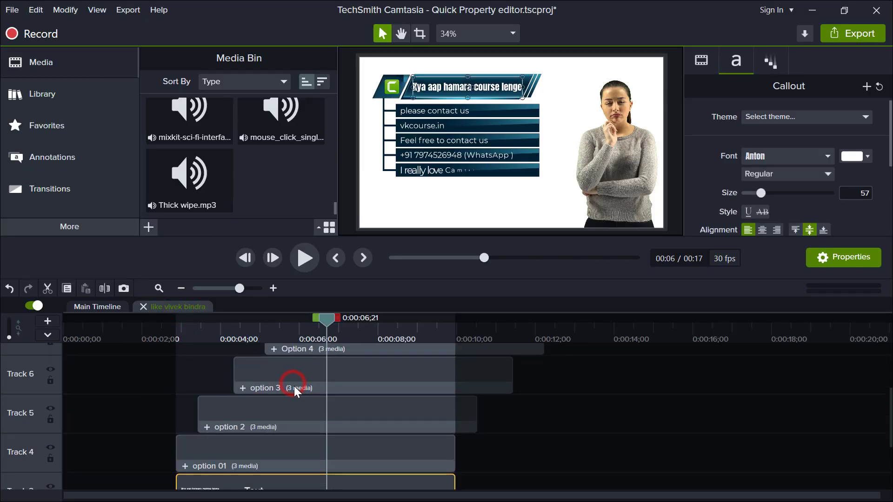
{"action": "left_click", "coordinate": [330, 374]}
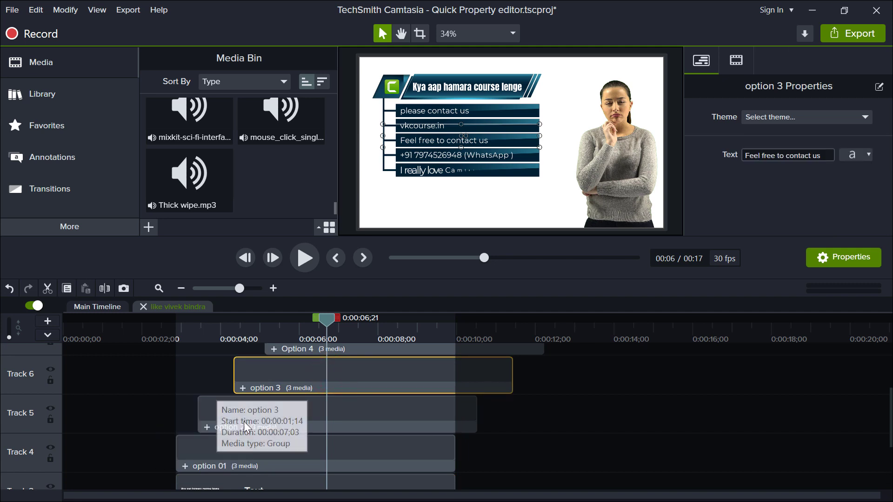
Open the nested option 2 group, inspect its Text, subheading and corner 3 layers, and return to the main timeline.
{"action": "scroll", "coordinate": [297, 409], "scroll_direction": "up", "scroll_amount": 3}
{"action": "scroll", "coordinate": [223, 409], "scroll_direction": "down", "scroll_amount": 6}
{"action": "scroll", "coordinate": [214, 411], "scroll_direction": "up", "scroll_amount": 2}
{"action": "left_click", "coordinate": [211, 397]}
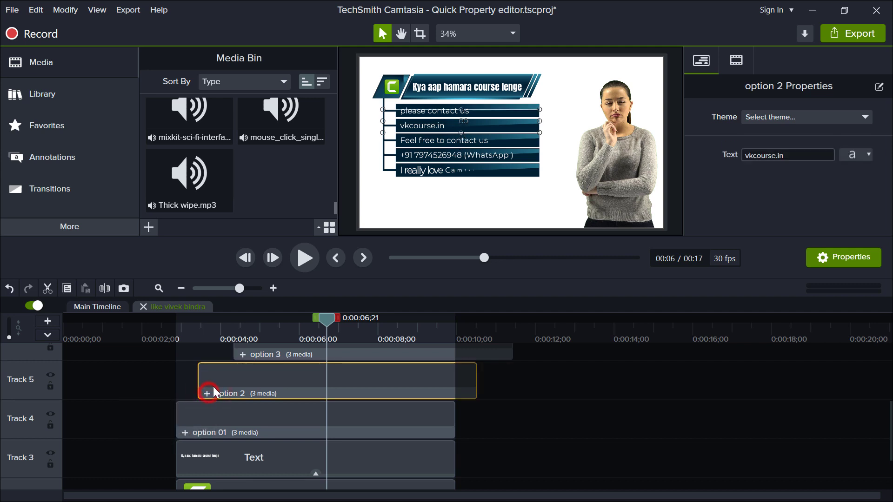
{"action": "double_click", "coordinate": [209, 394]}
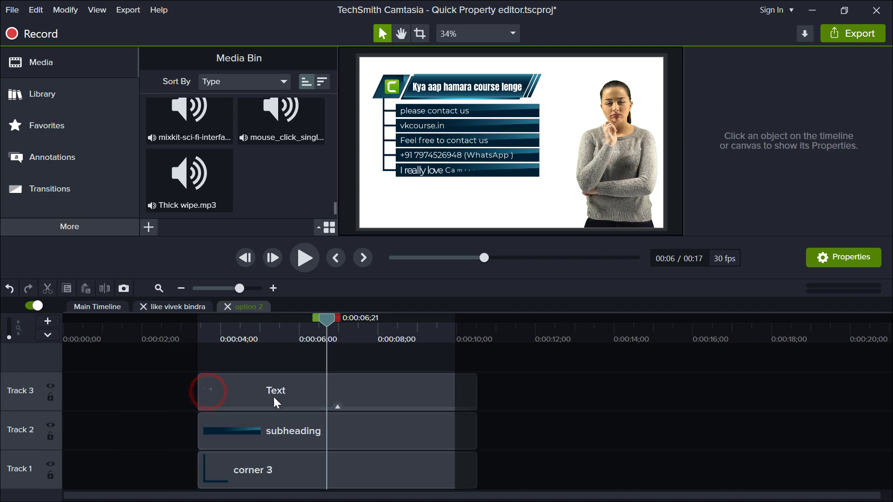
{"action": "left_click", "coordinate": [273, 382]}
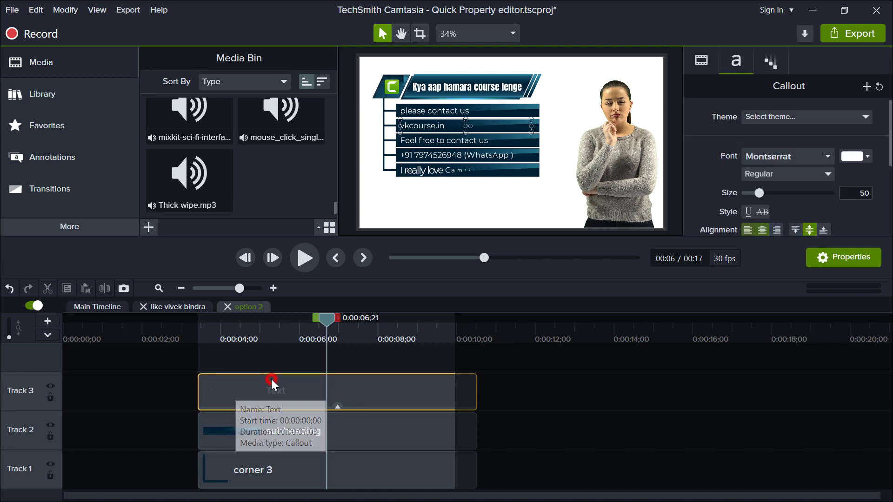
{"action": "left_click", "coordinate": [281, 439]}
{"action": "left_click", "coordinate": [280, 457]}
{"action": "left_click", "coordinate": [191, 308]}
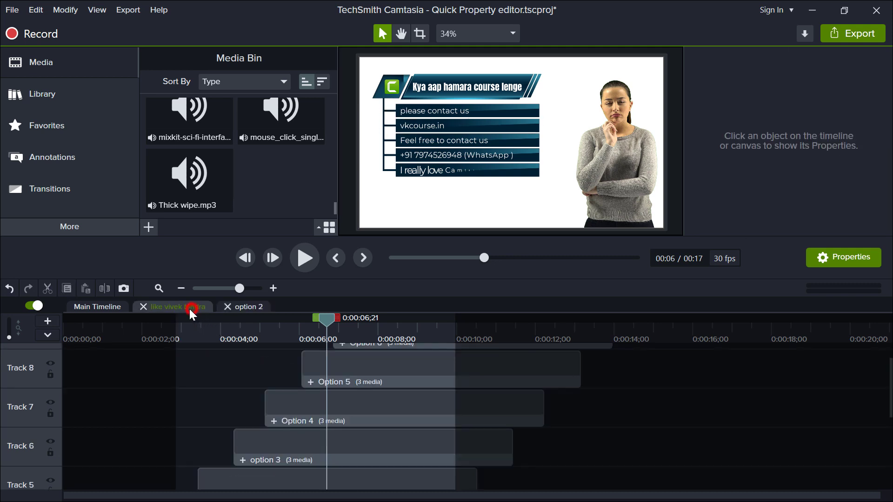
{"action": "left_click", "coordinate": [99, 308]}
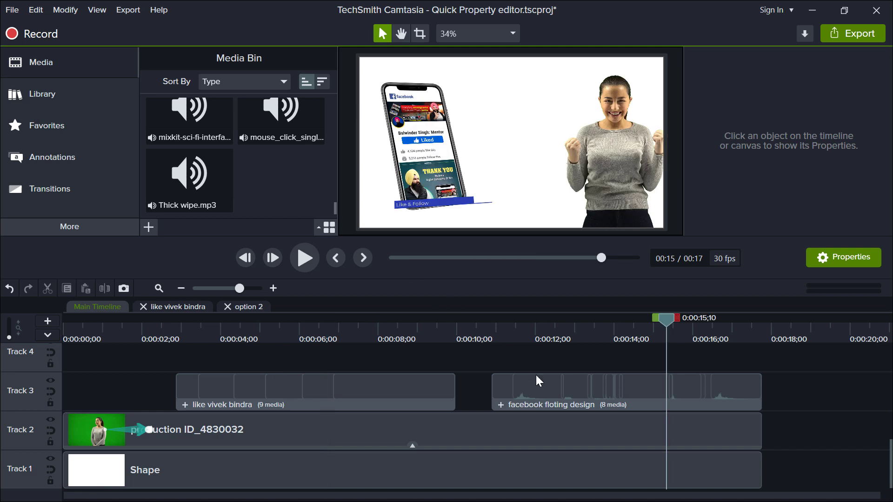
Open the facebook floting design group, move the playhead to 0:00:14;25, and look inside its nested Stan group.
{"action": "left_click", "coordinate": [501, 404]}
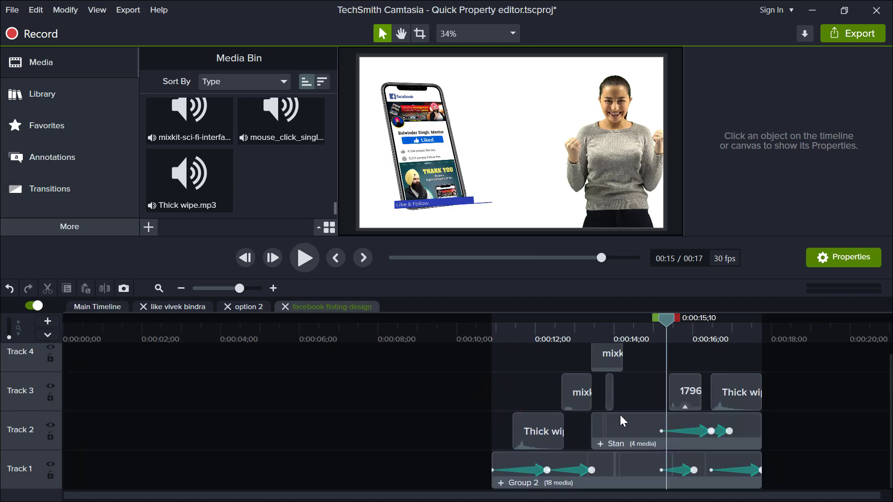
{"action": "mouse_move", "coordinate": [642, 335]}
{"action": "left_mouse_down"}
{"action": "mouse_move", "coordinate": [598, 330]}
{"action": "mouse_move", "coordinate": [647, 334]}
{"action": "left_mouse_up"}
{"action": "left_click", "coordinate": [600, 444]}
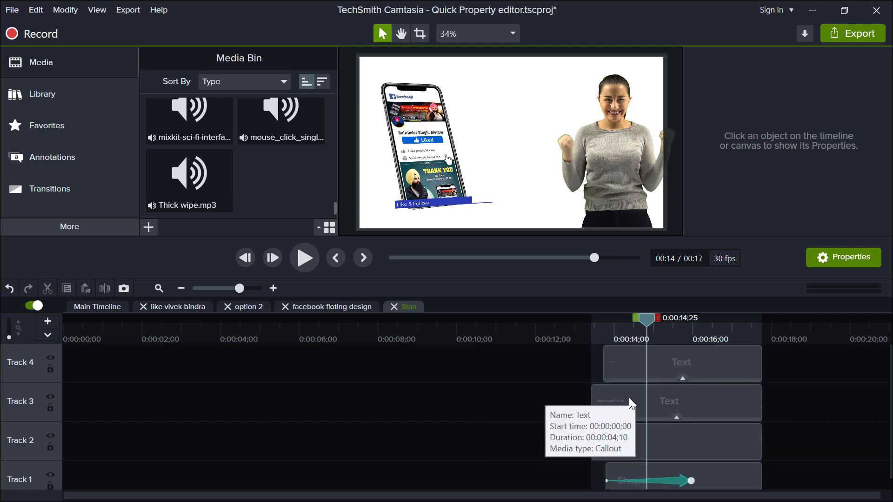
{"action": "left_click", "coordinate": [324, 308]}
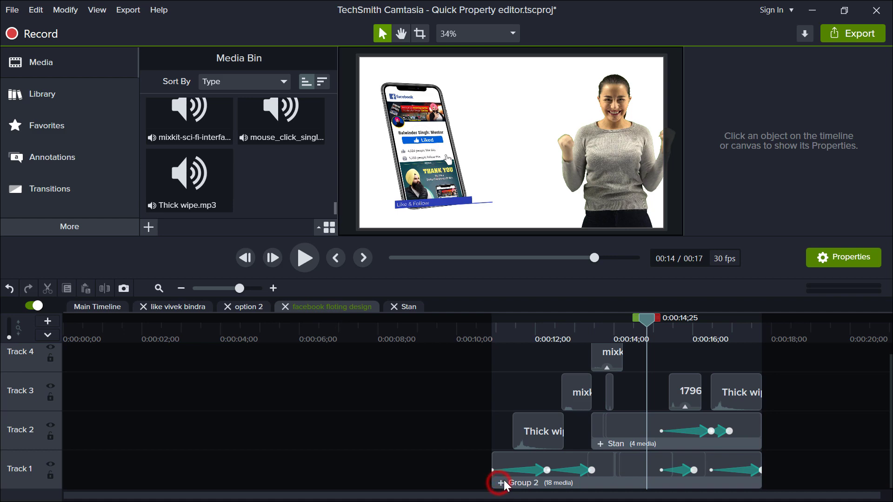
Open the nested Group 2 and inspect its profile picture, Sketch Motion, pngwing.com (2) and like layers.
{"action": "left_click", "coordinate": [500, 483]}
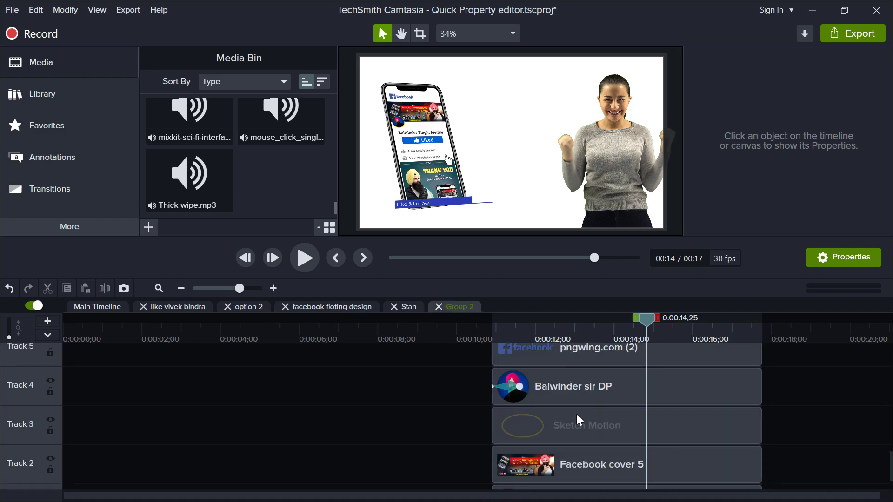
{"action": "left_click", "coordinate": [581, 386]}
{"action": "scroll", "coordinate": [421, 175], "scroll_direction": "up", "scroll_amount": 5}
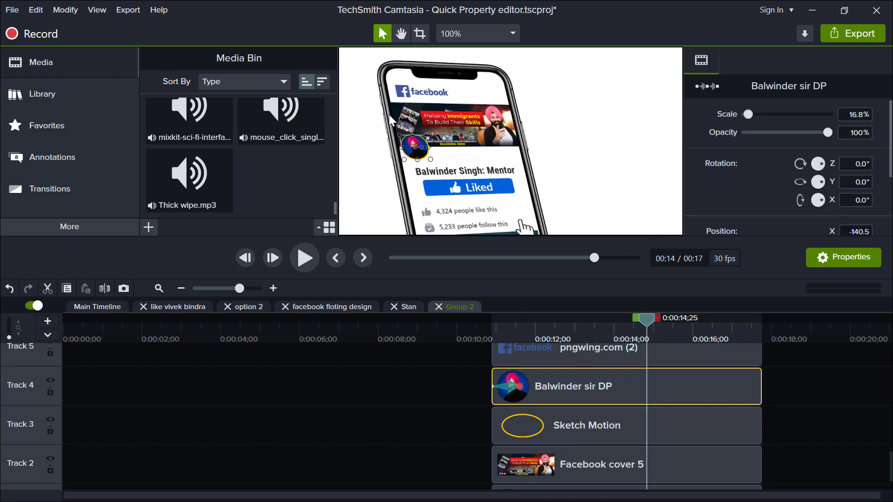
{"action": "left_click", "coordinate": [594, 423]}
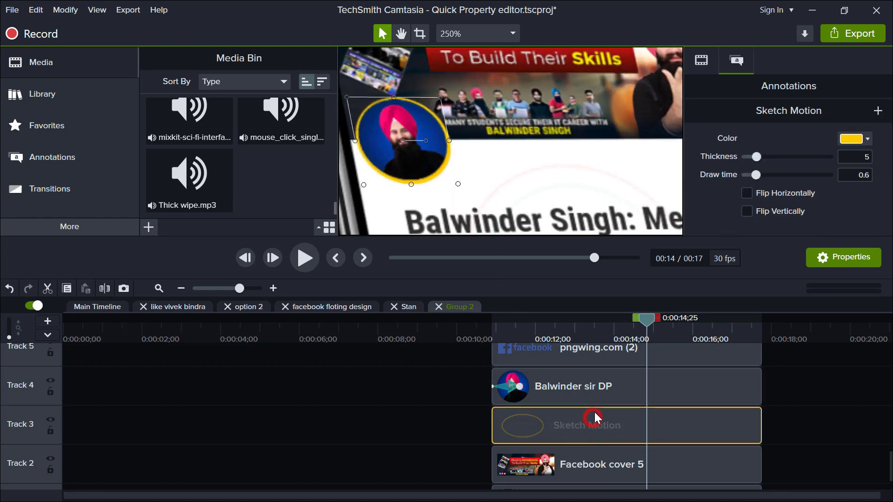
{"action": "scroll", "coordinate": [586, 419], "scroll_direction": "up", "scroll_amount": 3}
{"action": "left_click", "coordinate": [578, 433]}
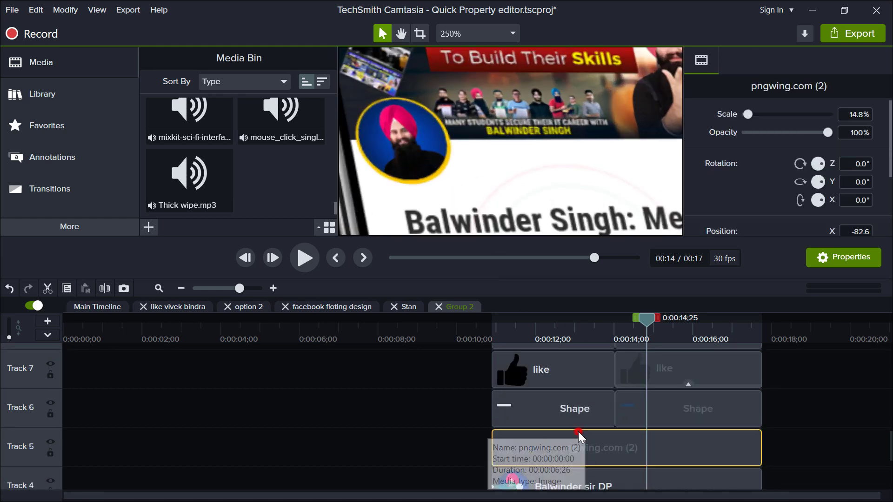
{"action": "left_click", "coordinate": [565, 372]}
{"action": "scroll", "coordinate": [612, 383], "scroll_direction": "up", "scroll_amount": 3}
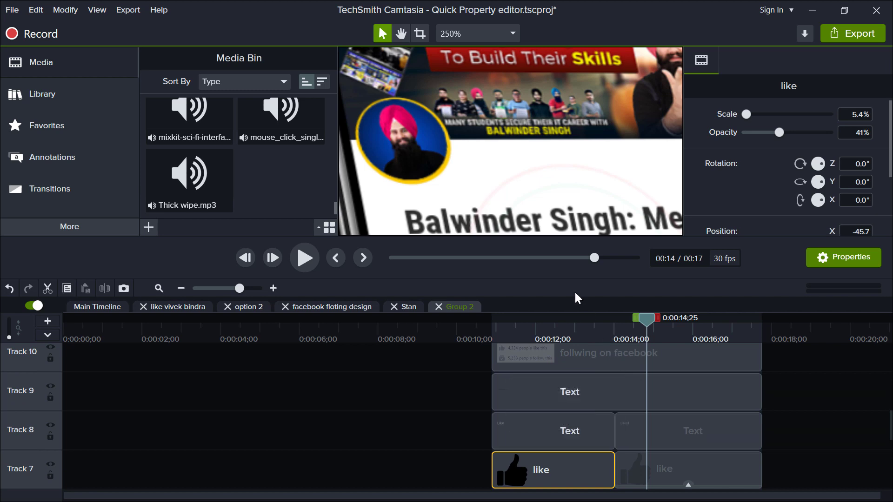
Zoom the canvas out to 85%, move the playhead to about 0:00:15;19, and examine Group 2's layers up to Track 13.
{"action": "key", "text": "ctrl+minus"}
{"action": "key", "text": "ctrl+minus"}
{"action": "left_click_drag", "start_coordinate": [620, 336], "coordinate": [676, 331]}
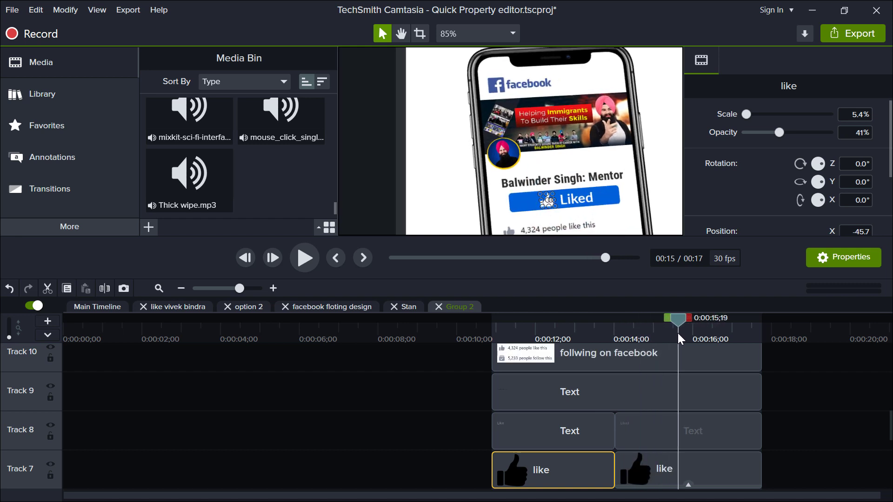
{"action": "scroll", "coordinate": [667, 372], "scroll_direction": "up", "scroll_amount": 3}
{"action": "scroll", "coordinate": [653, 390], "scroll_direction": "up", "scroll_amount": 4}
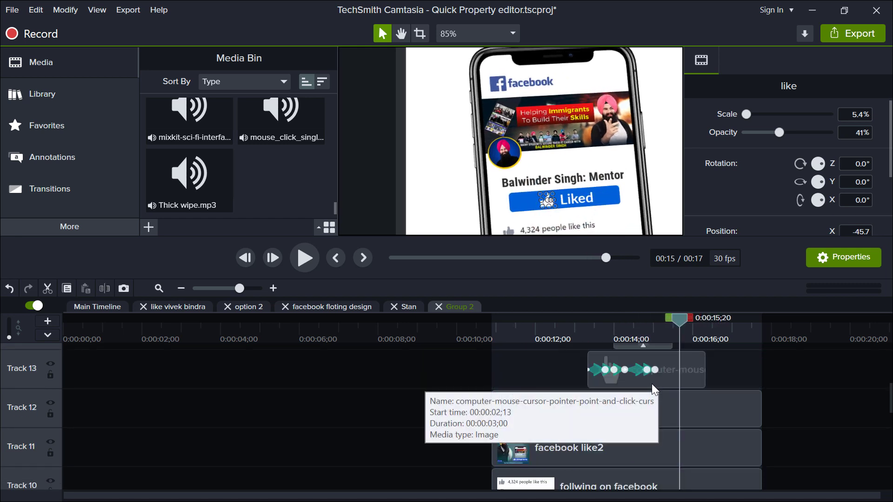
Return to the facebook floting design group, move the playhead back to the group's start and play its animation.
{"action": "left_click_drag", "start_coordinate": [648, 328], "coordinate": [574, 333]}
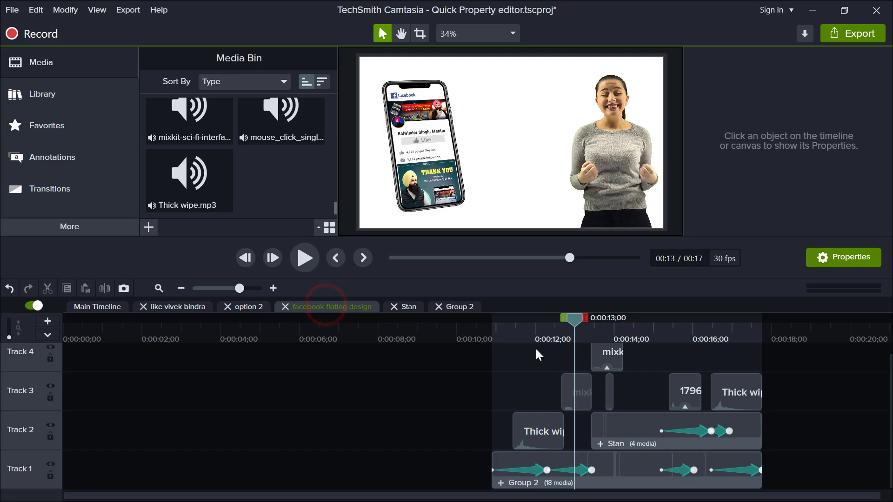
{"action": "left_click_drag", "start_coordinate": [519, 326], "coordinate": [490, 333]}
{"action": "left_click", "coordinate": [305, 255]}
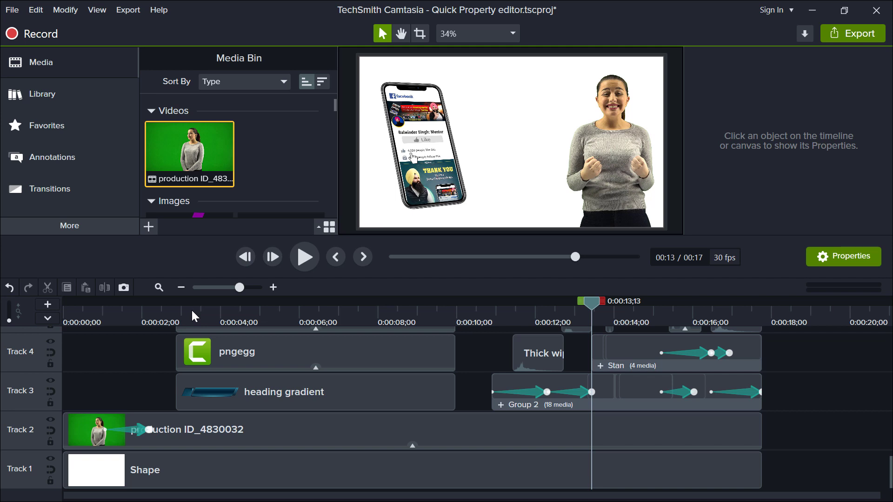
Create a proxy video for the production ID_4830032 green-screen clip in the Media Bin.
{"action": "right_click", "coordinate": [202, 155]}
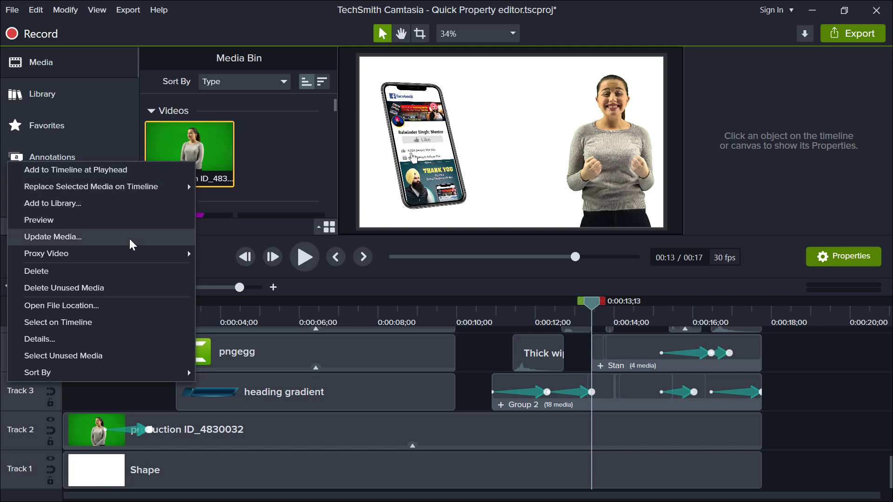
{"action": "mouse_move", "coordinate": [130, 255]}
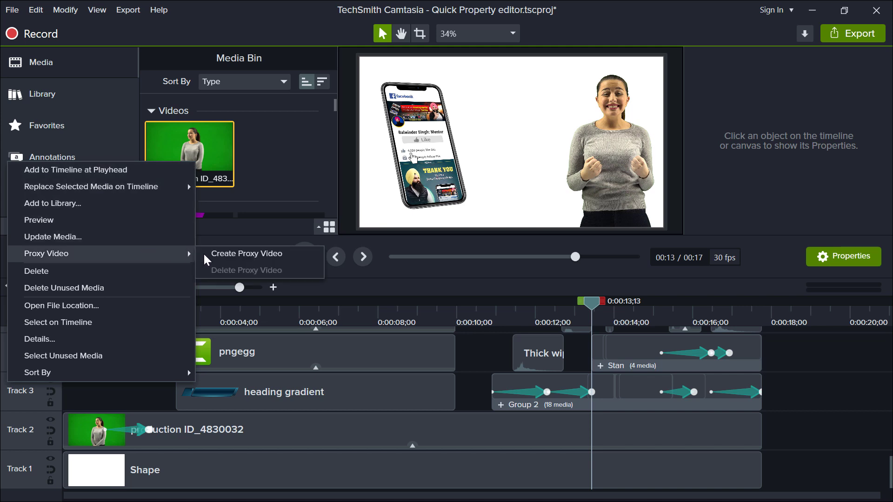
{"action": "left_click", "coordinate": [233, 255]}
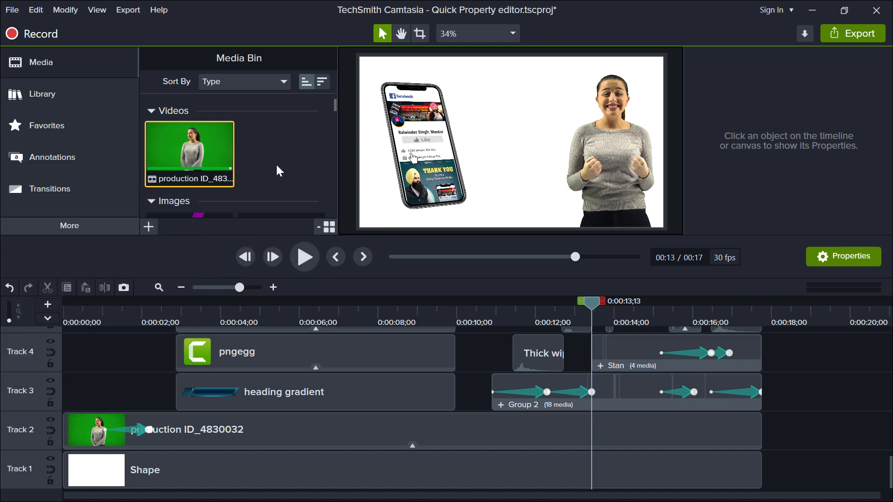
{"action": "mouse_move", "coordinate": [162, 173]}
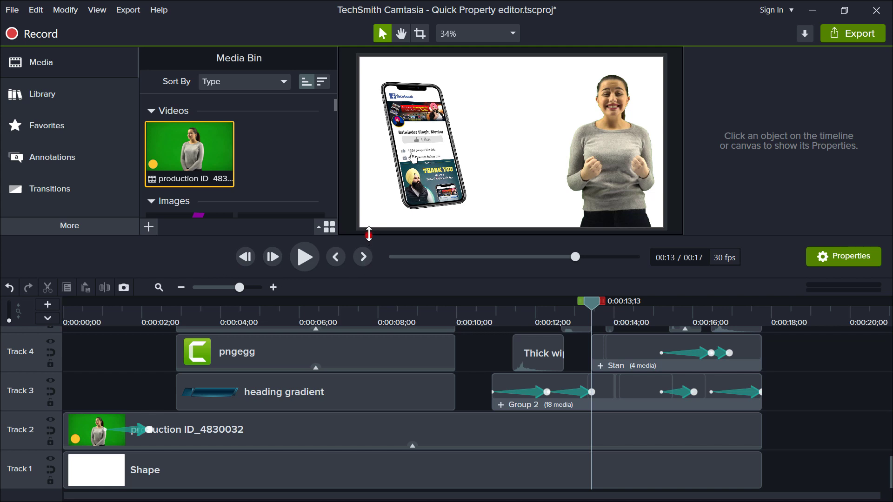
Look through the subheading, corner 3 and Text layers stacked on the main timeline's upper tracks.
{"action": "left_click_drag", "start_coordinate": [368, 235], "coordinate": [363, 101]}
{"action": "scroll", "coordinate": [468, 375], "scroll_direction": "up", "scroll_amount": 10}
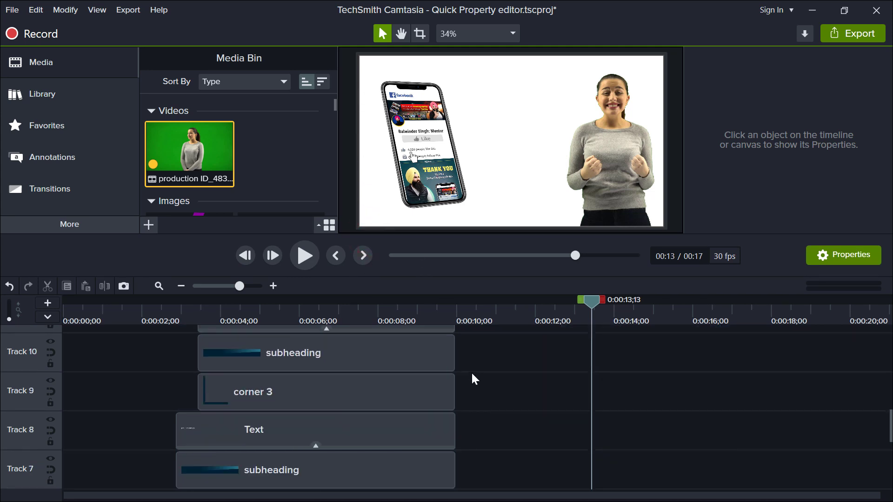
{"action": "scroll", "coordinate": [474, 372], "scroll_direction": "up", "scroll_amount": 4}
{"action": "scroll", "coordinate": [477, 373], "scroll_direction": "down", "scroll_amount": 10}
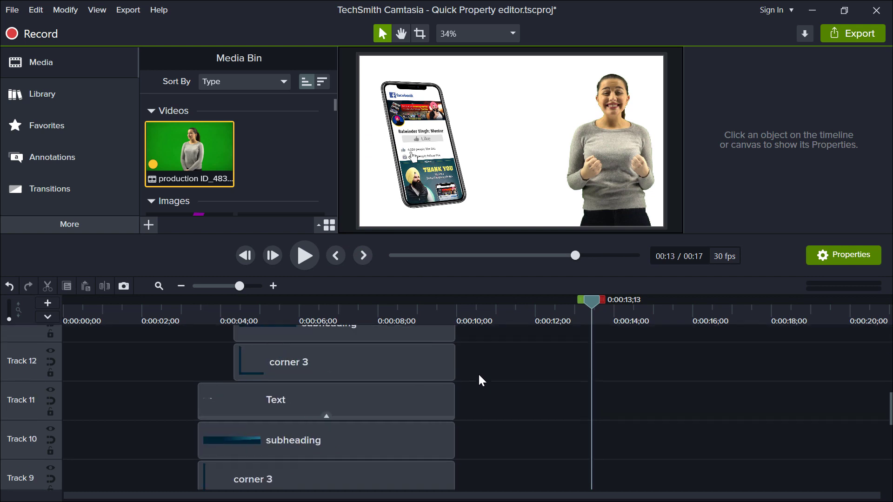
{"action": "scroll", "coordinate": [481, 380], "scroll_direction": "down", "scroll_amount": 5}
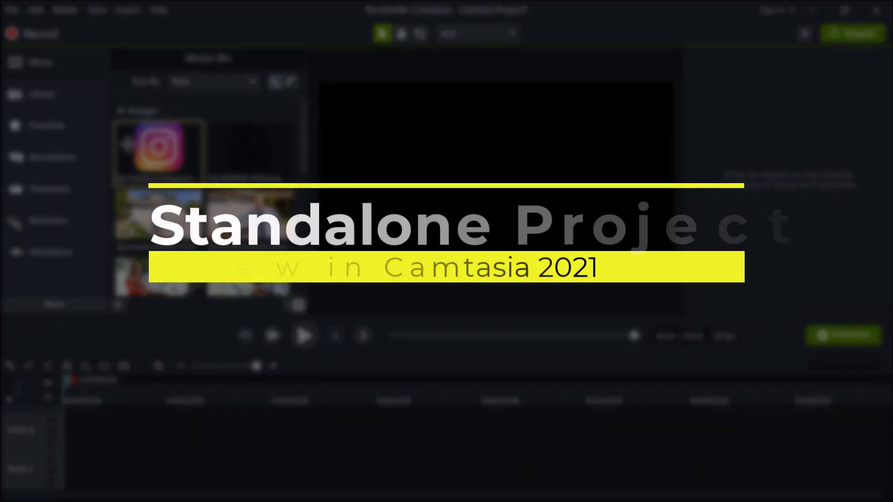
Add all the Media Bin images of the untitled project to Track 2 as a consecutive sequence of clips.
{"action": "left_click_drag", "start_coordinate": [297, 128], "coordinate": [137, 355]}
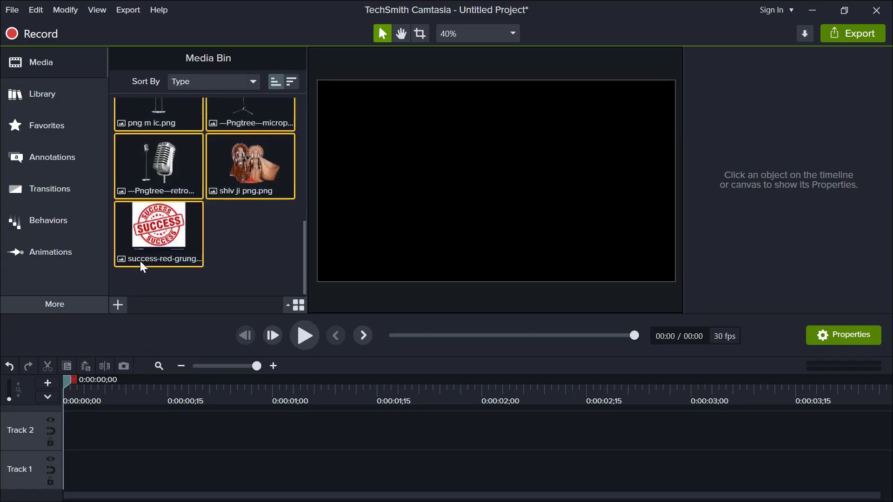
{"action": "left_click_drag", "start_coordinate": [169, 165], "coordinate": [166, 437]}
{"action": "left_click_drag", "start_coordinate": [351, 499], "coordinate": [468, 498]}
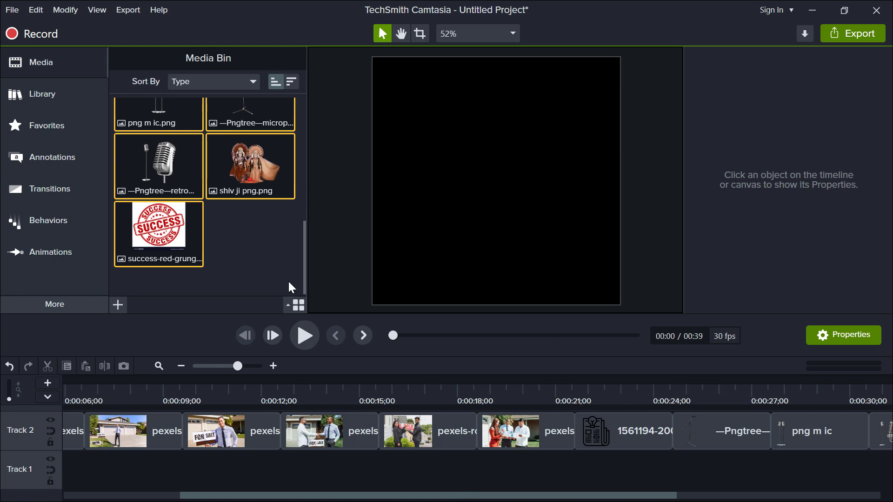
Save the project as "test 01" in Downloads > New folder with the standalone project option enabled.
{"action": "left_click", "coordinate": [13, 10]}
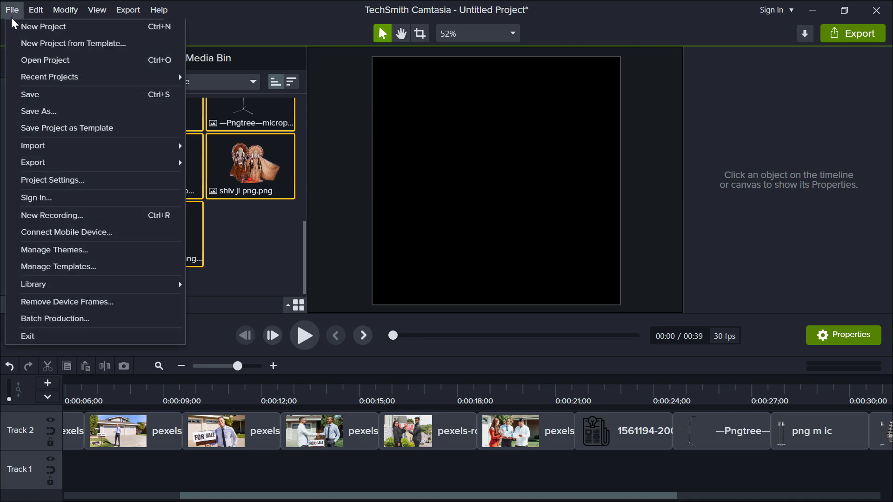
{"action": "left_click", "coordinate": [49, 112]}
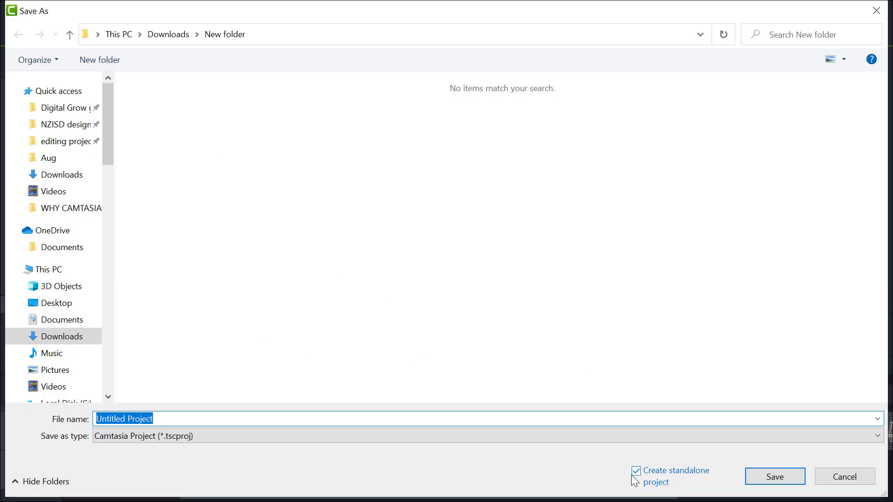
{"action": "left_click", "coordinate": [637, 472]}
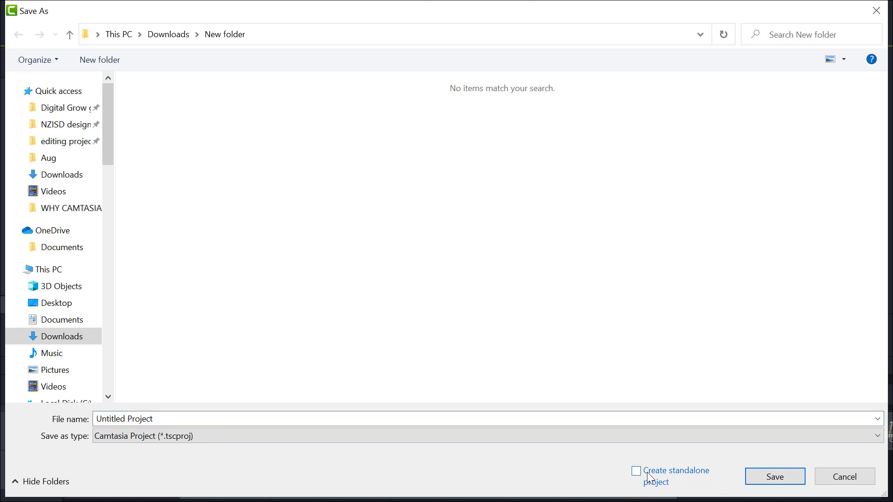
{"action": "left_click", "coordinate": [636, 471]}
{"action": "left_click", "coordinate": [270, 412]}
{"action": "type", "text": "tes"}
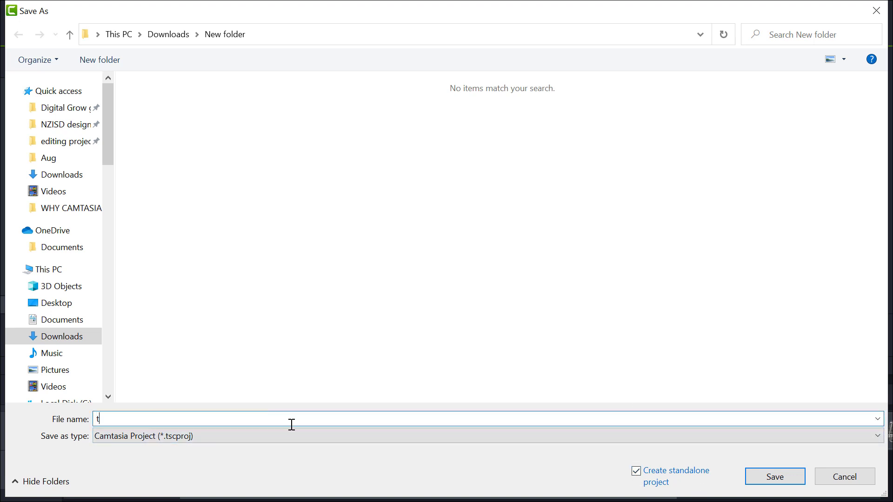
{"action": "type", "text": "t 01"}
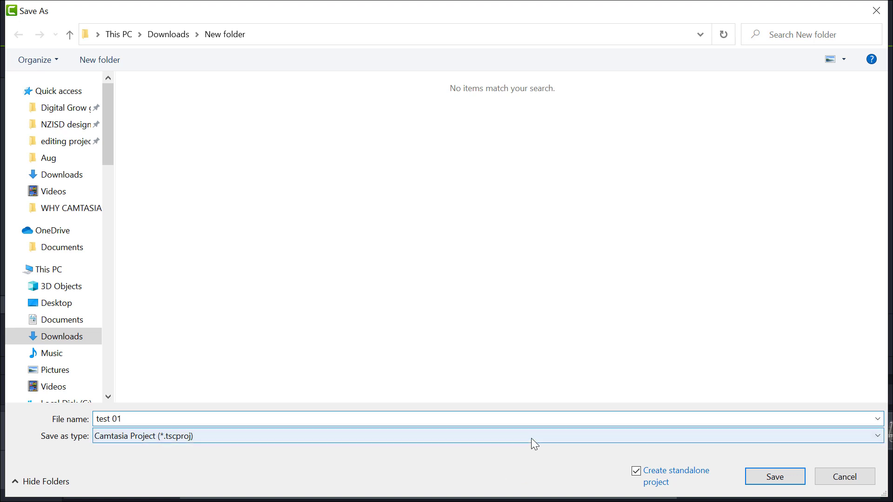
{"action": "left_click", "coordinate": [782, 479]}
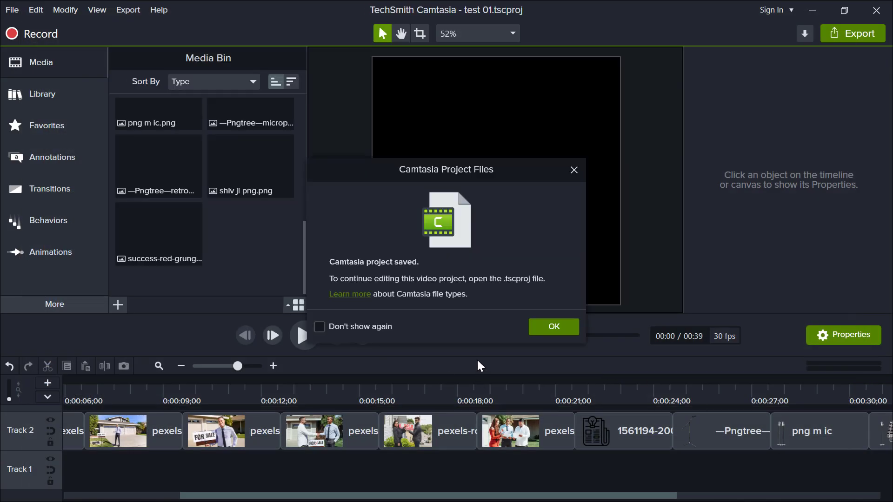
{"action": "left_click", "coordinate": [553, 327]}
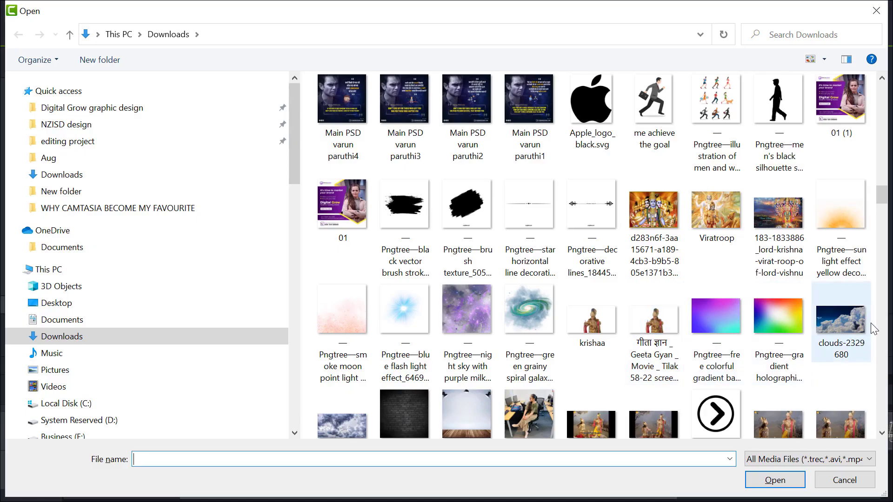
Import the seven neighbouring images from clouds-2329680 to the purple night sky out of Downloads into the Media Bin.
{"action": "left_click_drag", "start_coordinate": [871, 324], "coordinate": [482, 319]}
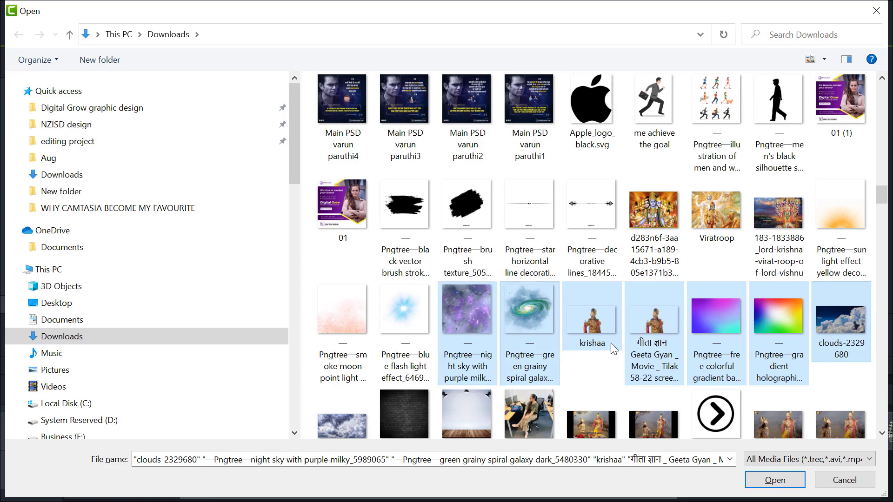
{"action": "left_click", "coordinate": [765, 479]}
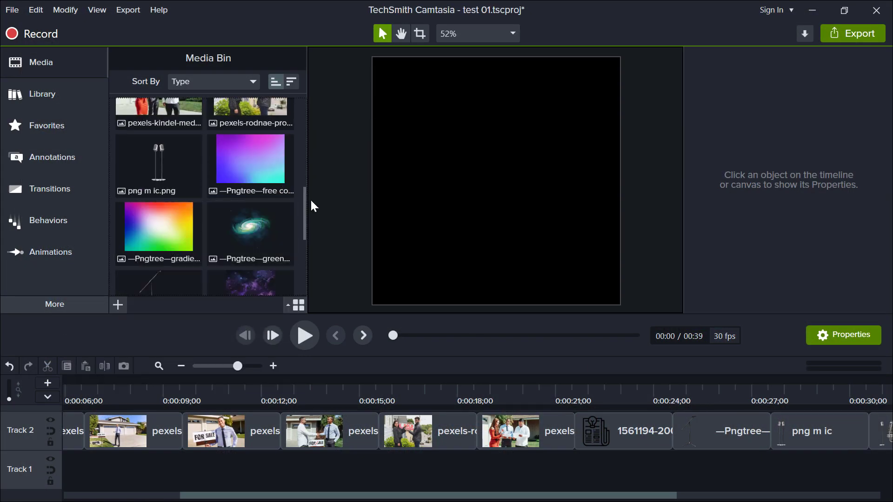
{"action": "mouse_move", "coordinate": [302, 208]}
{"action": "left_mouse_down"}
{"action": "mouse_move", "coordinate": [299, 277]}
{"action": "mouse_move", "coordinate": [291, 218]}
{"action": "left_mouse_up"}
Place the holographic gradient and the free colorful gradient images after the last Track 2 clip, and save the project.
{"action": "left_click", "coordinate": [160, 207]}
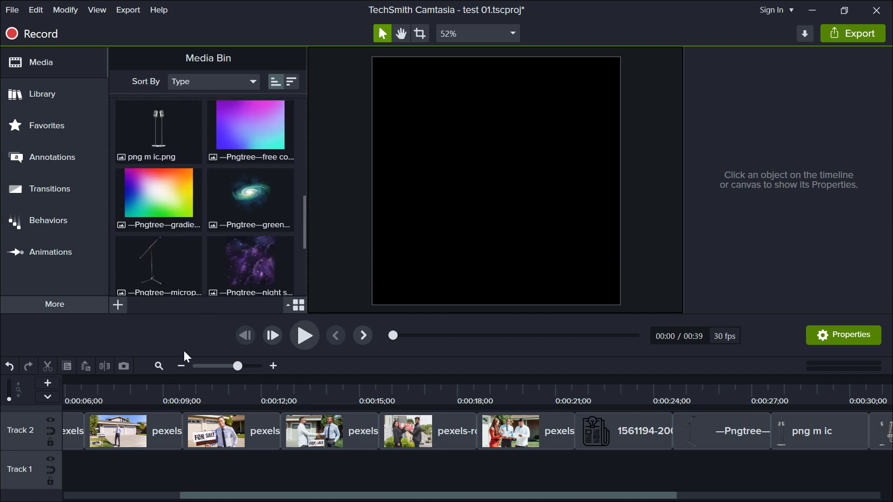
{"action": "left_click_drag", "start_coordinate": [237, 366], "coordinate": [231, 365]}
{"action": "left_click_drag", "start_coordinate": [169, 200], "coordinate": [620, 444]}
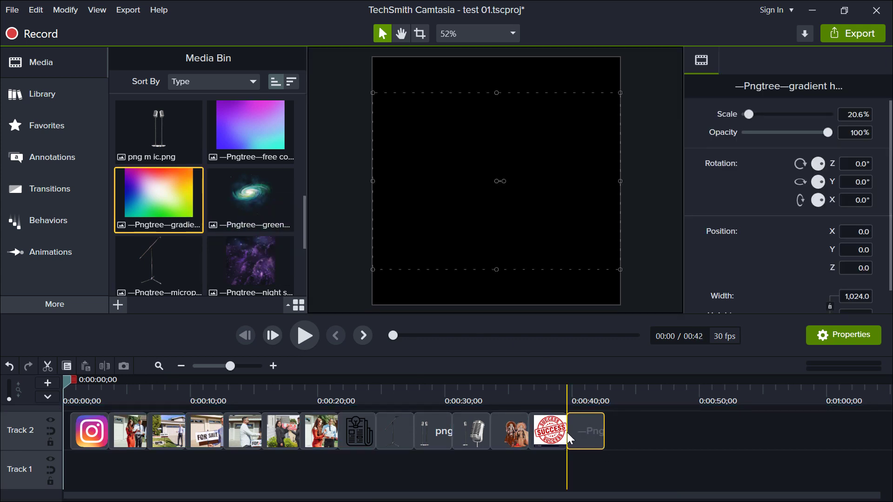
{"action": "left_click_drag", "start_coordinate": [265, 133], "coordinate": [648, 434]}
{"action": "left_click", "coordinate": [687, 440]}
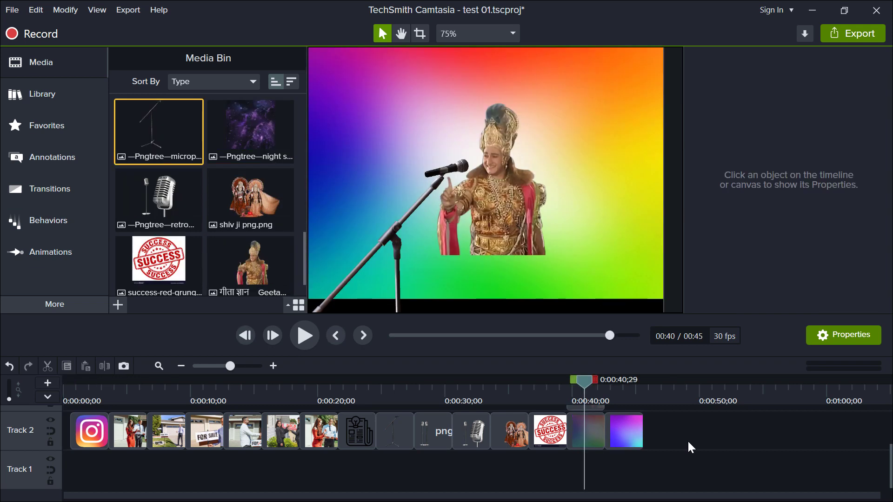
{"action": "key", "text": "ctrl+s"}
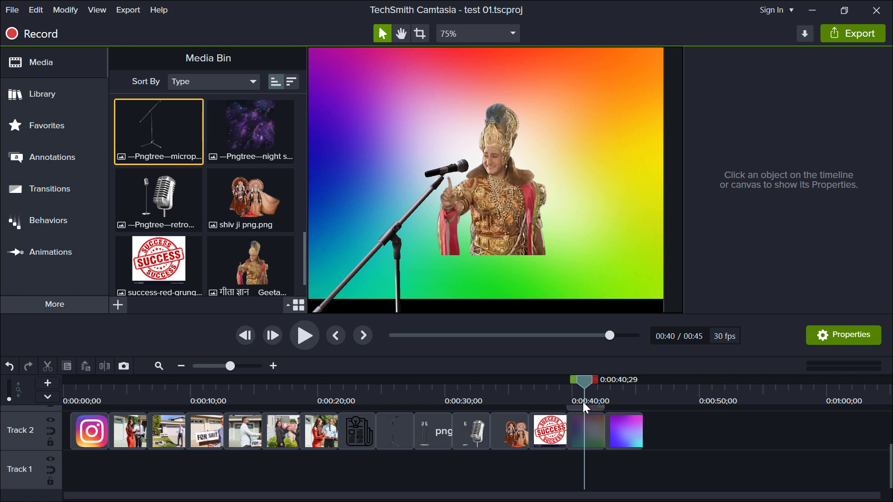
Switch to File Explorer, open the test 01.tscproj folder inside New folder, and select all its files to check the bundled media.
{"action": "left_click", "coordinate": [812, 11]}
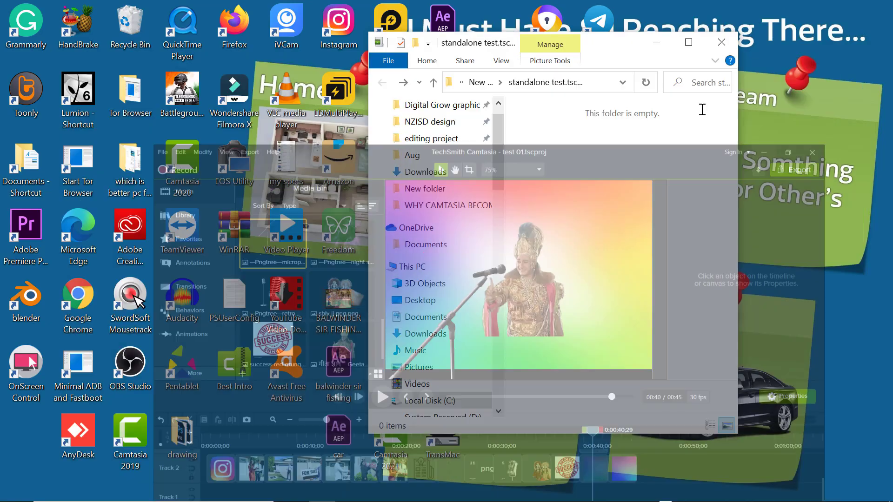
{"action": "left_click", "coordinate": [478, 82]}
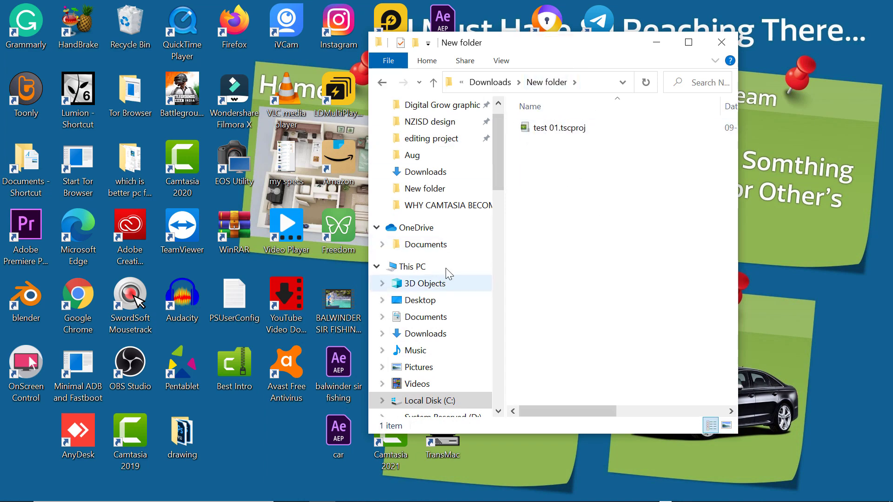
{"action": "double_click", "coordinate": [553, 44]}
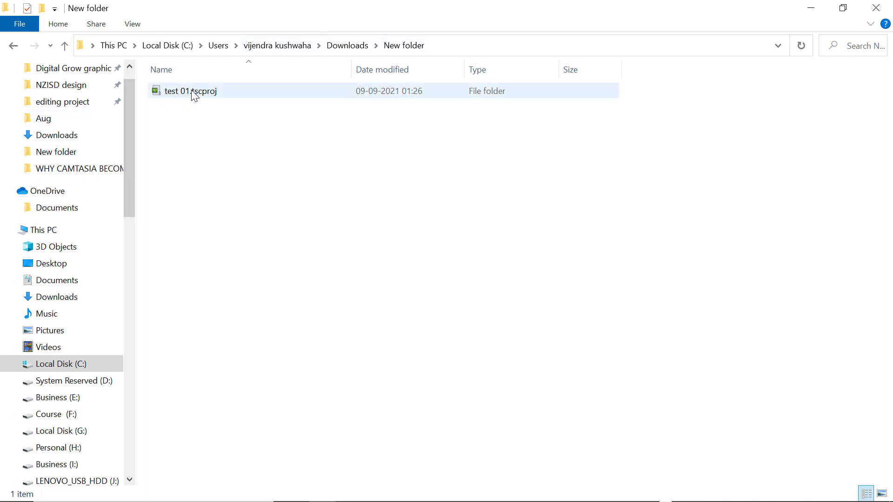
{"action": "mouse_move", "coordinate": [185, 98]}
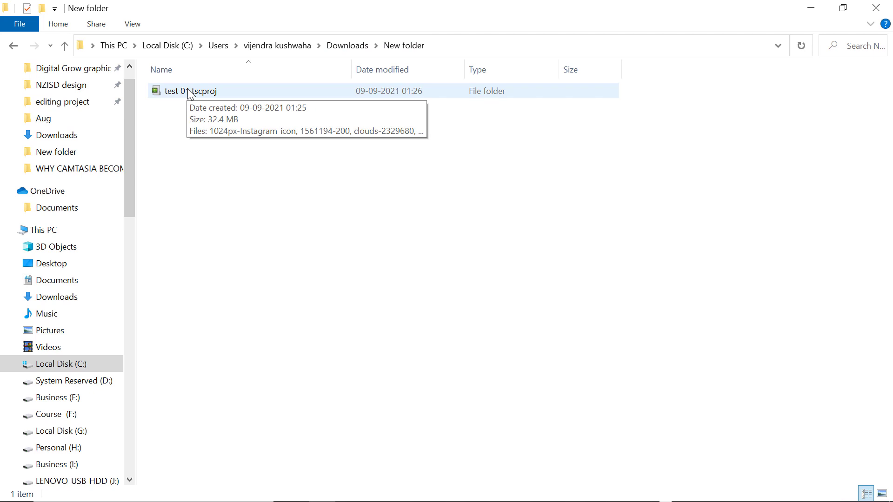
{"action": "double_click", "coordinate": [189, 91]}
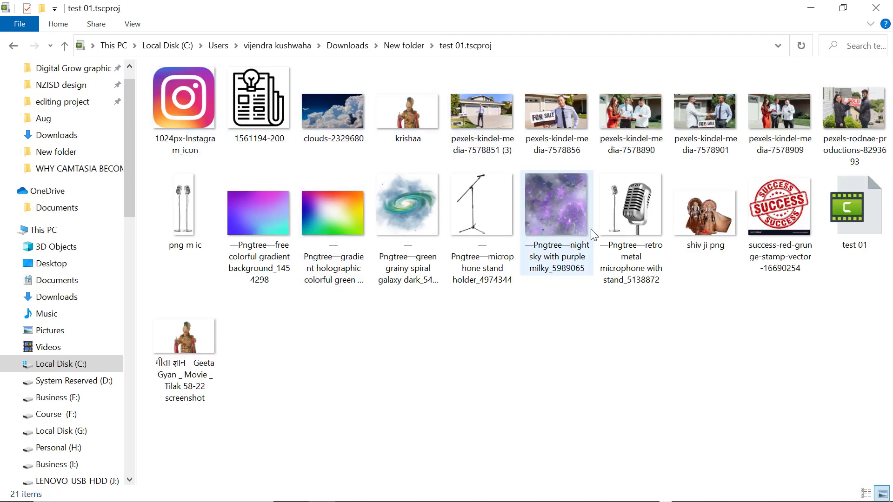
{"action": "mouse_move", "coordinate": [543, 226]}
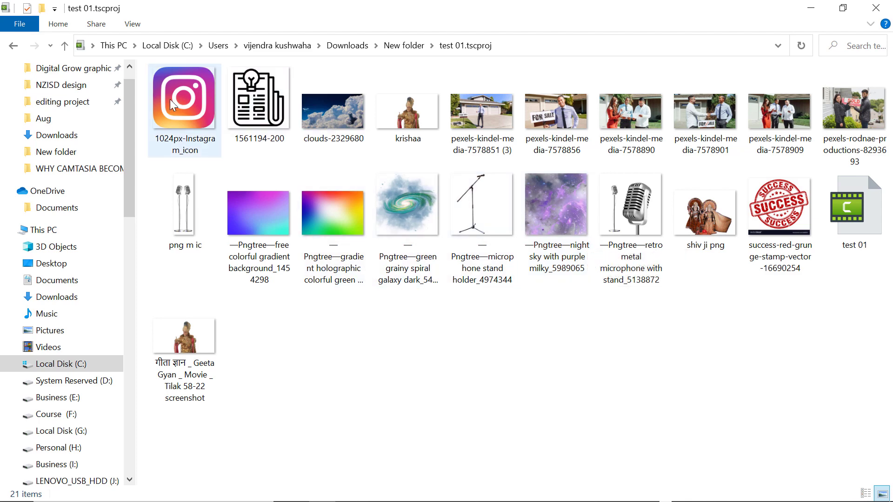
{"action": "left_click_drag", "start_coordinate": [143, 93], "coordinate": [839, 420]}
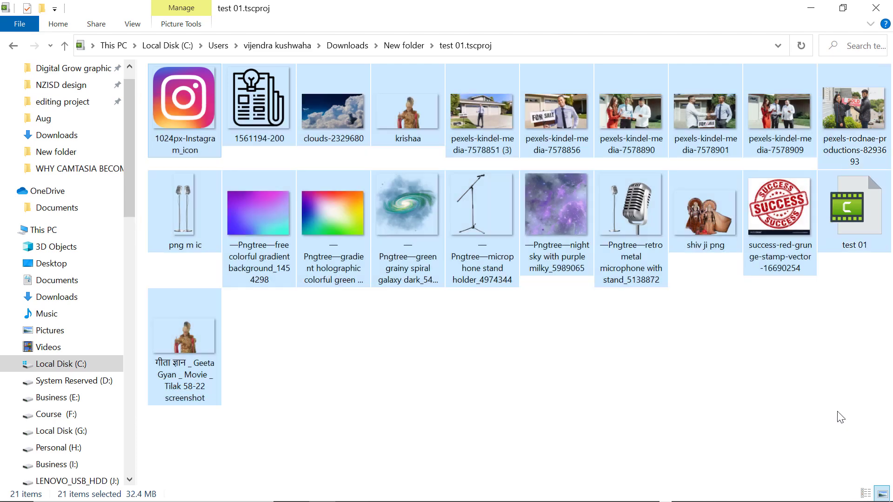
Copy the test 01.tscproj folder and review its contents again before switching back to Camtasia's Quick Property editor project.
{"action": "left_click", "coordinate": [13, 45]}
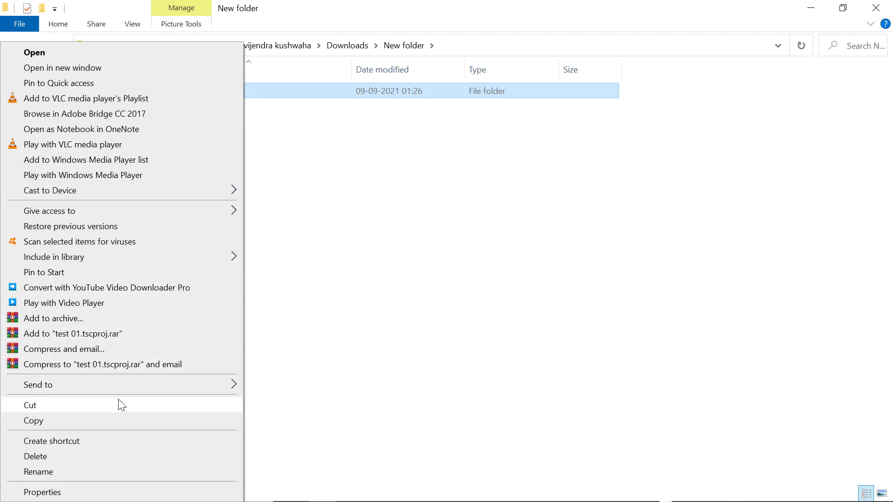
{"action": "left_click", "coordinate": [129, 420]}
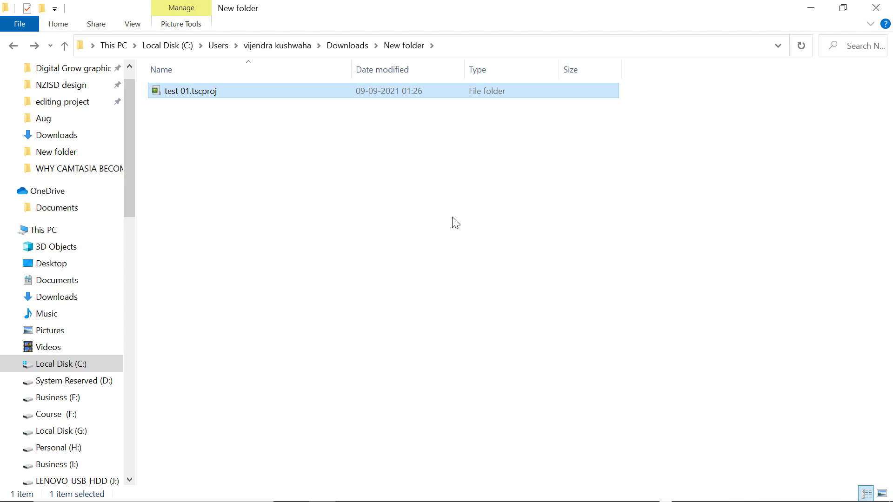
{"action": "double_click", "coordinate": [224, 95]}
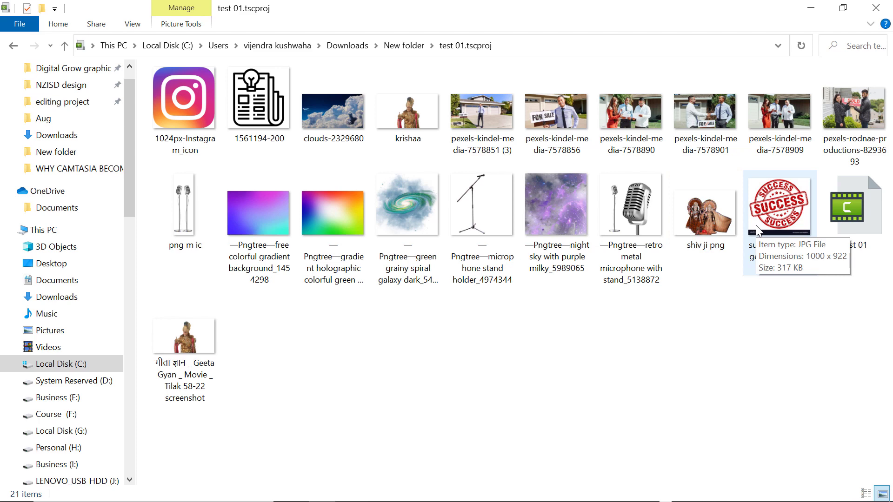
{"action": "key", "text": "alt+Tab"}
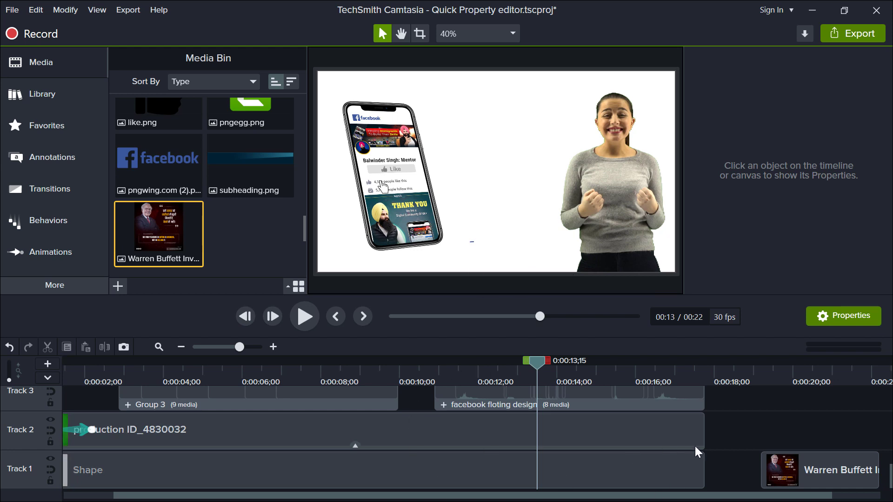
Place pngegg.png from the Media Bin on Track 1 after the Warren Buffett image clip.
{"action": "left_click", "coordinate": [791, 477]}
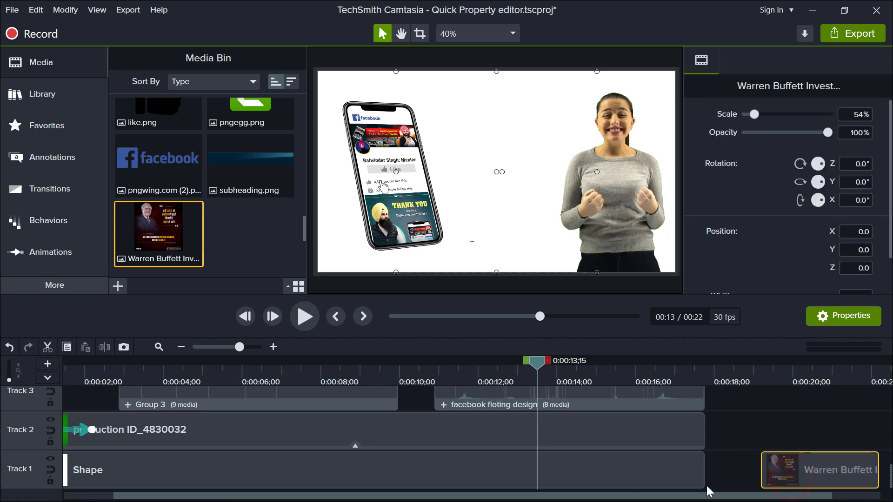
{"action": "scroll", "coordinate": [736, 487], "scroll_direction": "right", "scroll_amount": 2}
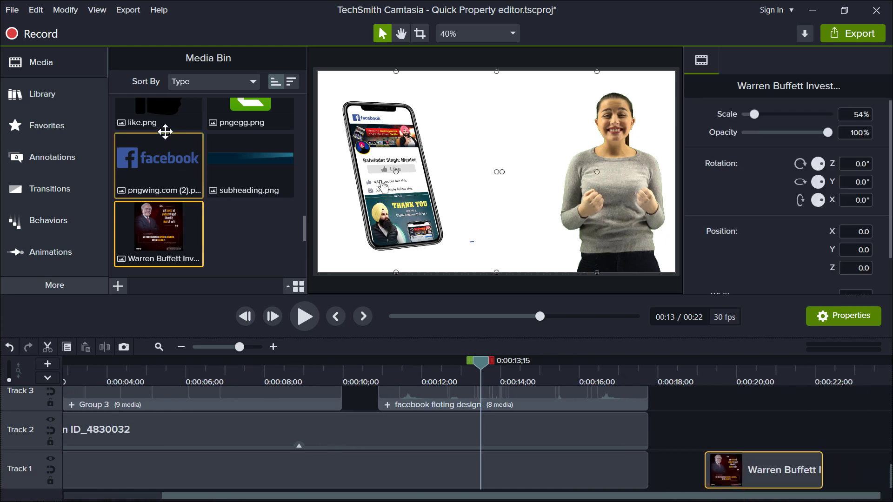
{"action": "left_click_drag", "start_coordinate": [250, 113], "coordinate": [835, 483]}
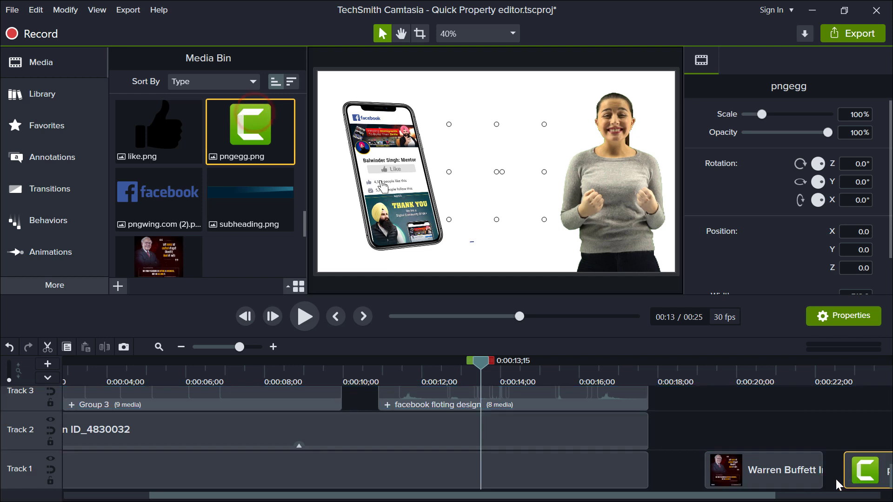
{"action": "left_click_drag", "start_coordinate": [770, 496], "coordinate": [825, 497]}
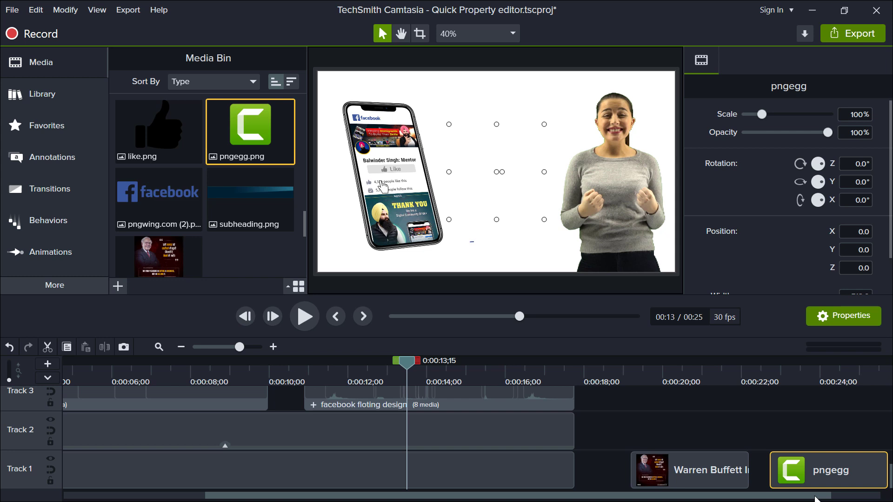
Move the Warren Buffett and pngegg clips up against the Shape clip on Track 1, and spread them apart again.
{"action": "left_click_drag", "start_coordinate": [750, 471], "coordinate": [694, 470]}
{"action": "left_click_drag", "start_coordinate": [830, 454], "coordinate": [739, 462]}
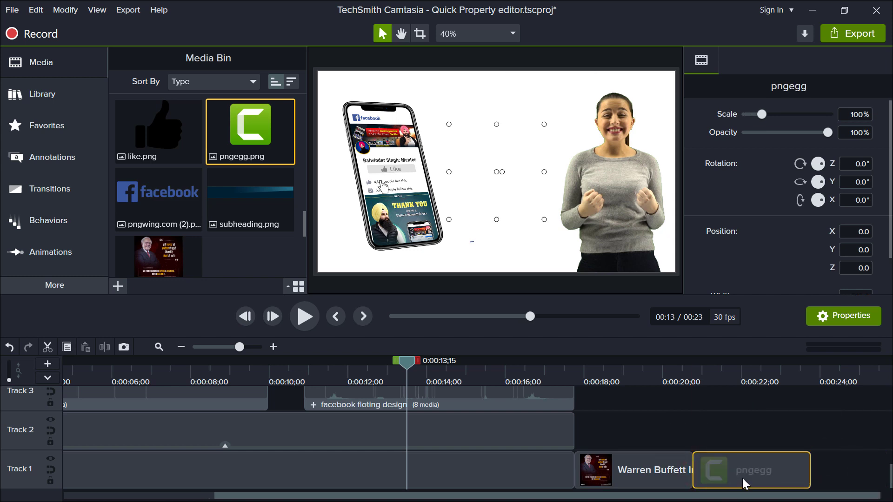
{"action": "left_click_drag", "start_coordinate": [750, 477], "coordinate": [820, 471]}
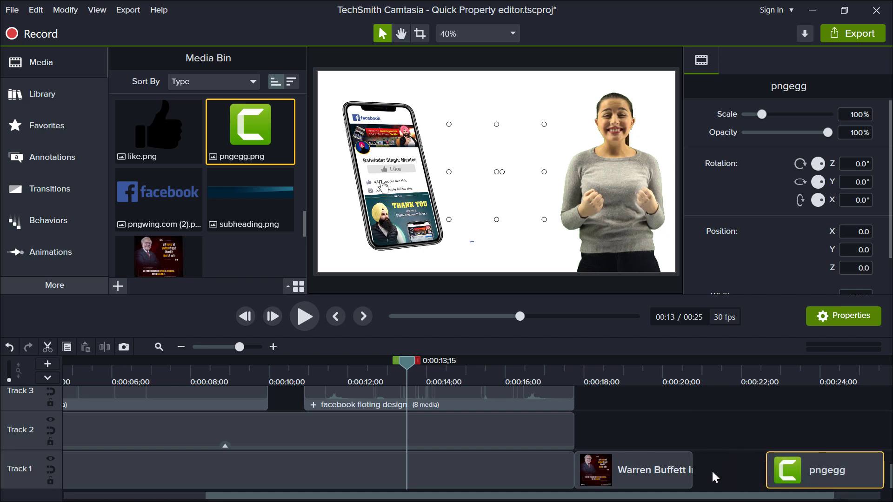
{"action": "left_click_drag", "start_coordinate": [675, 470], "coordinate": [707, 468]}
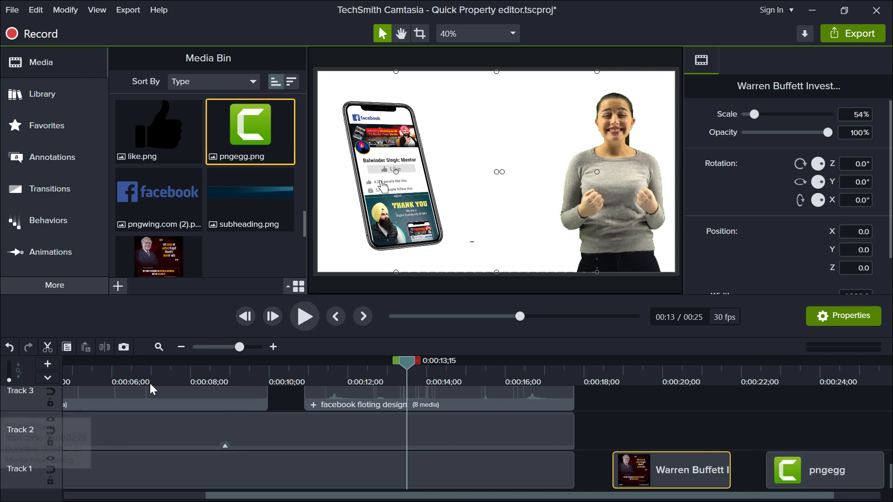
Enlarge the timeline area and turn on the magnetic track option for Track 1 to close the gaps between its clips.
{"action": "left_click_drag", "start_coordinate": [319, 294], "coordinate": [321, 231]}
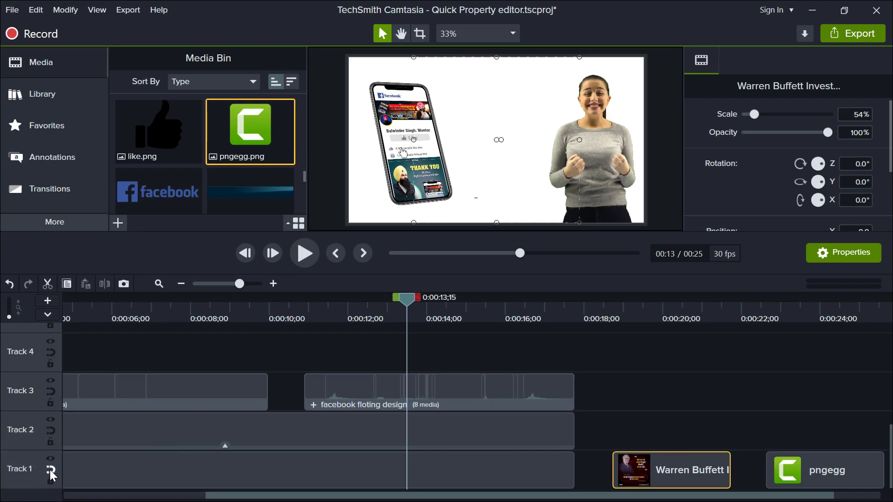
{"action": "left_click", "coordinate": [51, 469]}
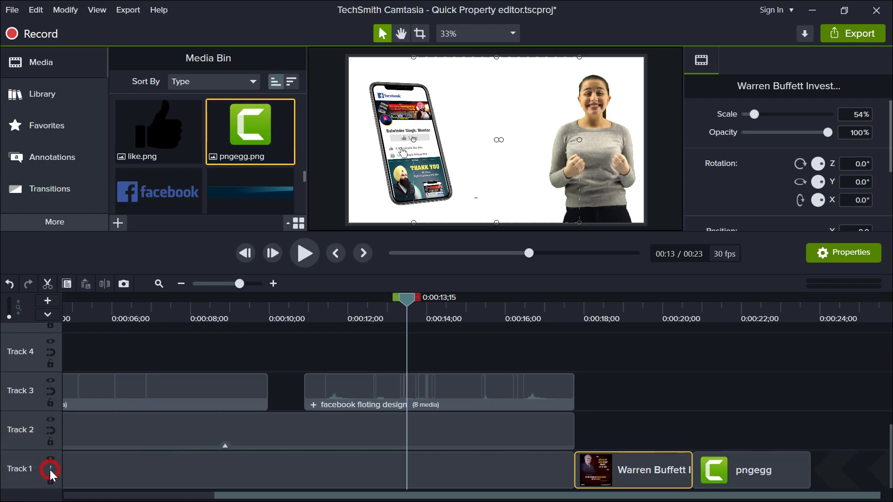
{"action": "left_click", "coordinate": [735, 467]}
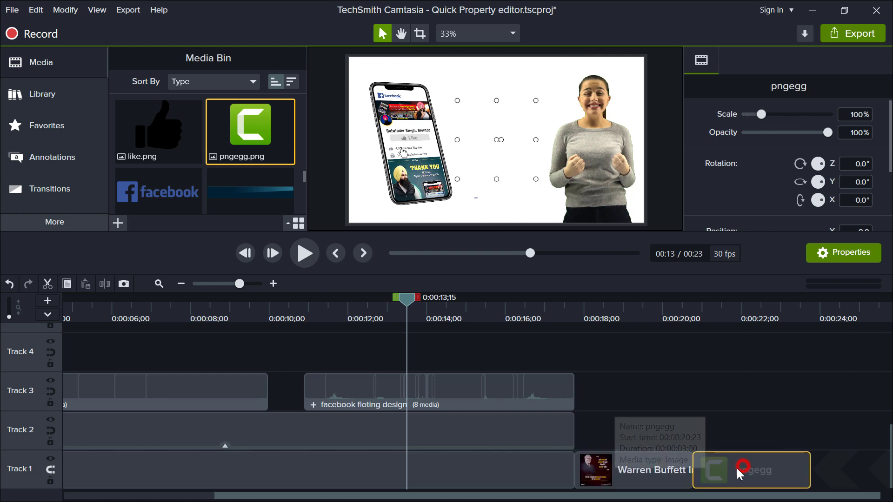
{"action": "left_click", "coordinate": [671, 468]}
Turn off the magnetic track option for Track 1 and move the pngegg and Warren Buffett clips apart.
{"action": "left_click", "coordinate": [53, 469]}
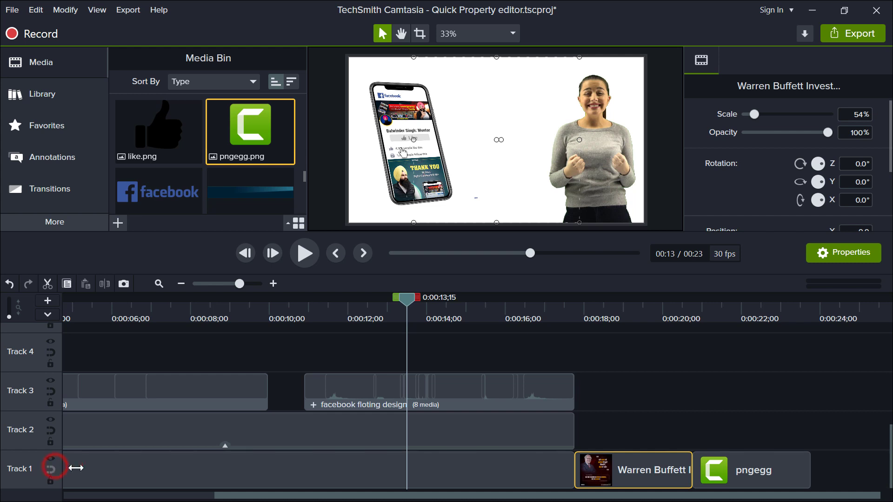
{"action": "left_click_drag", "start_coordinate": [758, 470], "coordinate": [827, 469]}
{"action": "left_click_drag", "start_coordinate": [661, 475], "coordinate": [699, 475]}
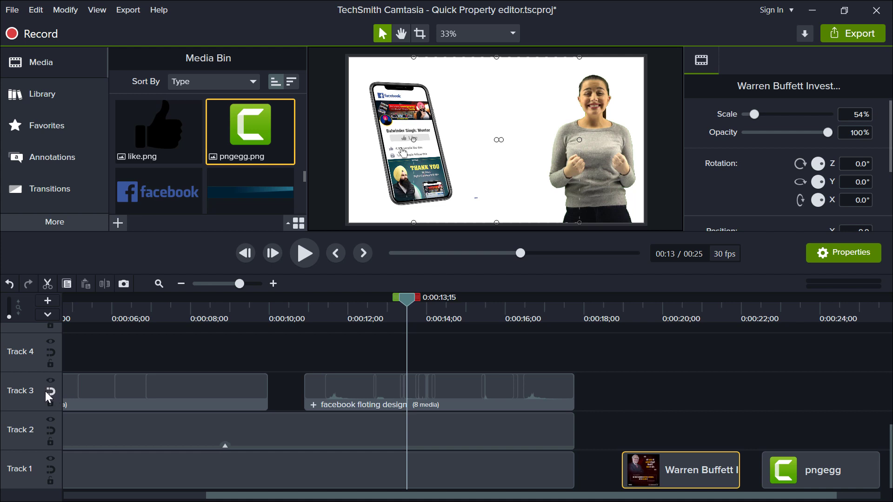
With the playhead at 0:00:04;10, open Group 3 in its own timeline tab, review its tracks, and close the tab.
{"action": "left_click_drag", "start_coordinate": [378, 496], "coordinate": [232, 493]}
{"action": "left_click_drag", "start_coordinate": [466, 304], "coordinate": [234, 340]}
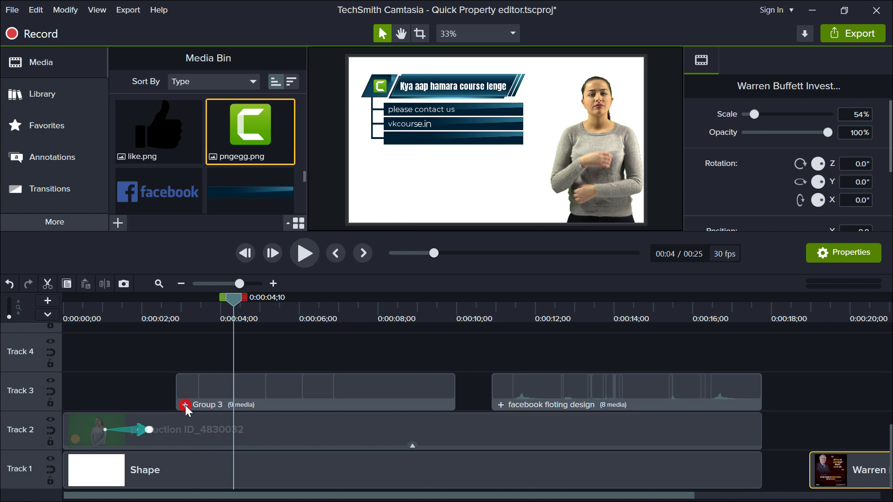
{"action": "left_click", "coordinate": [185, 405]}
{"action": "scroll", "coordinate": [265, 382], "scroll_direction": "up", "scroll_amount": 5}
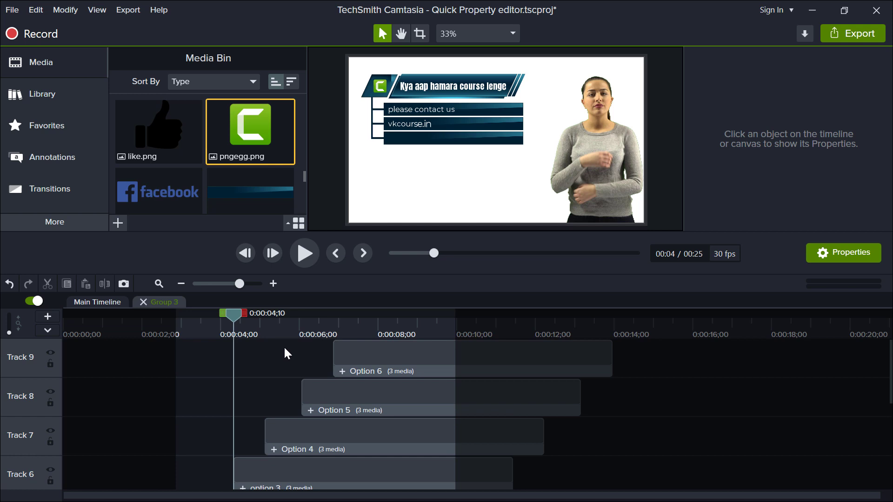
{"action": "left_click", "coordinate": [143, 304]}
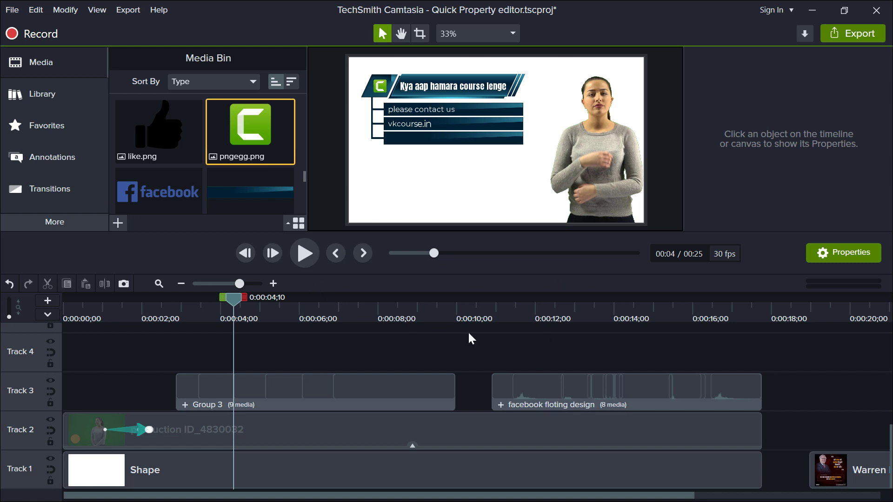
Position the playhead at 0:00:14;05 and examine the Facebook phone animation up close on the canvas.
{"action": "left_click_drag", "start_coordinate": [496, 319], "coordinate": [621, 321]}
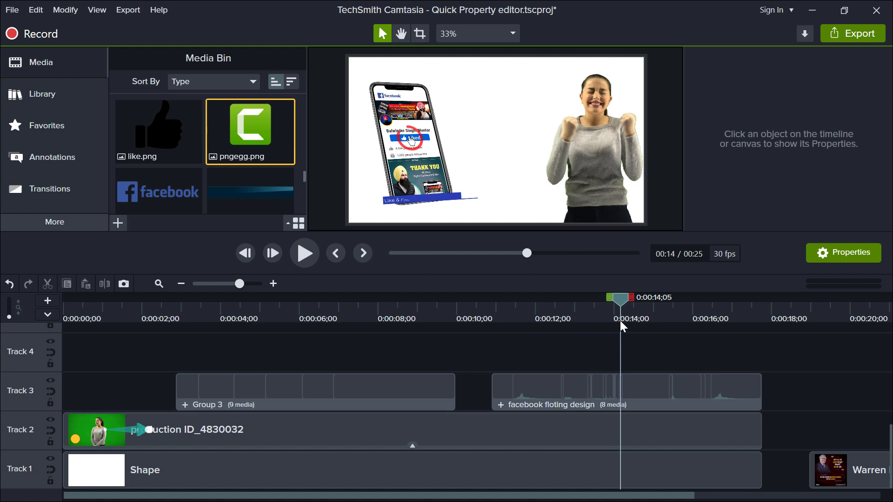
{"action": "scroll", "coordinate": [449, 171], "scroll_direction": "up", "scroll_amount": 5}
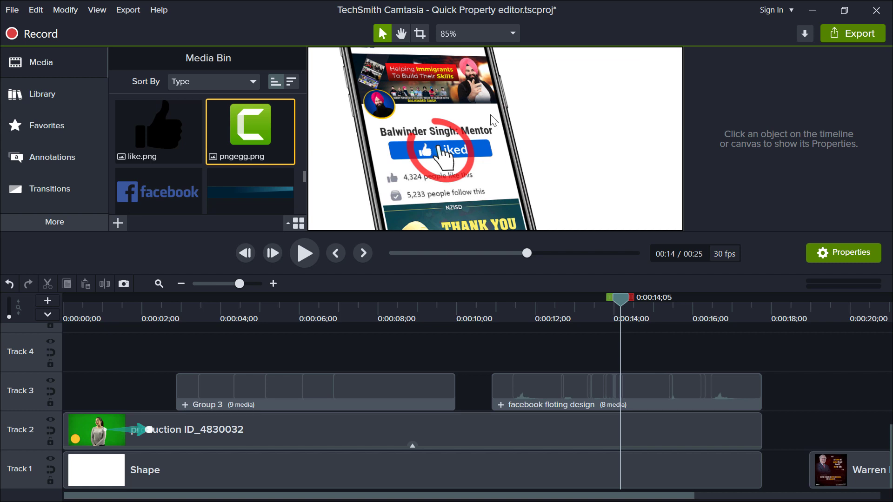
{"action": "left_click_drag", "start_coordinate": [305, 171], "coordinate": [299, 197]}
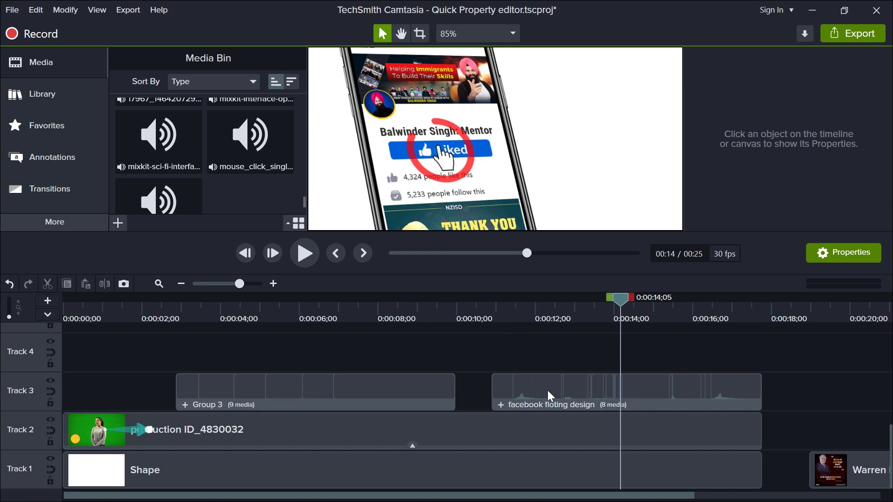
{"action": "scroll", "coordinate": [435, 122], "scroll_direction": "down", "scroll_amount": 1}
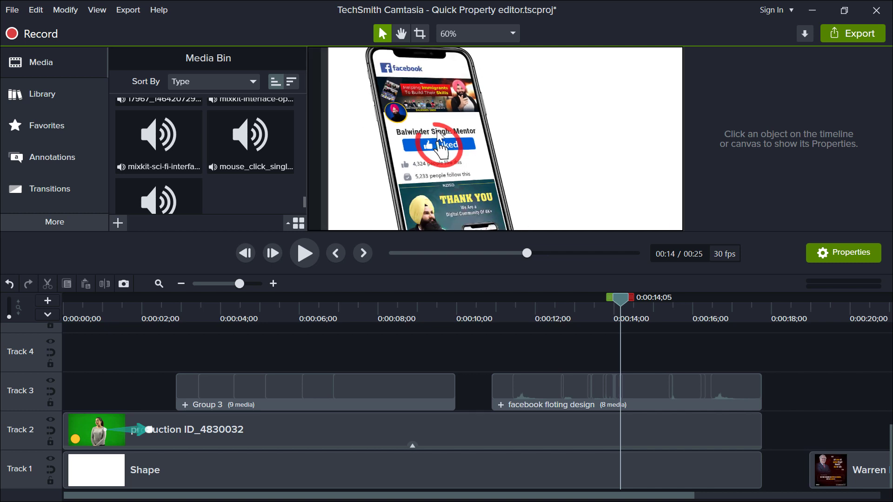
{"action": "scroll", "coordinate": [478, 227], "scroll_direction": "up", "scroll_amount": 1}
{"action": "key", "text": "space"}
{"action": "left_click_drag", "start_coordinate": [464, 198], "coordinate": [443, 121]}
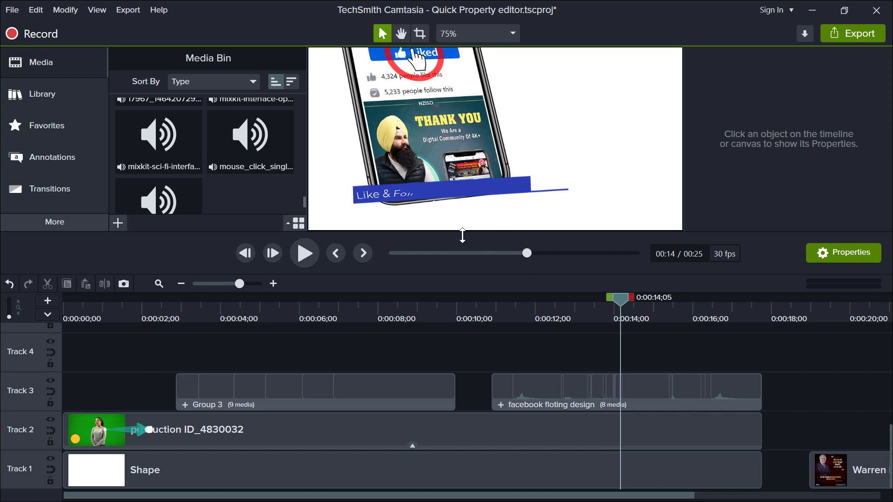
Open the facebook floting design group in its own tab and inspect the properties of its Group 2 and Stan subgroups.
{"action": "left_click", "coordinate": [501, 405]}
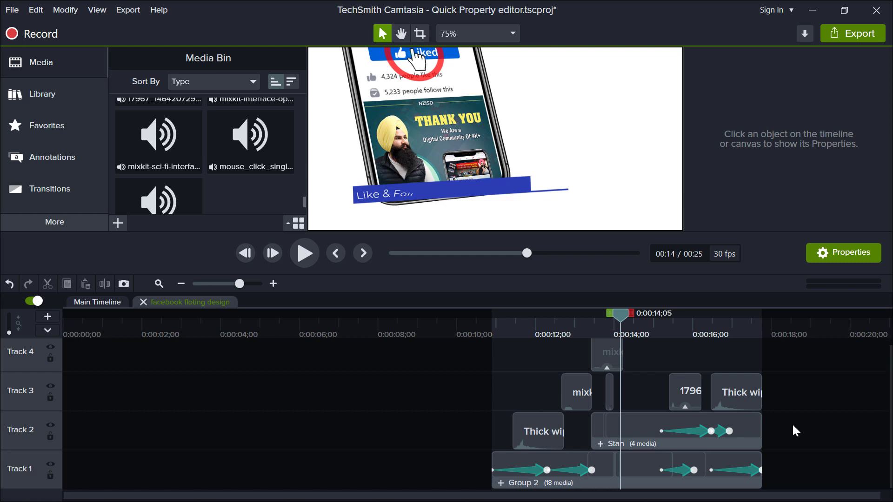
{"action": "left_click", "coordinate": [531, 473]}
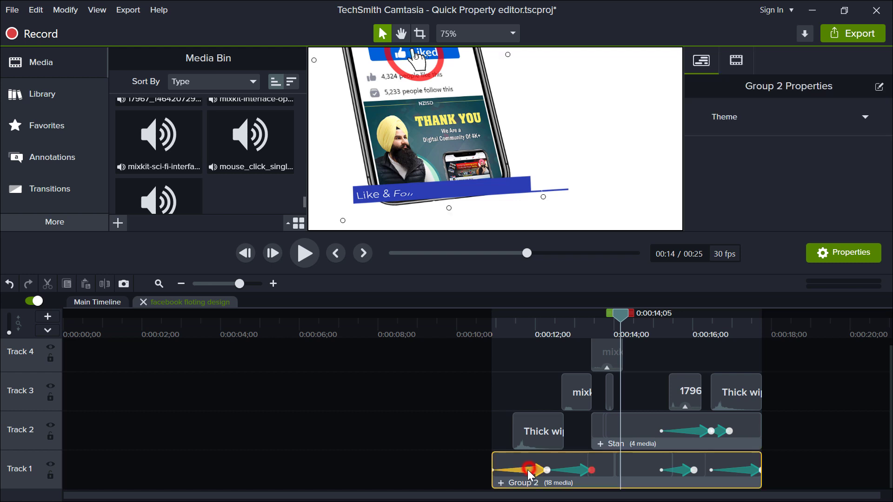
{"action": "left_click", "coordinate": [579, 469]}
{"action": "left_click", "coordinate": [688, 430]}
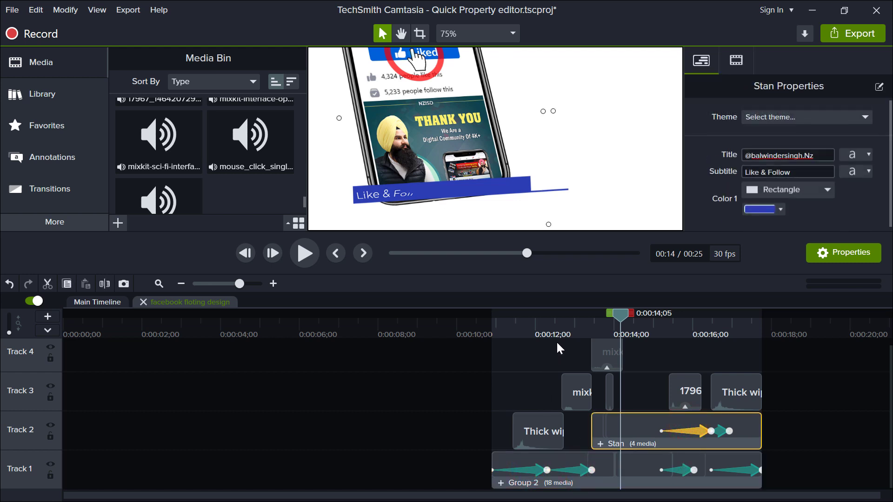
Set the canvas zoom to 33% and position the playhead at 0:00:11;24 inside the facebook floting design group.
{"action": "left_click_drag", "start_coordinate": [549, 326], "coordinate": [531, 343]}
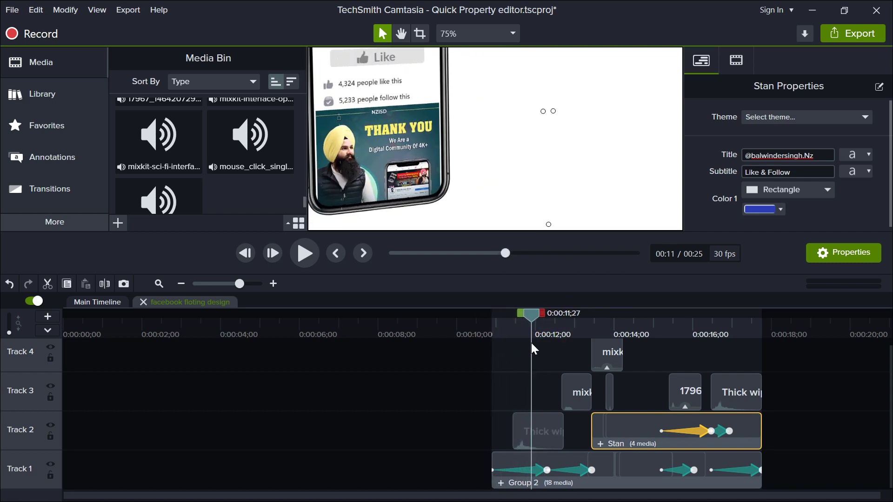
{"action": "left_click", "coordinate": [473, 36]}
{"action": "left_click", "coordinate": [470, 87]}
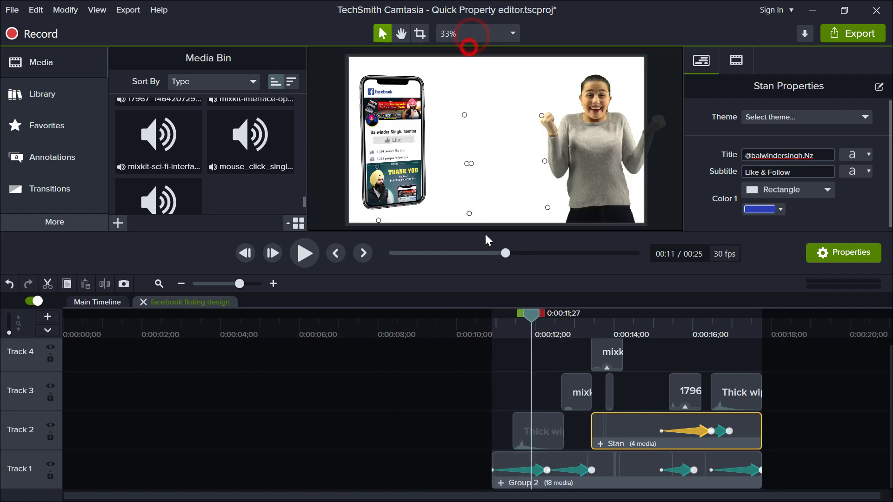
{"action": "left_click_drag", "start_coordinate": [516, 328], "coordinate": [525, 347]}
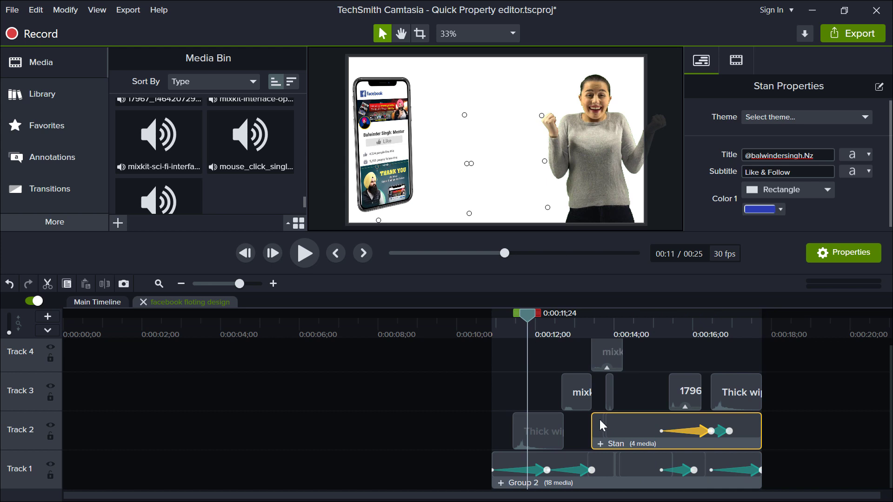
Open the nested Group 2 in its own tab and convert the facebook like2 clip on Track 11 to a placeholder.
{"action": "left_click", "coordinate": [501, 484]}
{"action": "scroll", "coordinate": [586, 421], "scroll_direction": "up", "scroll_amount": 7}
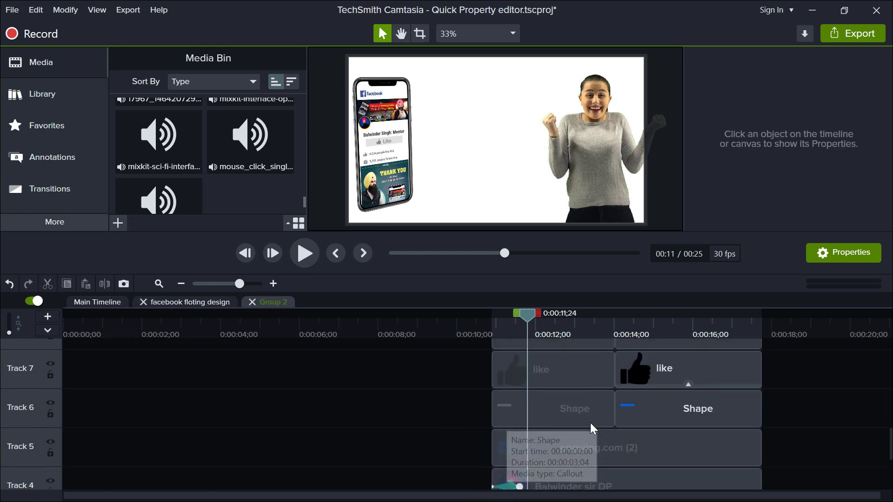
{"action": "scroll", "coordinate": [593, 421], "scroll_direction": "up", "scroll_amount": 3}
{"action": "scroll", "coordinate": [584, 424], "scroll_direction": "down", "scroll_amount": 2}
{"action": "left_click", "coordinate": [584, 424]}
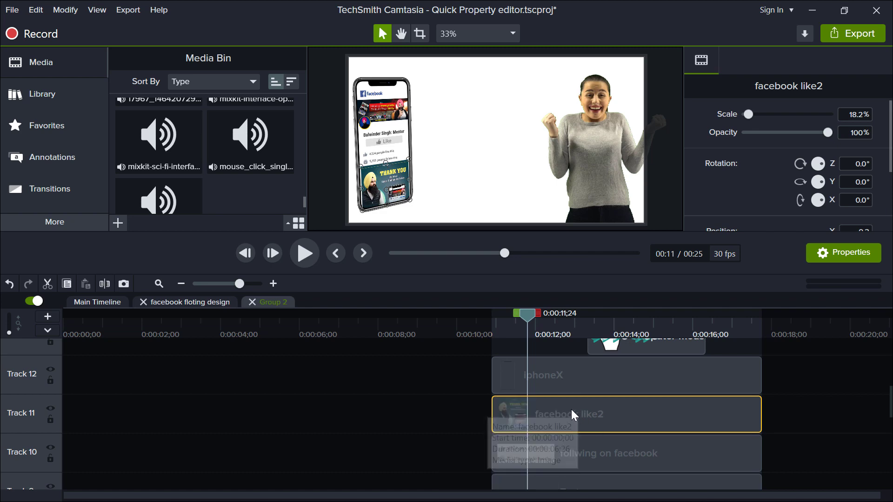
{"action": "right_click", "coordinate": [571, 409]}
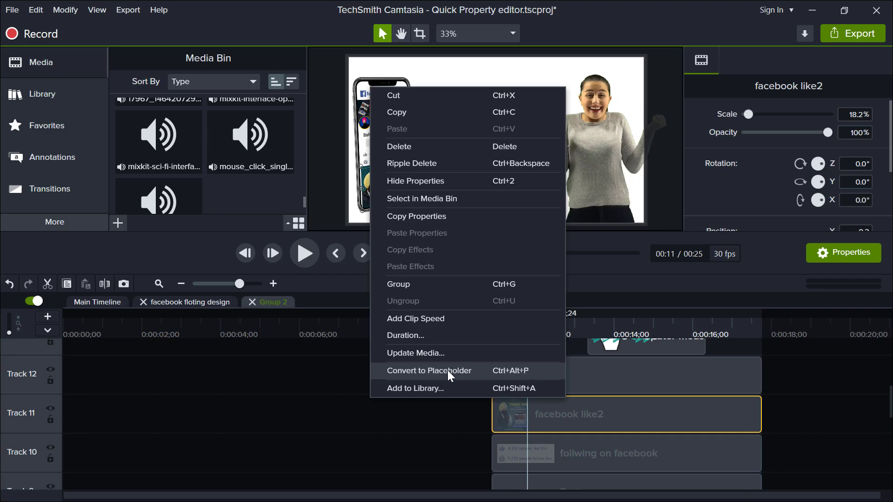
{"action": "left_click", "coordinate": [448, 370]}
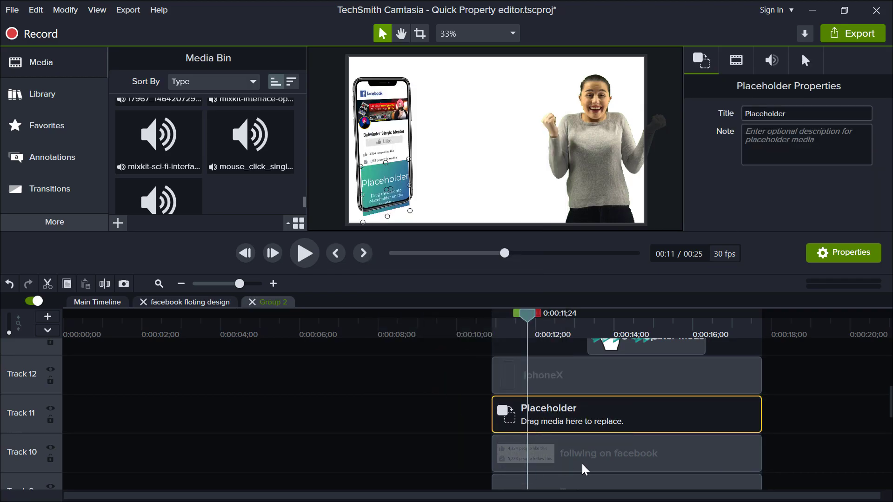
Replace the Track 11 placeholder with the Warren Buffett image from the Media Bin, using Replace with Clip Speed.
{"action": "left_click", "coordinate": [58, 93]}
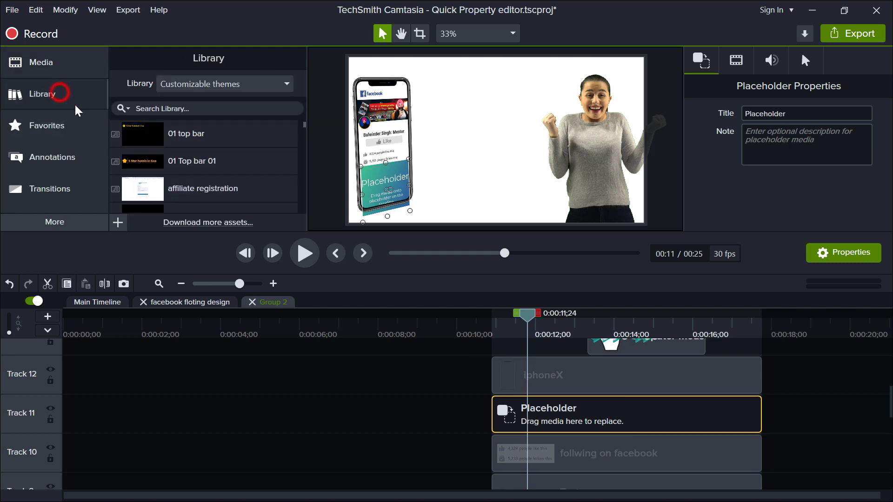
{"action": "left_click", "coordinate": [40, 61]}
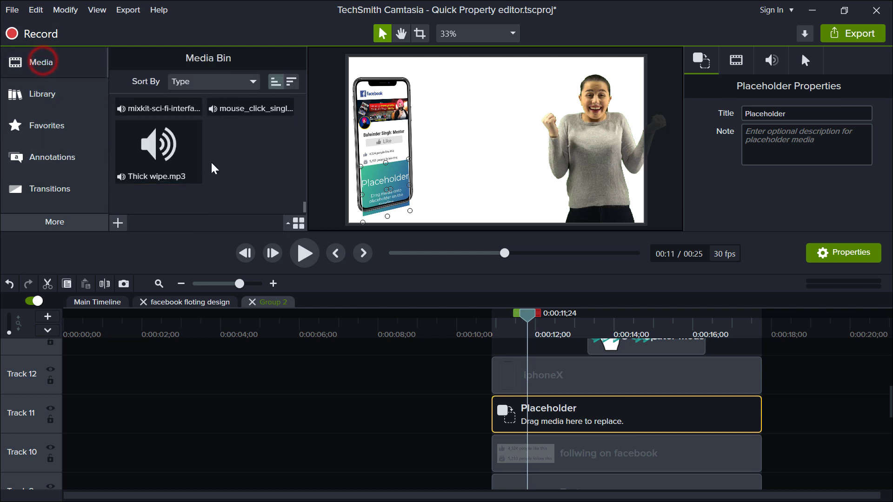
{"action": "scroll", "coordinate": [233, 156], "scroll_direction": "up", "scroll_amount": 3}
{"action": "mouse_move", "coordinate": [158, 186]}
{"action": "left_mouse_down"}
{"action": "mouse_move", "coordinate": [474, 273]}
{"action": "mouse_move", "coordinate": [593, 424]}
{"action": "mouse_move", "coordinate": [575, 412]}
{"action": "left_mouse_up"}
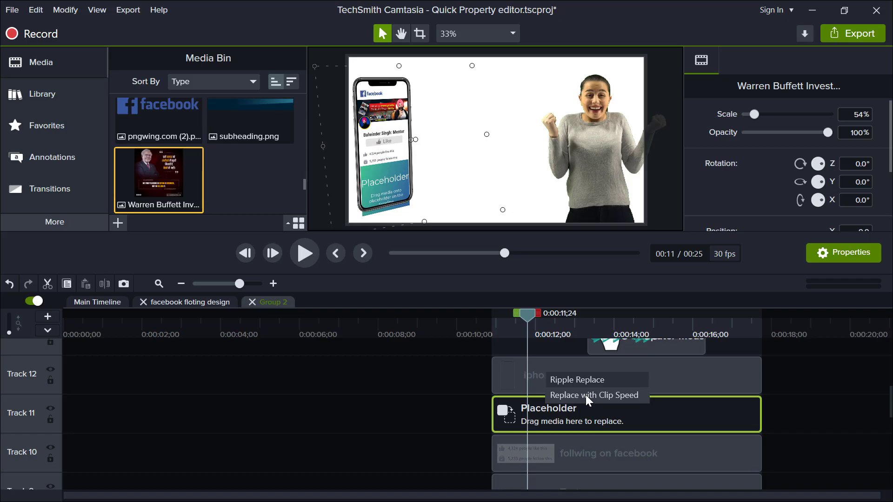
{"action": "left_click", "coordinate": [585, 395]}
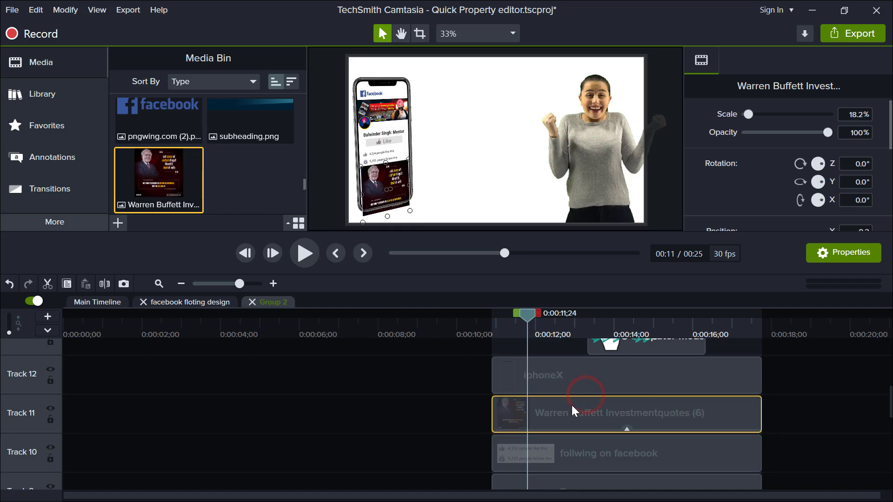
{"action": "scroll", "coordinate": [374, 183], "scroll_direction": "up", "scroll_amount": 3}
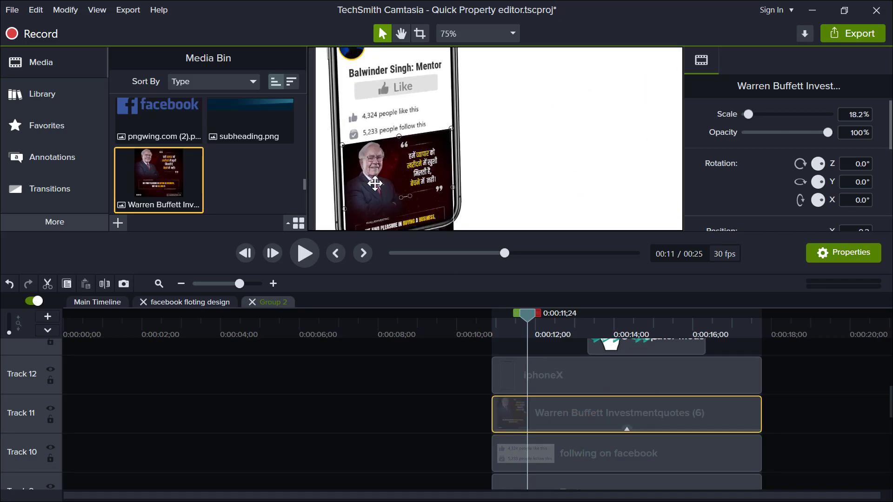
Crop the overhanging lower edge of the Warren Buffett image in Group 2 so it fits inside the phone frame.
{"action": "key", "text": "space"}
{"action": "left_click_drag", "start_coordinate": [411, 181], "coordinate": [431, 121]}
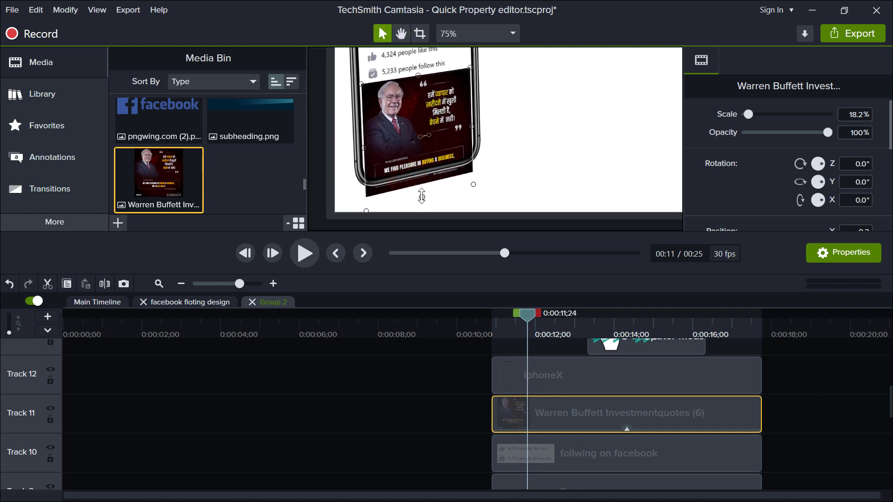
{"action": "key", "text": "alt"}
{"action": "left_click_drag", "start_coordinate": [421, 196], "coordinate": [422, 169]}
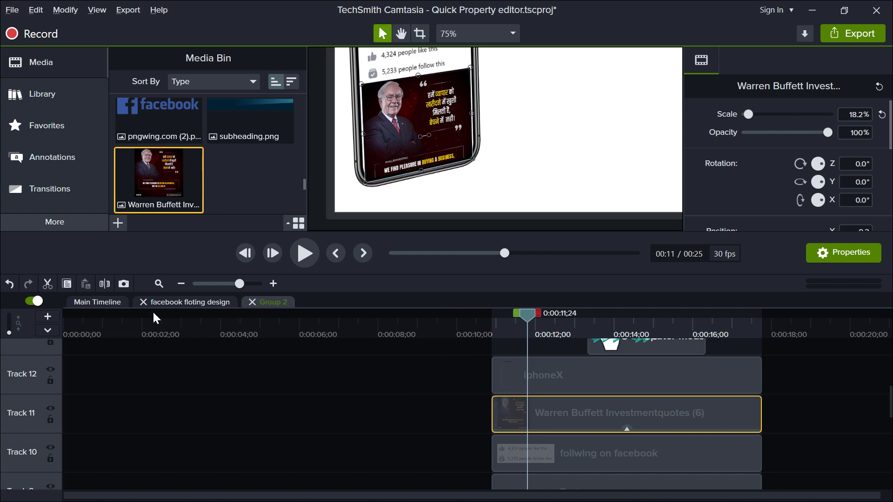
Play back the facebook floting design group on the Main Timeline with the canvas zoom set to 33%.
{"action": "left_click", "coordinate": [115, 302]}
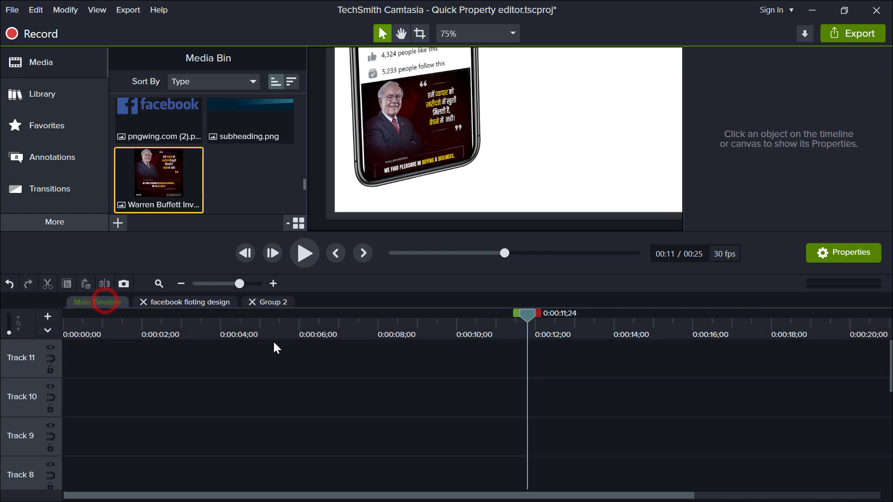
{"action": "scroll", "coordinate": [521, 386], "scroll_direction": "down", "scroll_amount": 3}
{"action": "left_click_drag", "start_coordinate": [504, 314], "coordinate": [477, 317]}
{"action": "left_click", "coordinate": [305, 255]}
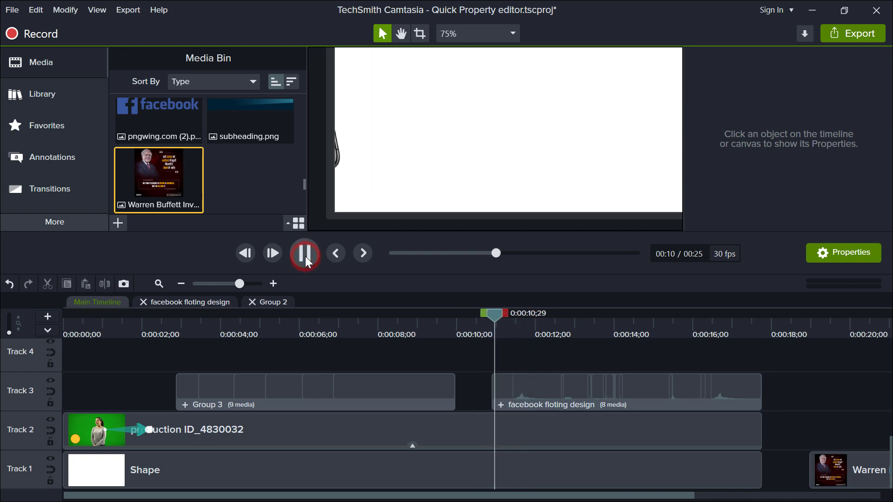
{"action": "left_click", "coordinate": [305, 253]}
{"action": "left_click", "coordinate": [466, 34]}
{"action": "left_click", "coordinate": [453, 58]}
{"action": "left_click_drag", "start_coordinate": [559, 324], "coordinate": [487, 335]}
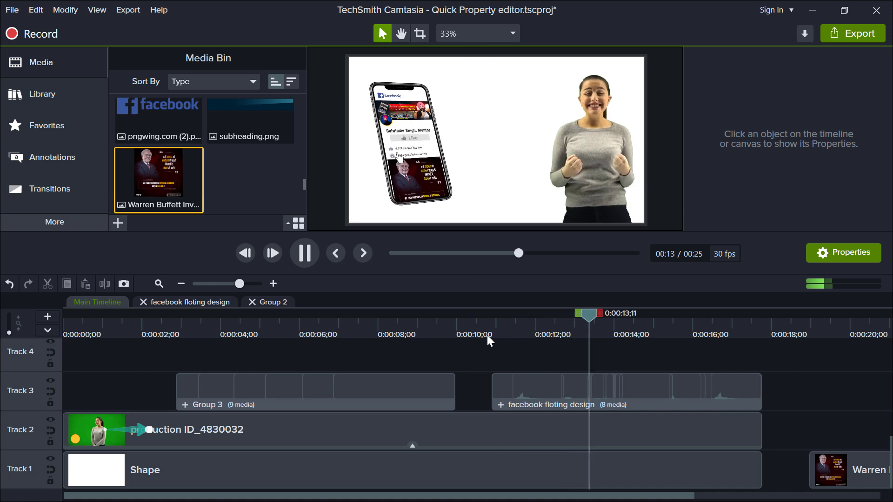
{"action": "key", "text": "space"}
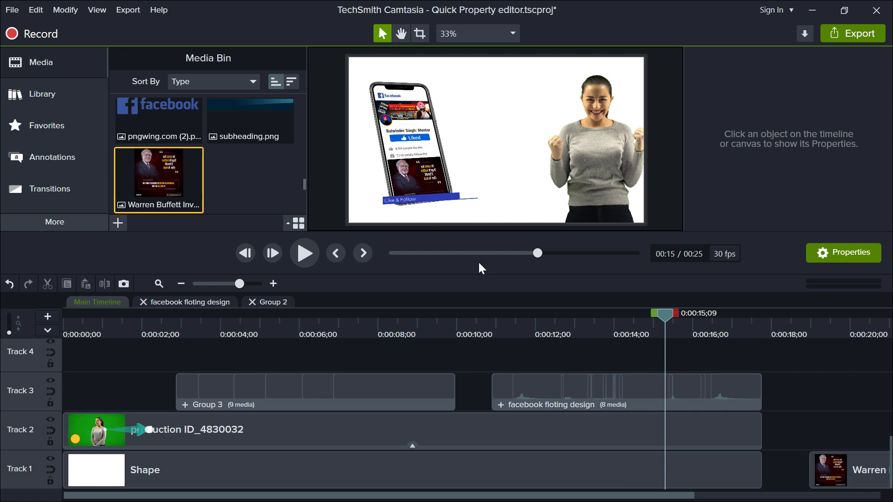
Open Group 2 from the phone on the canvas and examine its Track 4 profile picture clip at 0:00:13;12.
{"action": "double_click", "coordinate": [385, 122]}
{"action": "scroll", "coordinate": [621, 372], "scroll_direction": "down", "scroll_amount": 5}
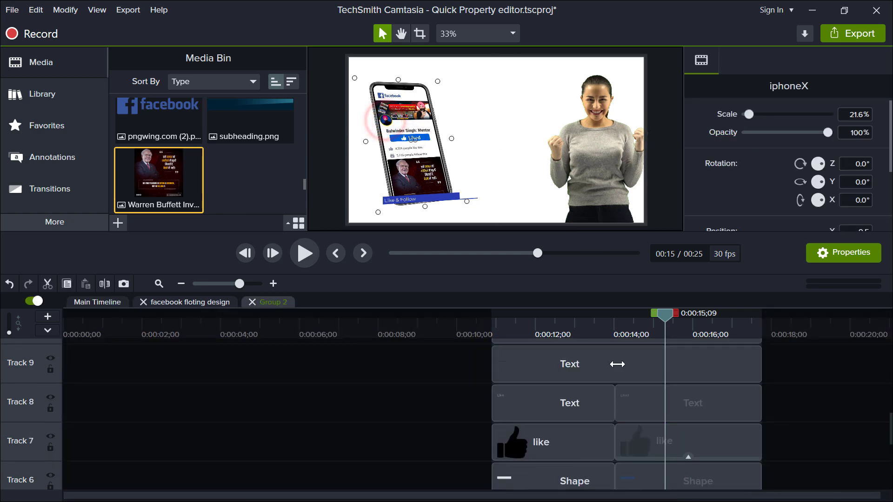
{"action": "left_click", "coordinate": [650, 379]}
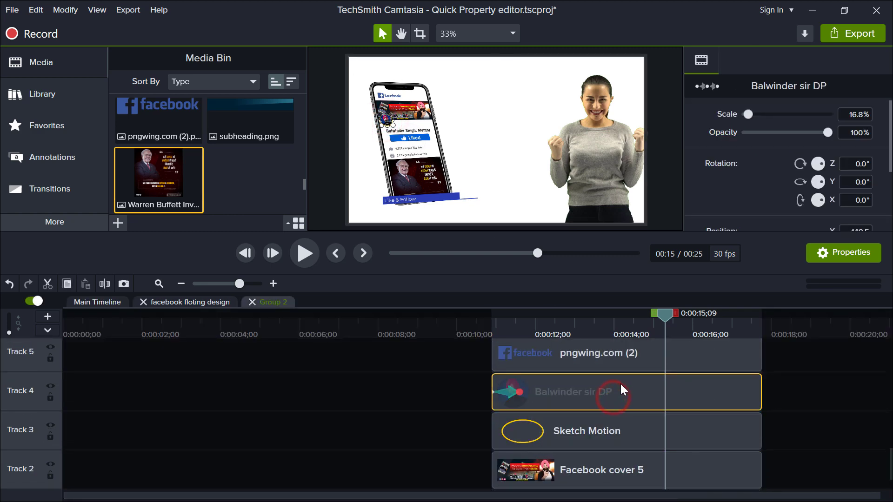
{"action": "left_click_drag", "start_coordinate": [573, 325], "coordinate": [632, 360]}
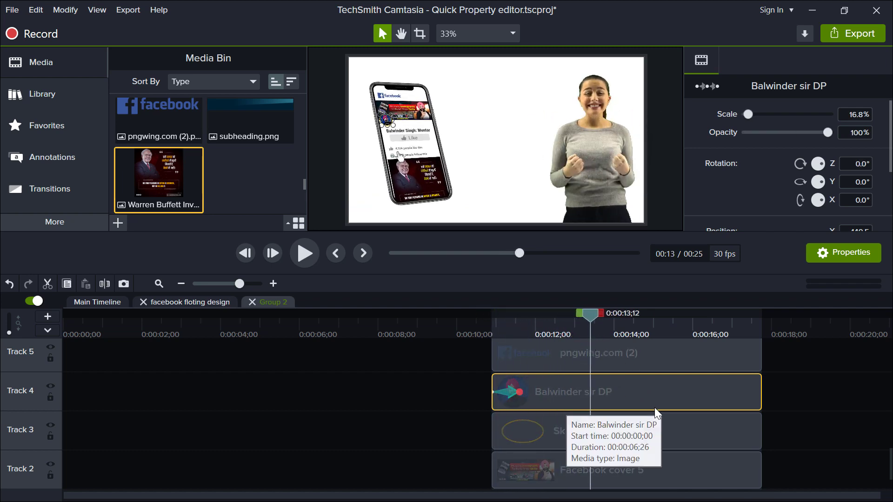
Place the Warren Buffett image on Track 4 of the Main Timeline, in the empty stretch after the facebook floting design group.
{"action": "left_click", "coordinate": [97, 302]}
{"action": "left_click_drag", "start_coordinate": [139, 173], "coordinate": [601, 406]}
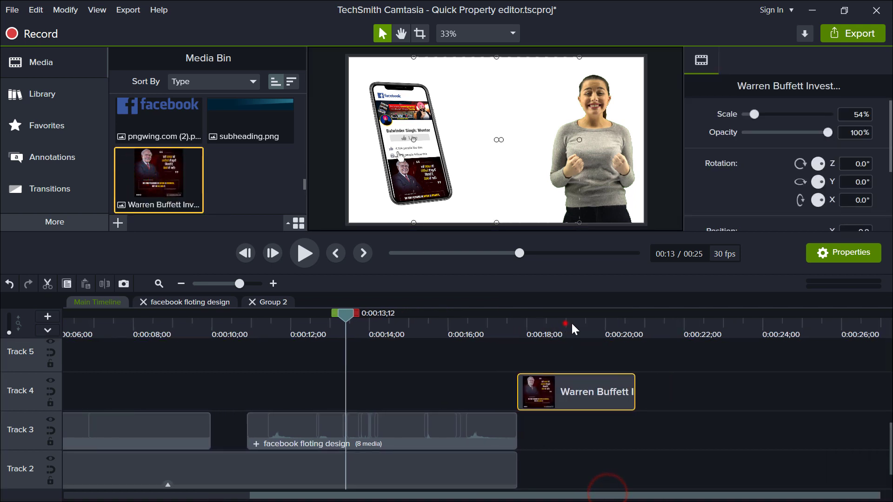
{"action": "left_click_drag", "start_coordinate": [564, 321], "coordinate": [591, 322]}
{"action": "left_click_drag", "start_coordinate": [580, 397], "coordinate": [618, 398]}
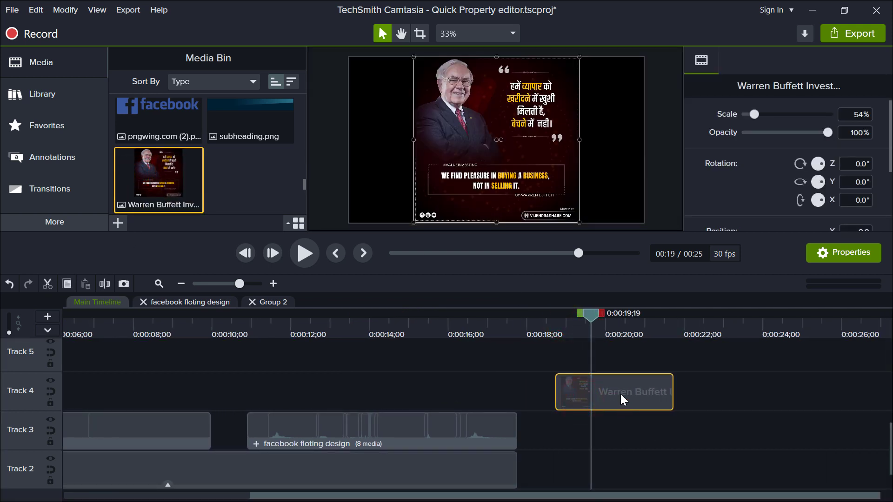
Add a custom animation to the Track 4 Warren Buffett clip and set its scale at 0:00:18;29 to 20.2%.
{"action": "key", "text": "shift+a"}
{"action": "left_click_drag", "start_coordinate": [582, 392], "coordinate": [640, 392]}
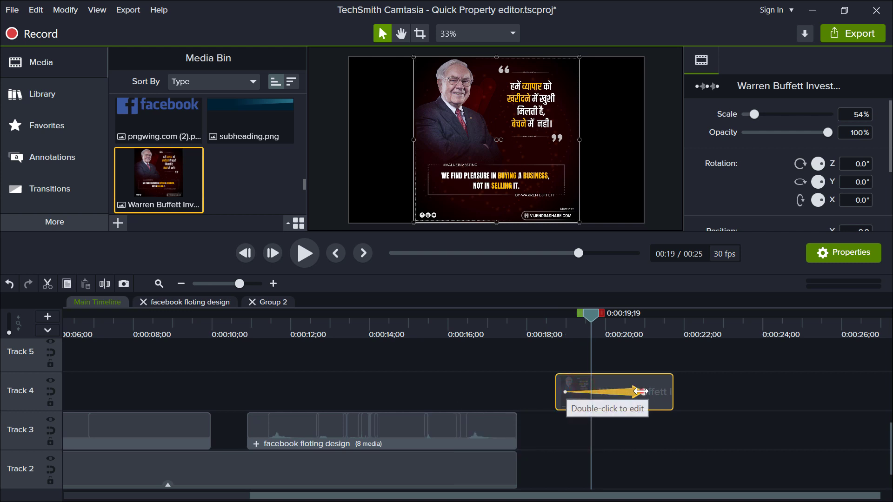
{"action": "left_click", "coordinate": [566, 392]}
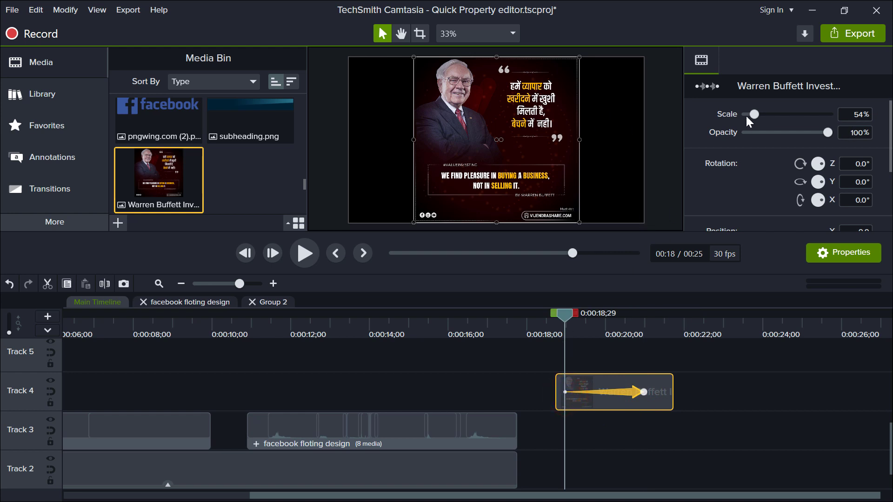
{"action": "left_click_drag", "start_coordinate": [753, 116], "coordinate": [748, 116]}
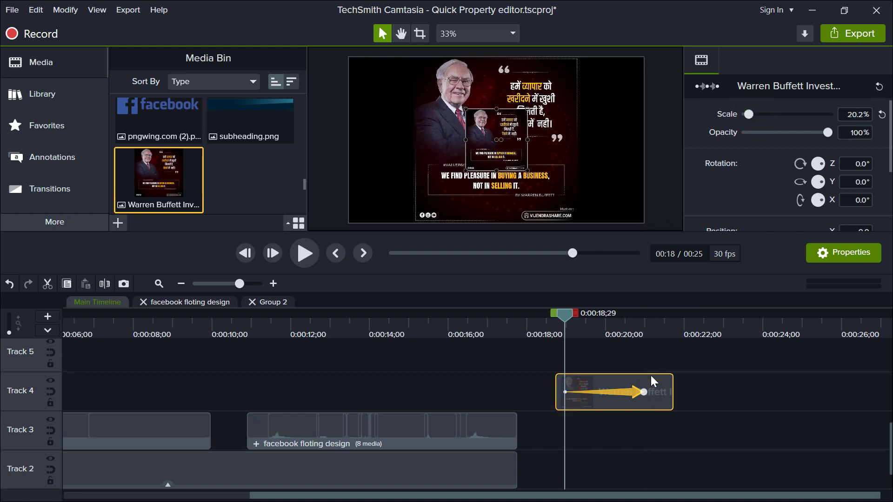
Delete the Warren Buffett clip from Track 1.
{"action": "scroll", "coordinate": [657, 381], "scroll_direction": "up", "scroll_amount": 3}
{"action": "scroll", "coordinate": [656, 381], "scroll_direction": "down", "scroll_amount": 4}
{"action": "left_click", "coordinate": [639, 465]}
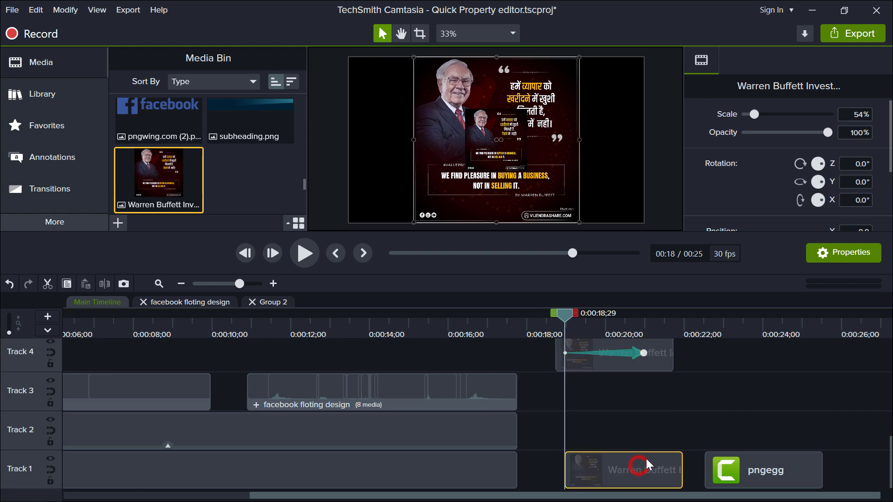
{"action": "key", "text": "Delete"}
{"action": "scroll", "coordinate": [631, 374], "scroll_direction": "up", "scroll_amount": 5}
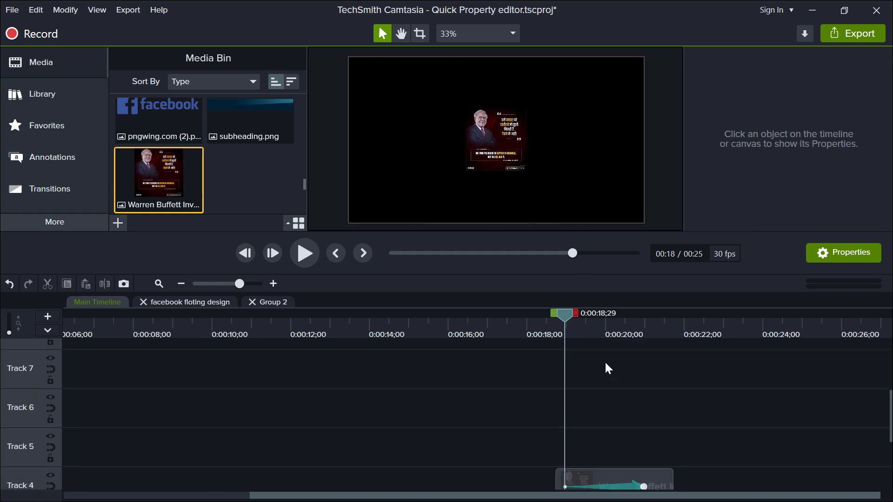
Set the Track 4 Warren Buffett clip's scale to 14.5% and its Y rotation to -180° at the animation's start.
{"action": "scroll", "coordinate": [604, 367], "scroll_direction": "down", "scroll_amount": 4}
{"action": "left_click", "coordinate": [566, 385]}
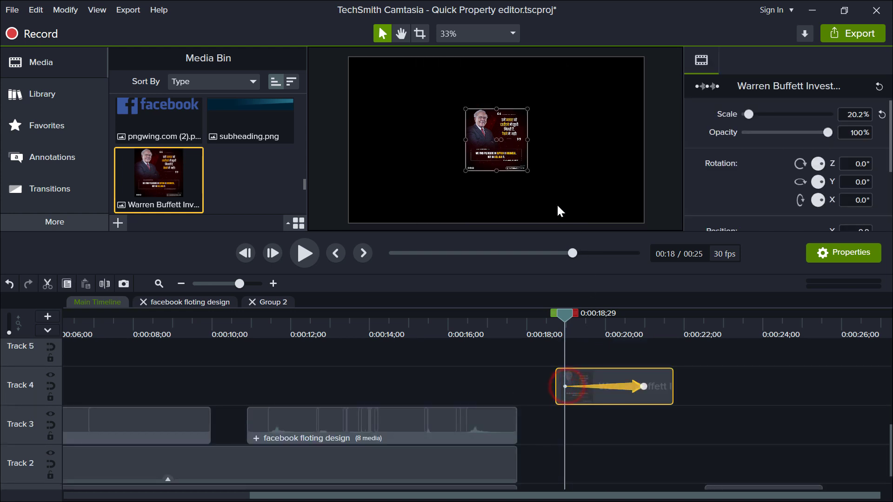
{"action": "left_click_drag", "start_coordinate": [749, 113], "coordinate": [750, 116]}
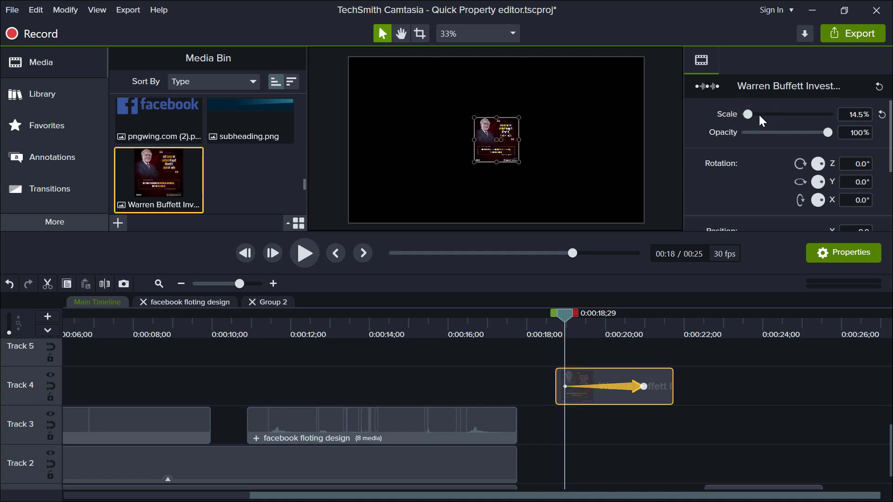
{"action": "left_click", "coordinate": [851, 182]}
{"action": "double_click", "coordinate": [851, 182]}
{"action": "type", "text": "1"}
{"action": "key", "text": "BackSpace"}
{"action": "type", "text": "-180"}
{"action": "key", "text": "Return"}
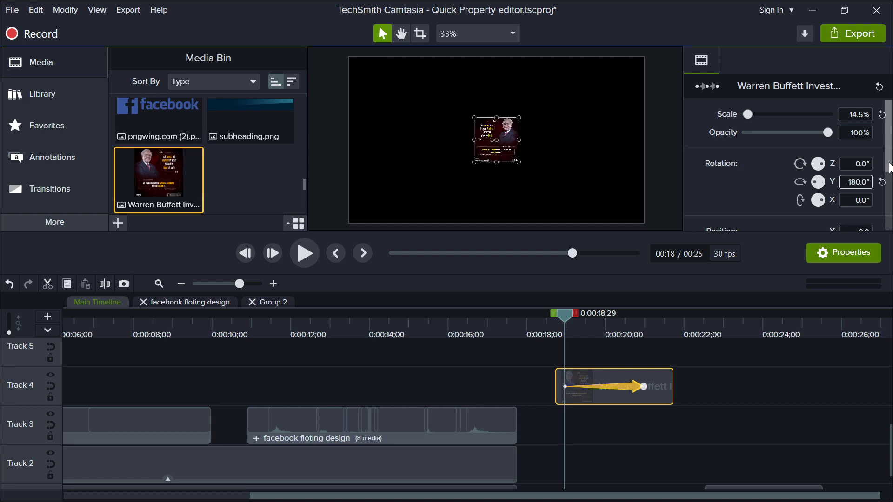
Set the clip's Z rotation to 65° and its X rotation to -35° at the animation's start.
{"action": "left_click", "coordinate": [852, 161]}
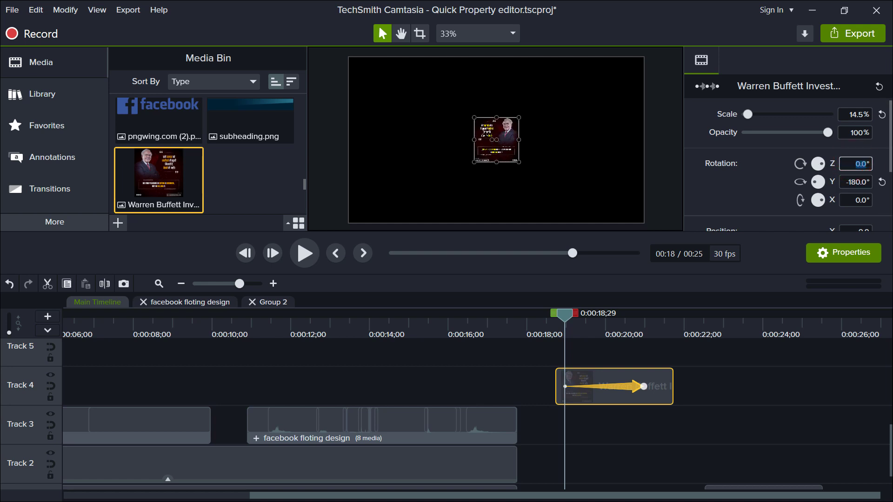
{"action": "type", "text": "65"}
{"action": "key", "text": "Return"}
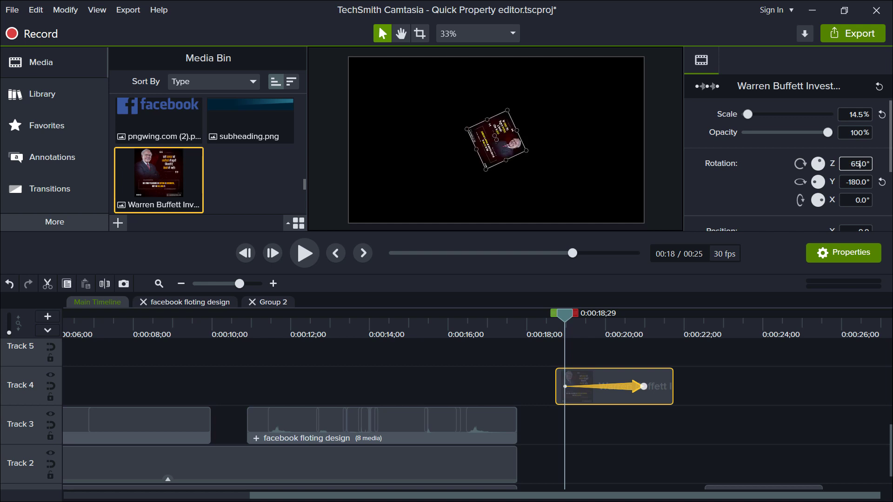
{"action": "left_click", "coordinate": [847, 201]}
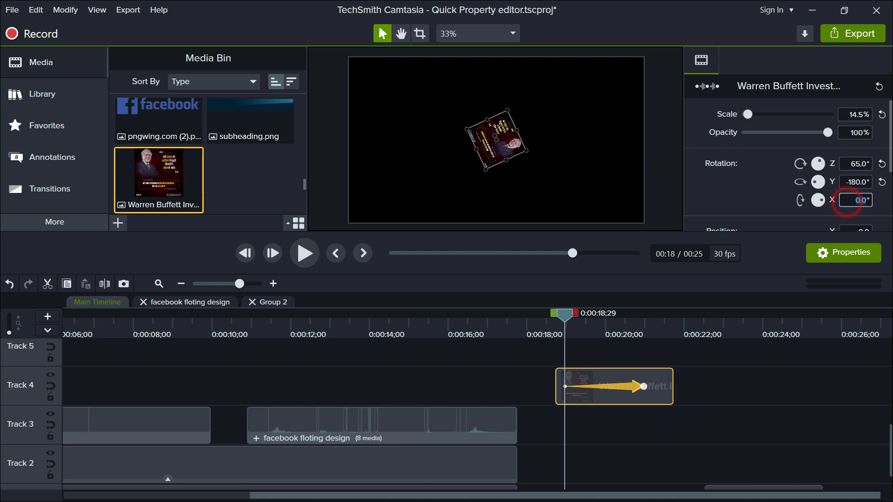
{"action": "key", "text": "BackSpace"}
{"action": "type", "text": "-"}
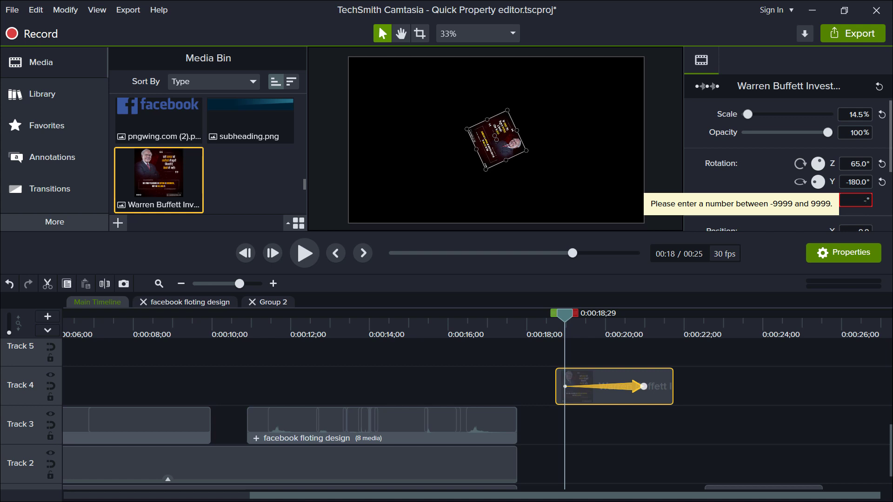
{"action": "type", "text": "35"}
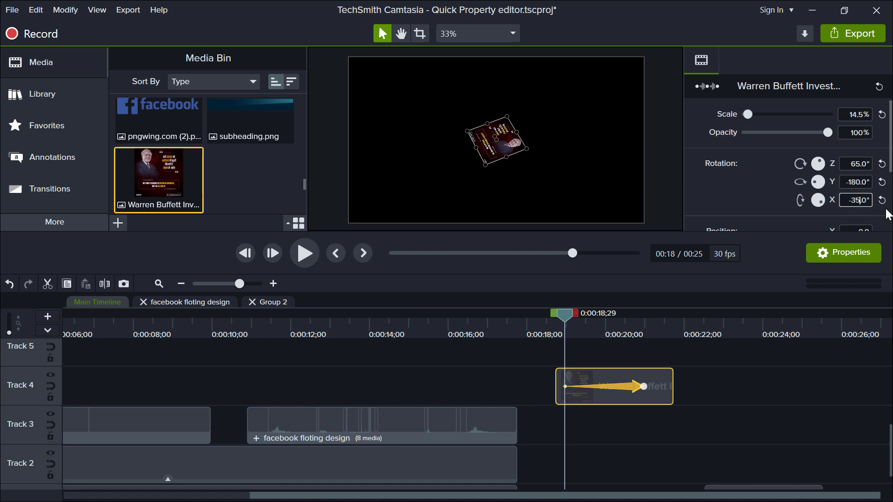
Shorten the Track 4 clip's animation by moving its end point earlier, and play it back.
{"action": "left_click_drag", "start_coordinate": [563, 316], "coordinate": [646, 315]}
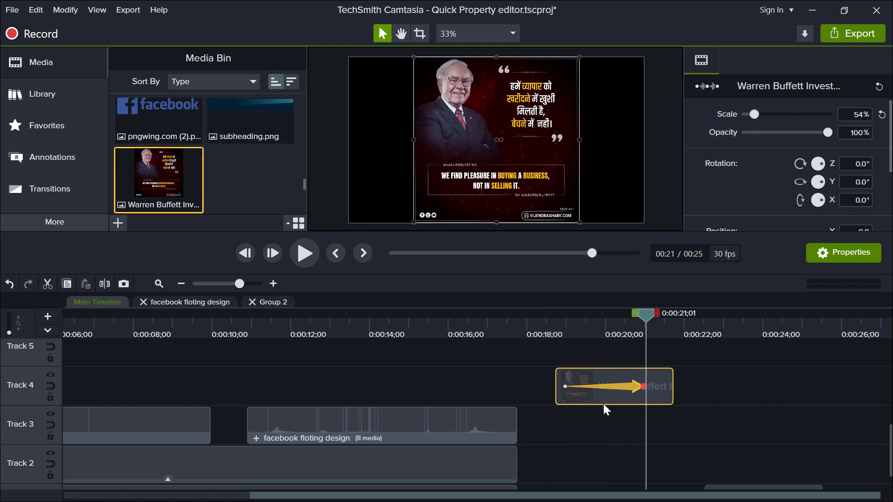
{"action": "left_click_drag", "start_coordinate": [615, 386], "coordinate": [589, 386]}
{"action": "left_click_drag", "start_coordinate": [572, 330], "coordinate": [557, 329]}
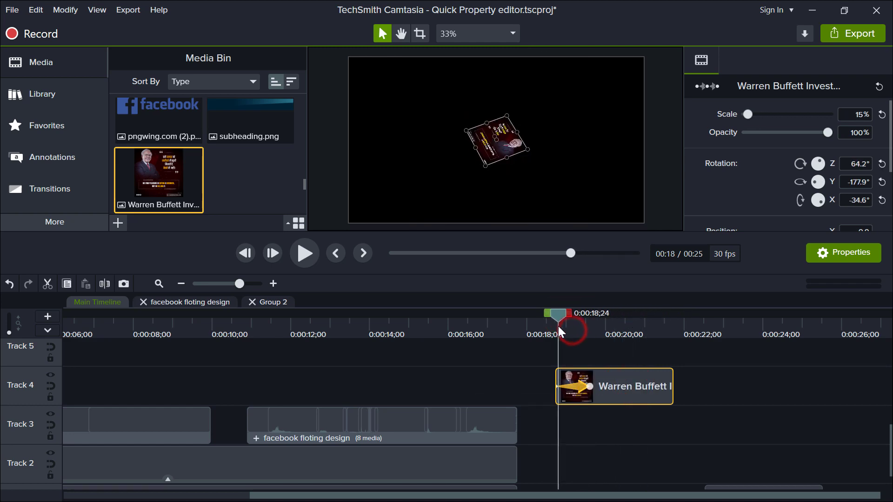
{"action": "left_click", "coordinate": [545, 331]}
{"action": "left_click", "coordinate": [304, 256]}
{"action": "left_click", "coordinate": [305, 259]}
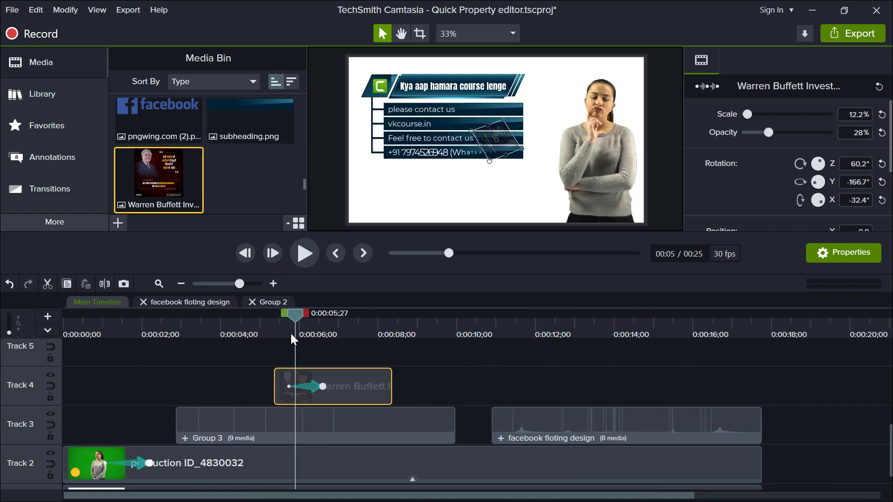
Preview the animated Warren Buffett clip above Group 3, starting just before the clip at about 0:00:05.
{"action": "left_click", "coordinate": [272, 331]}
{"action": "left_click", "coordinate": [305, 265]}
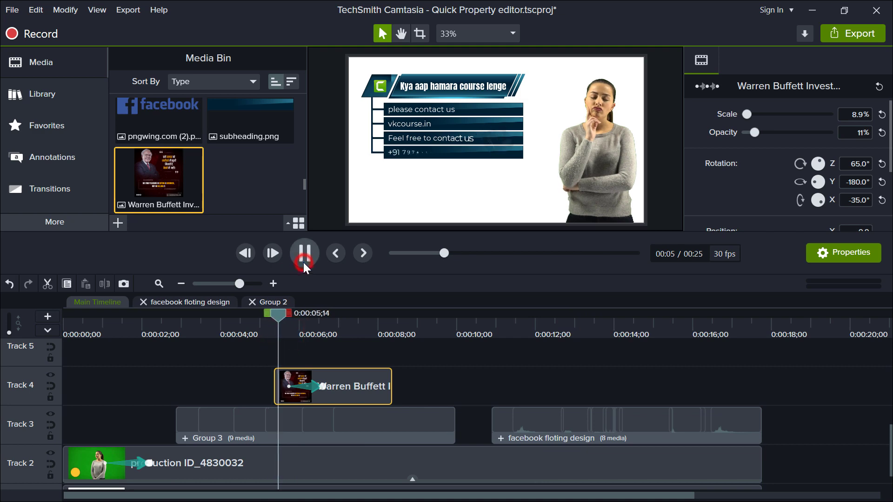
{"action": "left_click", "coordinate": [304, 260]}
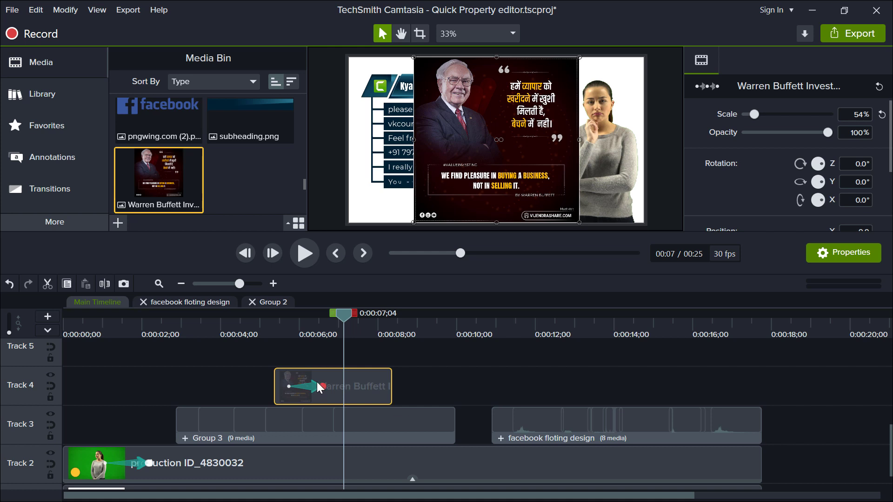
Convert the Track 4 Warren Buffett clip to a placeholder and replace it with pngegg.png from the Media Bin using Ripple Replace.
{"action": "right_click", "coordinate": [344, 382]}
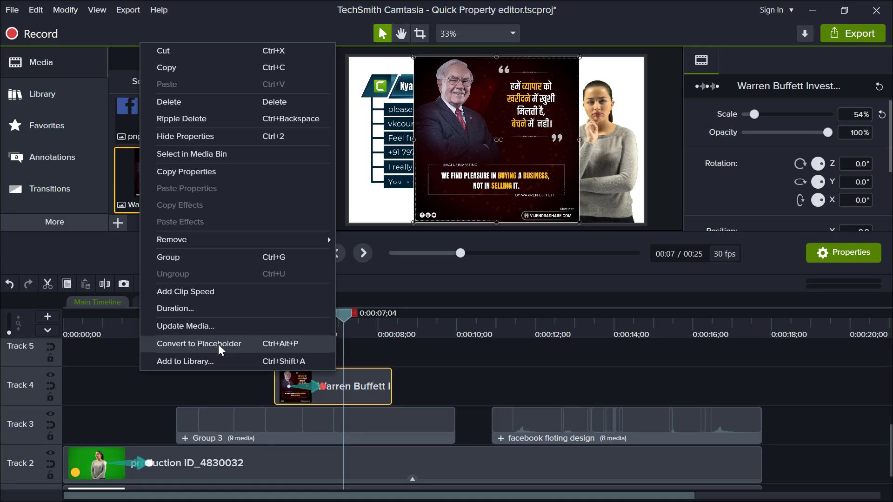
{"action": "left_click", "coordinate": [219, 344]}
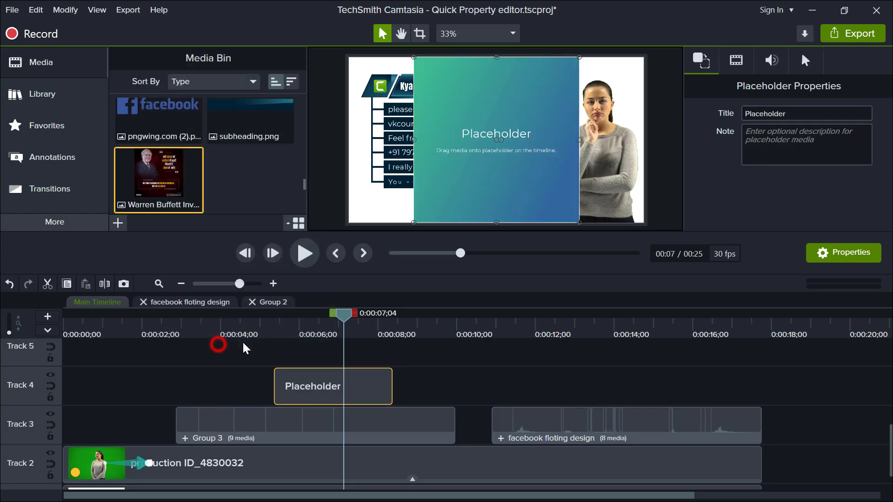
{"action": "mouse_move", "coordinate": [304, 185]}
{"action": "left_mouse_down"}
{"action": "mouse_move", "coordinate": [303, 161]}
{"action": "mouse_move", "coordinate": [303, 172]}
{"action": "left_mouse_up"}
{"action": "left_click_drag", "start_coordinate": [250, 178], "coordinate": [302, 388]}
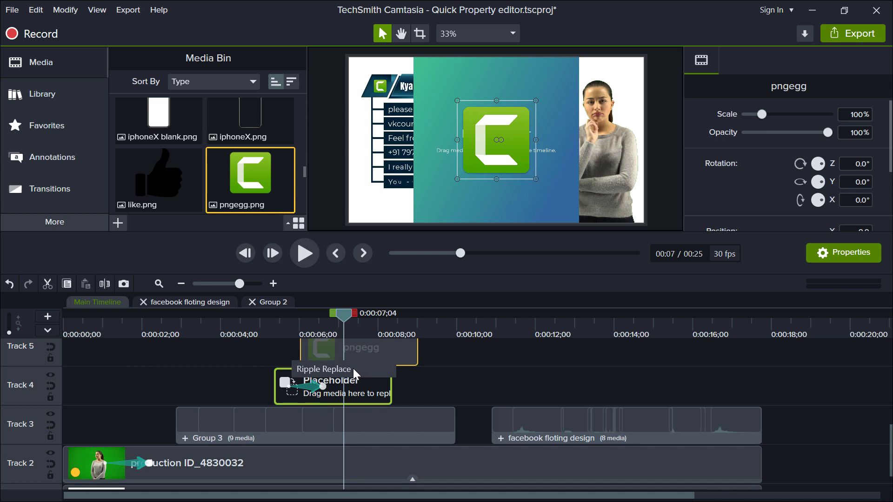
{"action": "left_click", "coordinate": [352, 368]}
Play back the pngegg clip's animation and swap the Track 4 media for facebook like2.jpg.
{"action": "left_click_drag", "start_coordinate": [320, 324], "coordinate": [272, 329]}
{"action": "left_click", "coordinate": [304, 253]}
{"action": "left_click", "coordinate": [304, 253]}
{"action": "left_click_drag", "start_coordinate": [358, 394], "coordinate": [319, 402]}
{"action": "left_click", "coordinate": [351, 380]}
Preview the facebook like2 clip's animation and delete the clip from Track 4.
{"action": "left_click_drag", "start_coordinate": [324, 328], "coordinate": [270, 330]}
{"action": "left_click", "coordinate": [304, 253]}
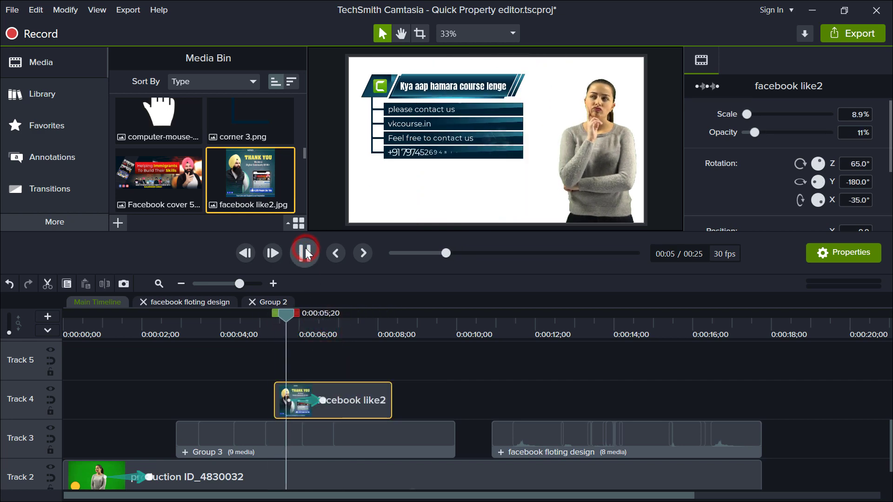
{"action": "key", "text": "Delete"}
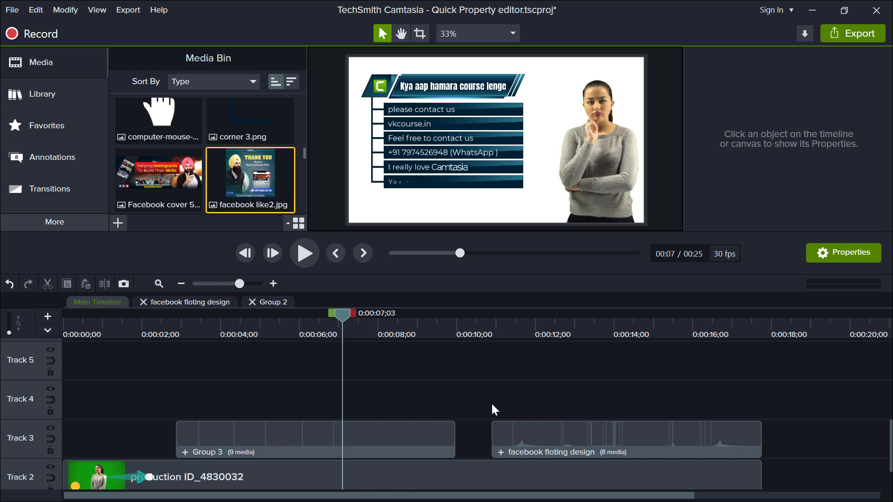